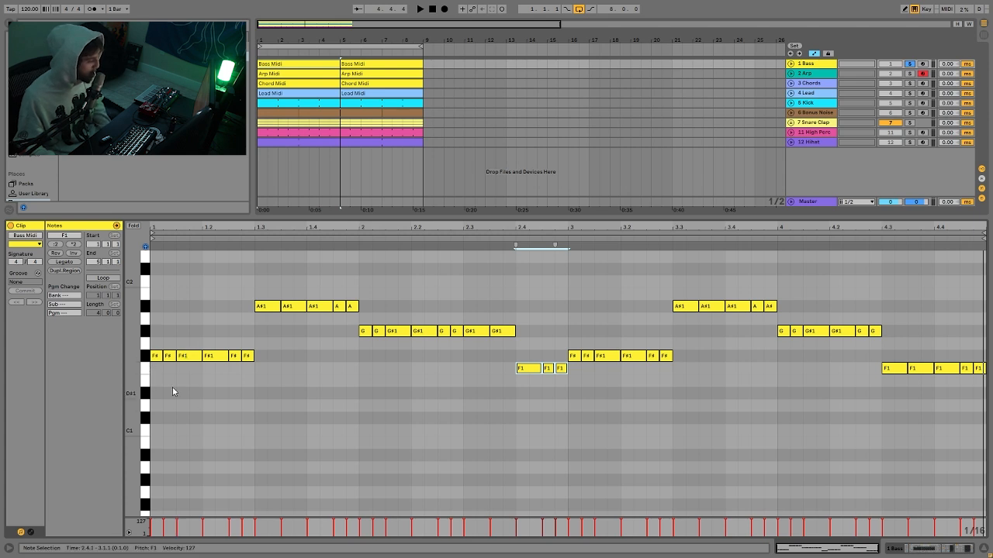
Play back the soloed bass line while following the notes of the Bass Midi clip.
key(space)
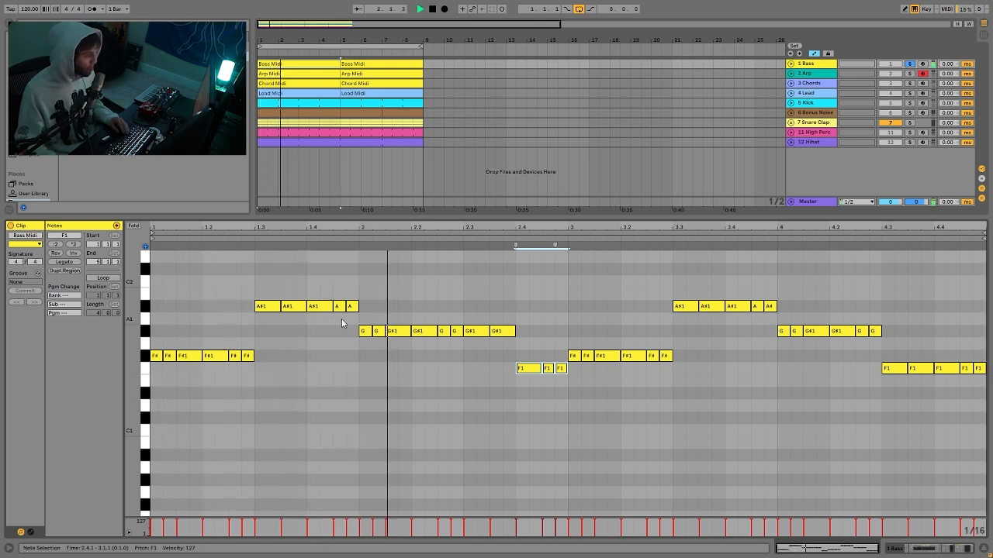
key(space)
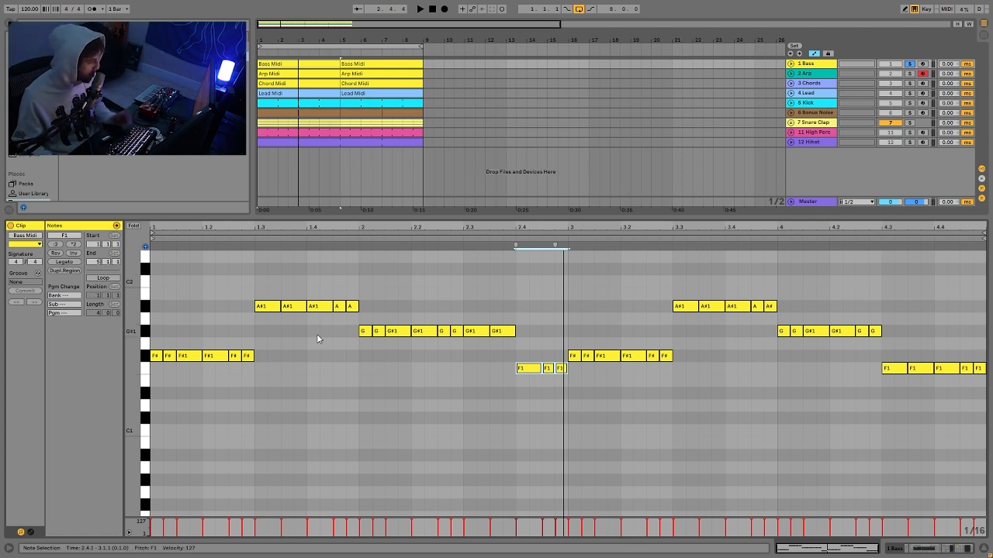
key(space)
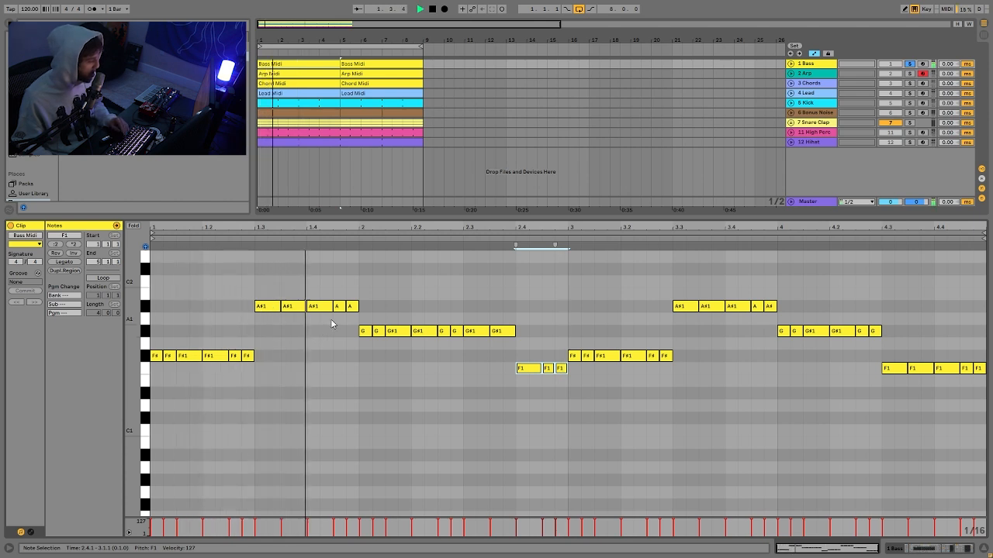
key(space)
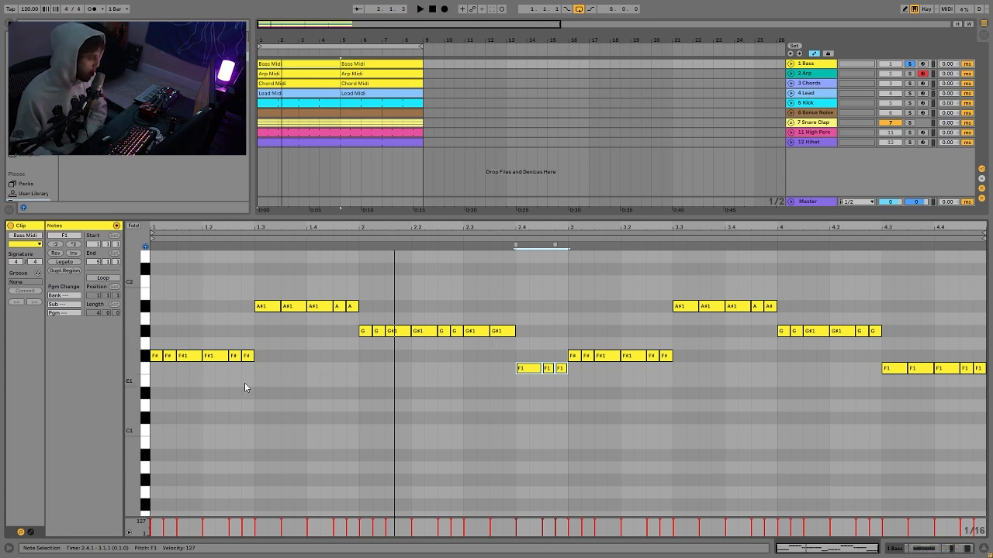
Highlight the opening F#1 notes, place the insert mark at 1.3.3 and replay the bass line to follow its rhythm.
drag(255, 283, 95, 420)
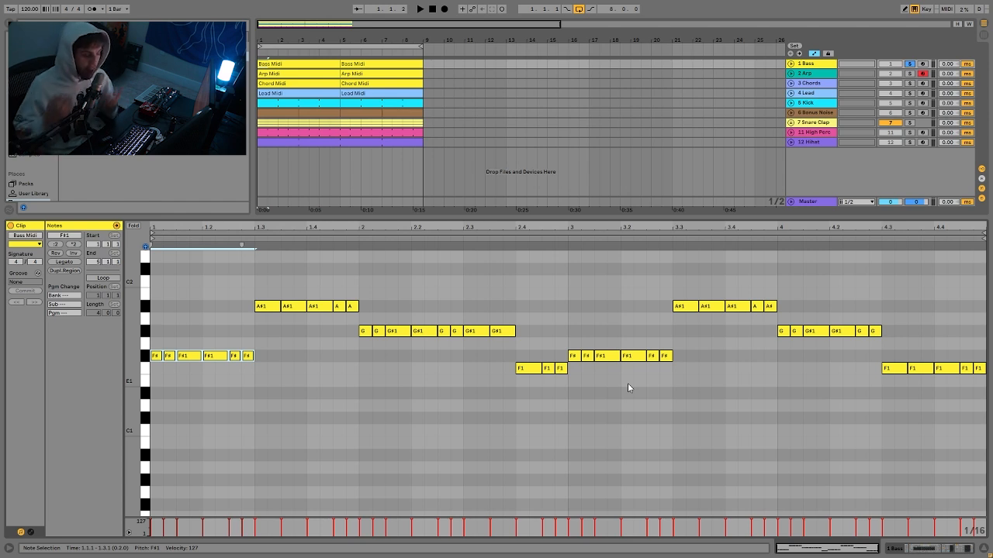
click(281, 404)
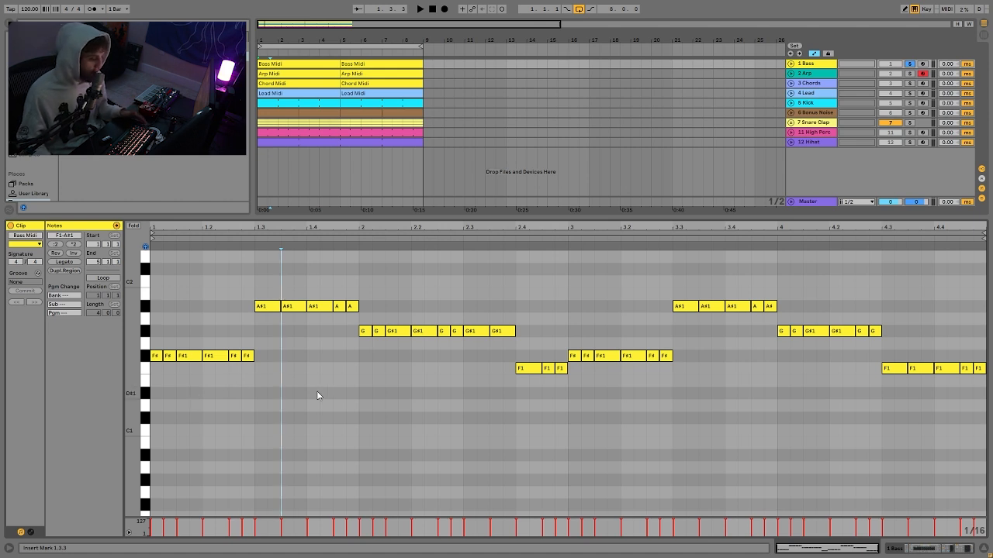
key(space)
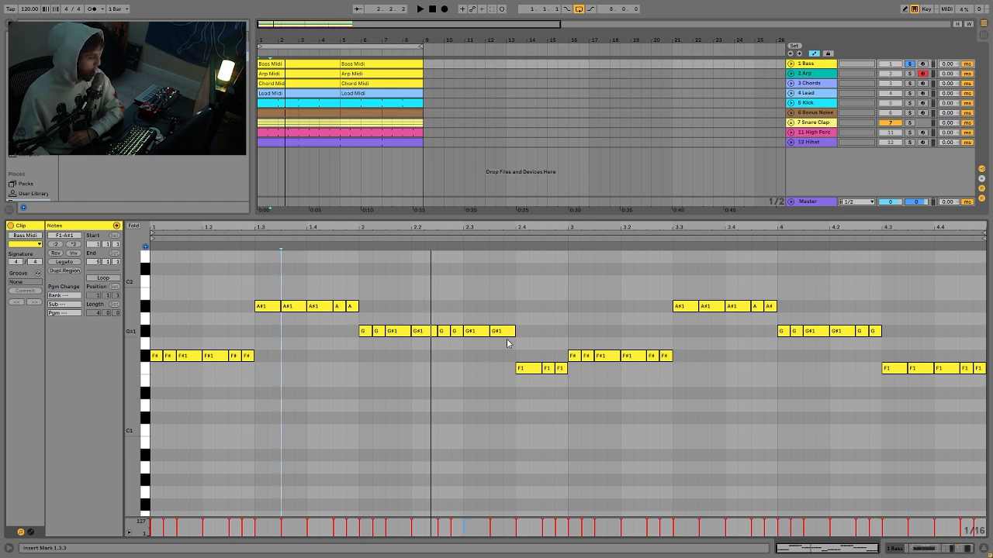
key(space)
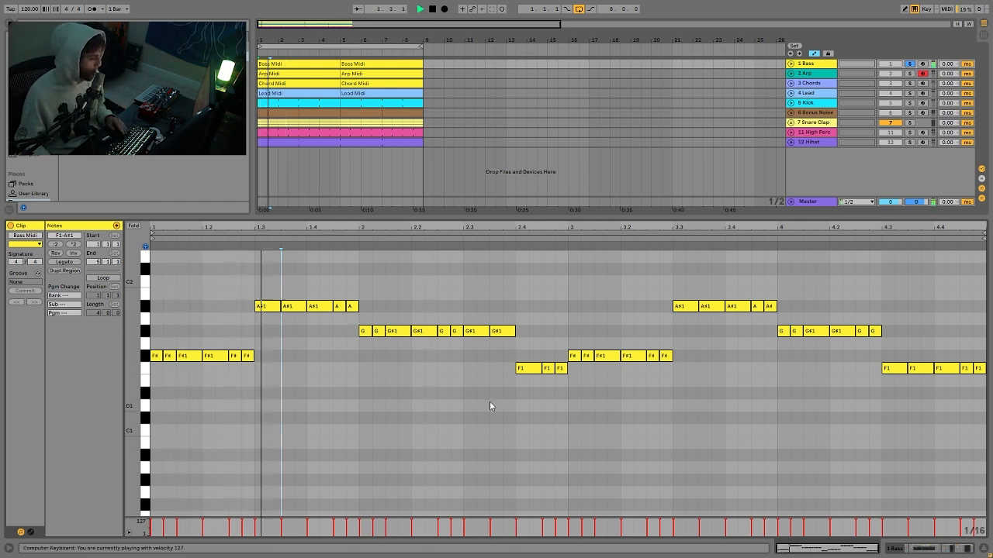
key(space)
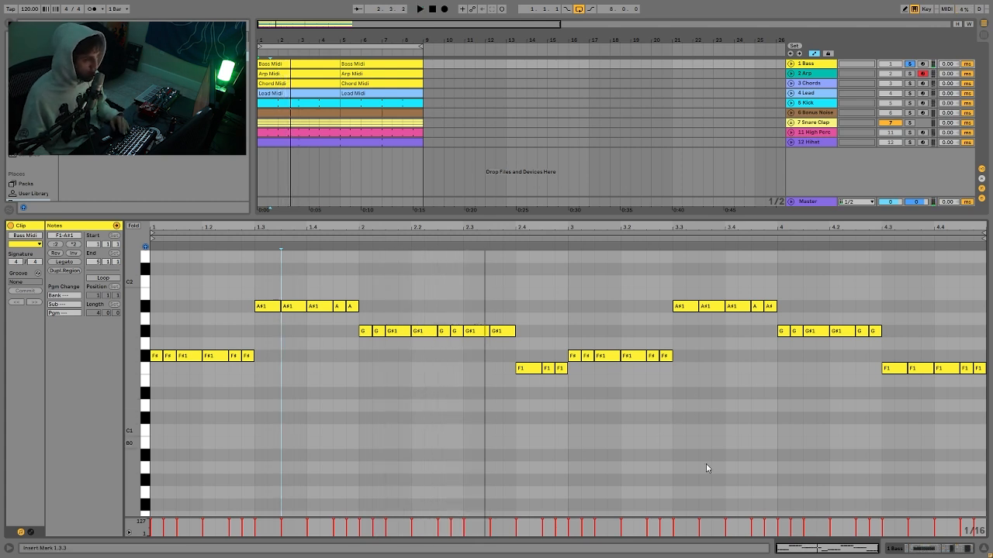
key(space)
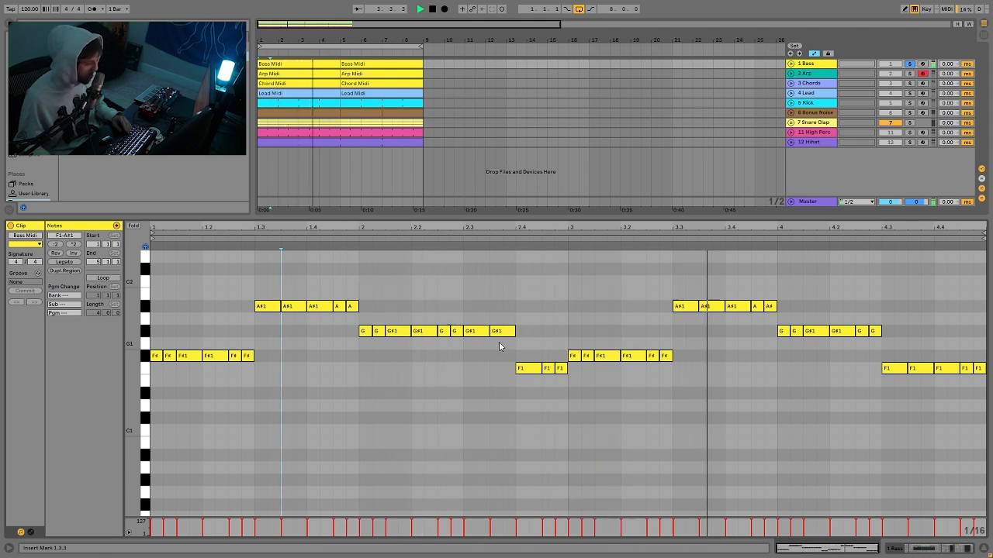
key(space)
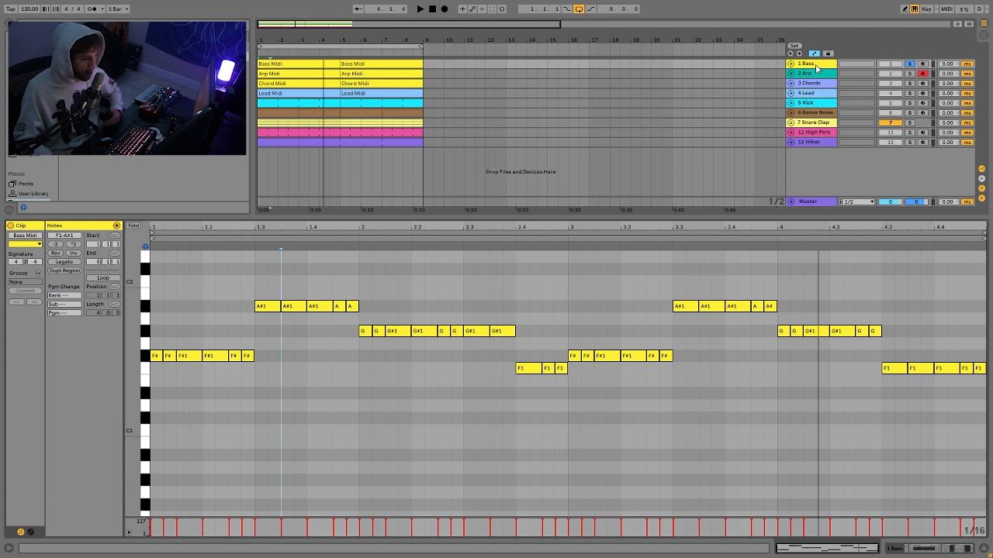
Show the Bass track's device chain and audition its sound.
key(shift+Tab)
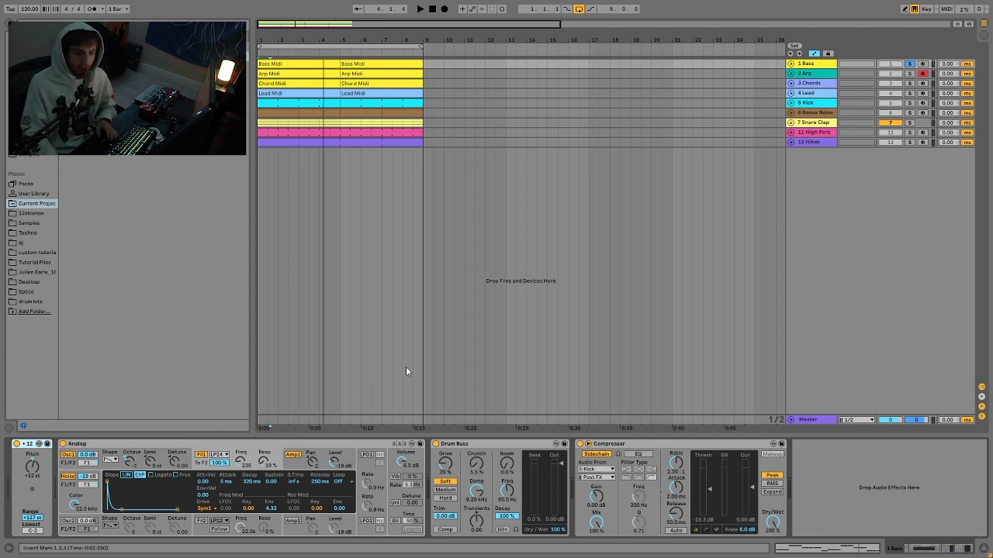
key(space)
key(space)
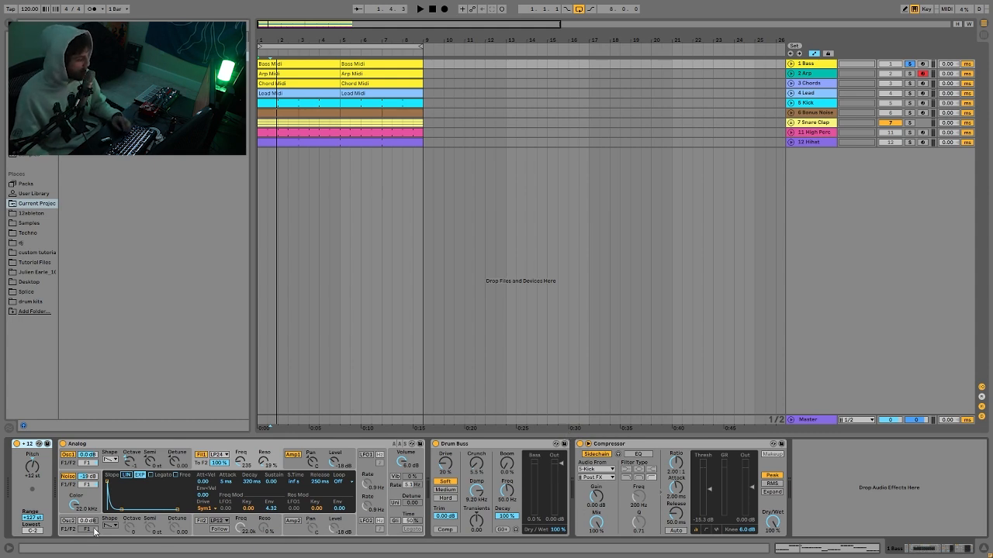
Toggle the second oscillator of the bass's Analog synth and play back to compare the sound.
click(67, 522)
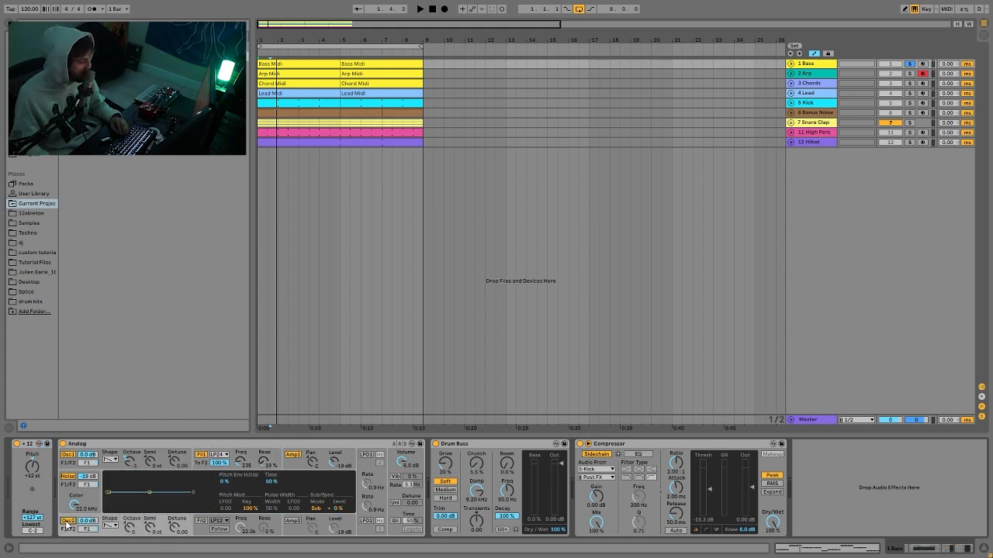
key(space)
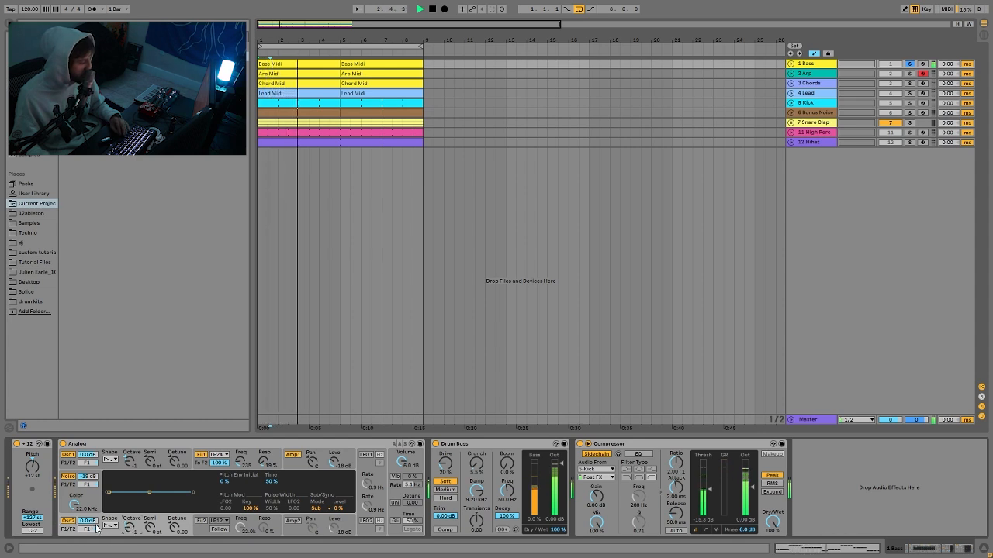
key(space)
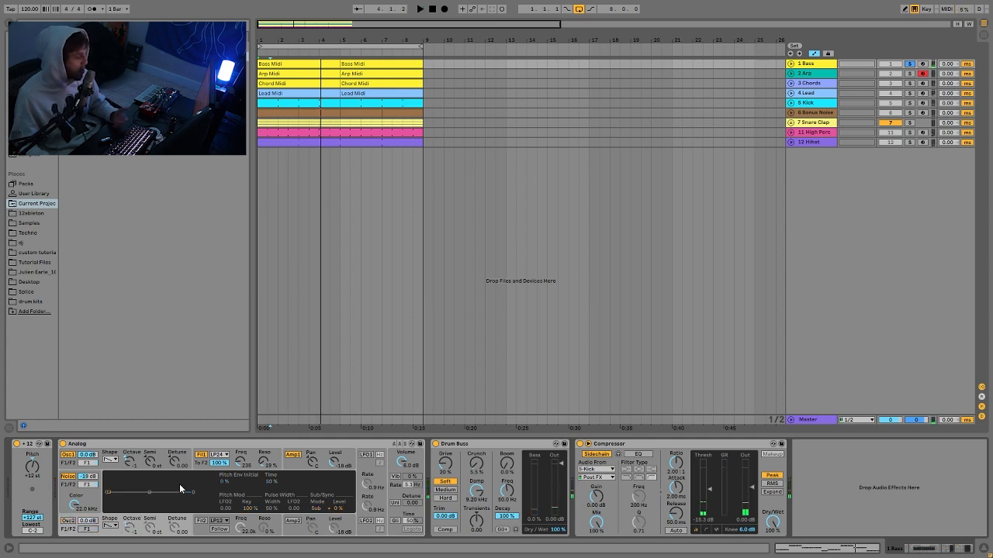
key(space)
key(space)
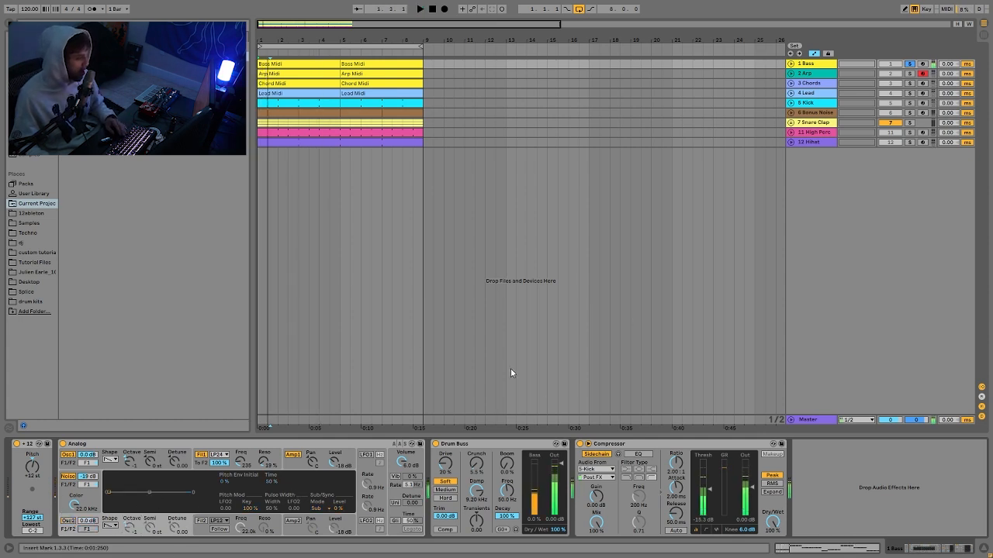
key(space)
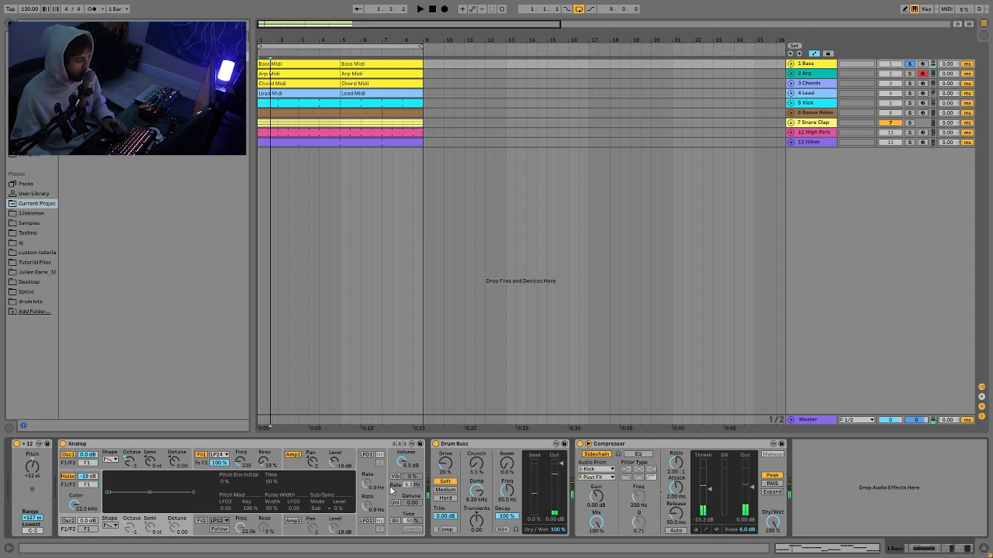
Examine the Filter 1 and Amp 1 envelope settings of the bass's Analog synth and listen to the bass with them.
click(255, 456)
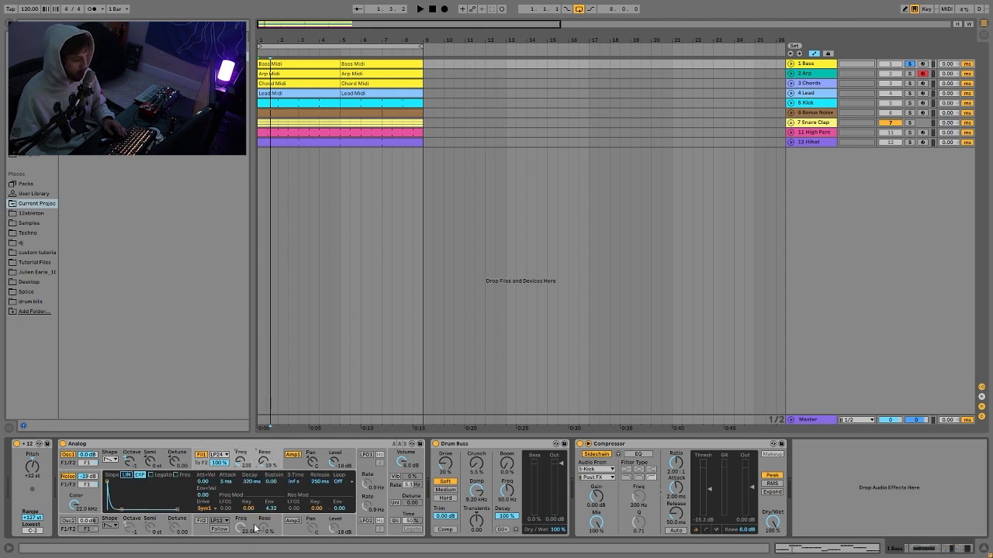
click(293, 456)
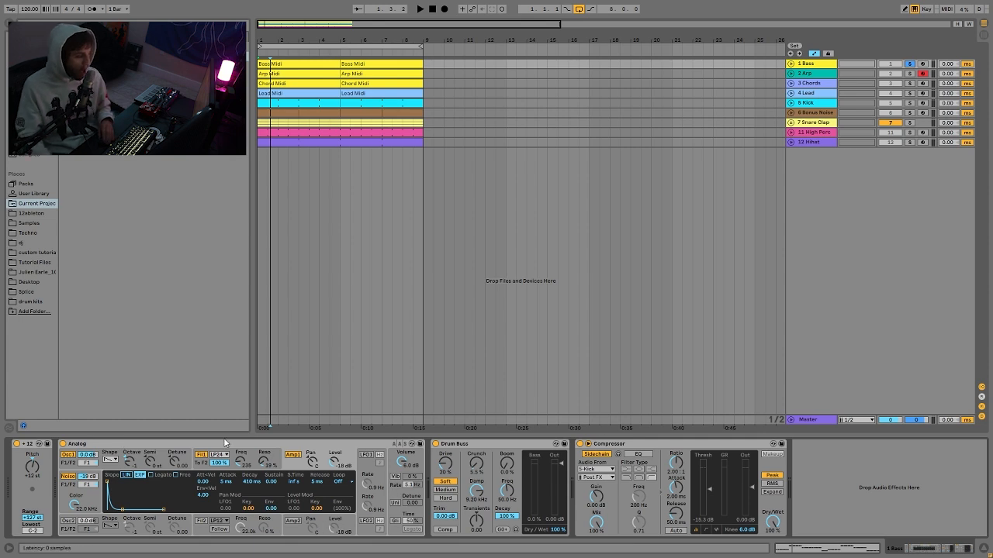
key(space)
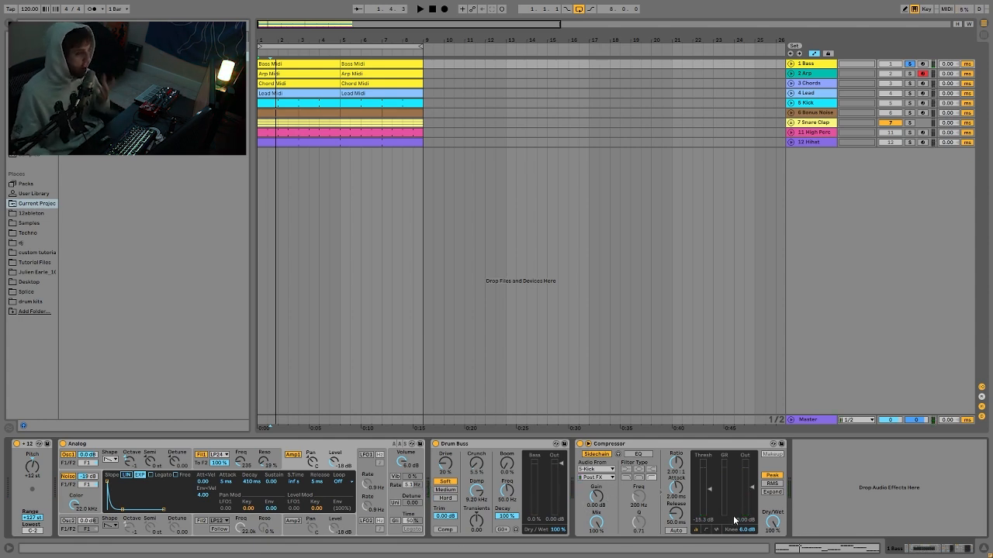
key(space)
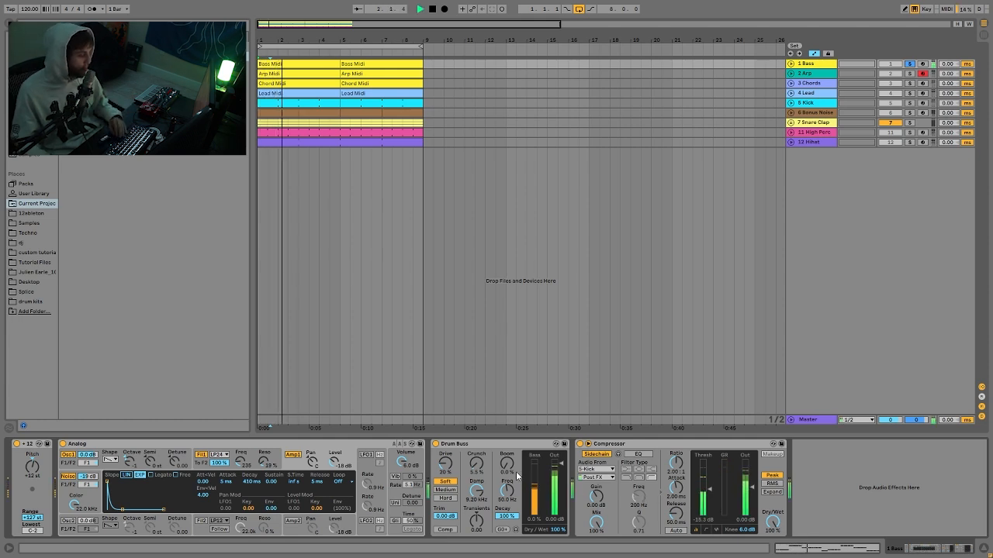
key(space)
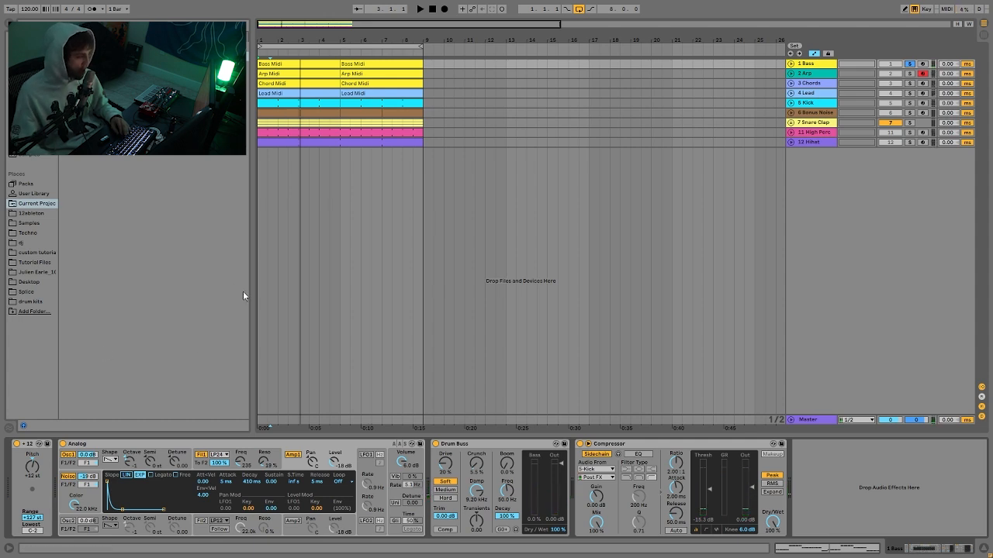
click(138, 476)
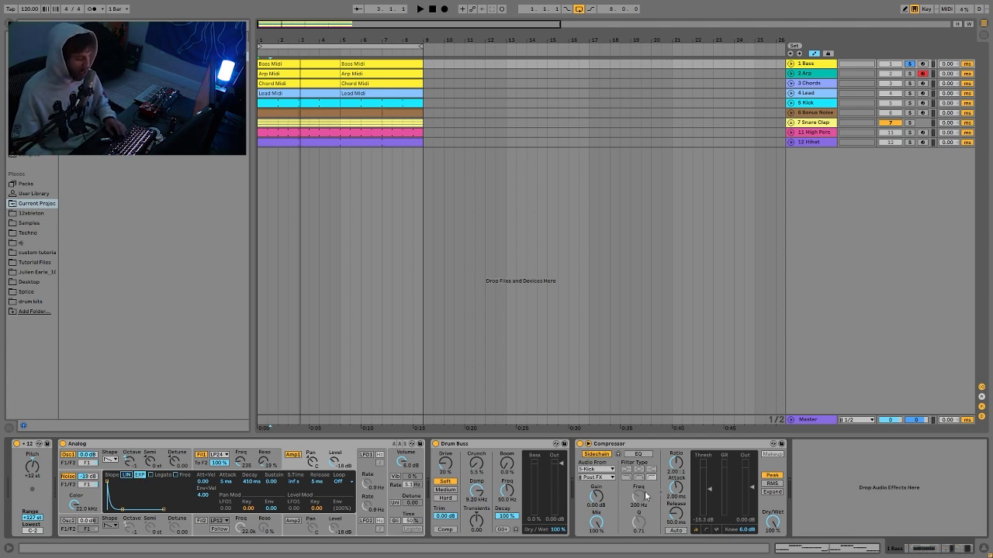
key(space)
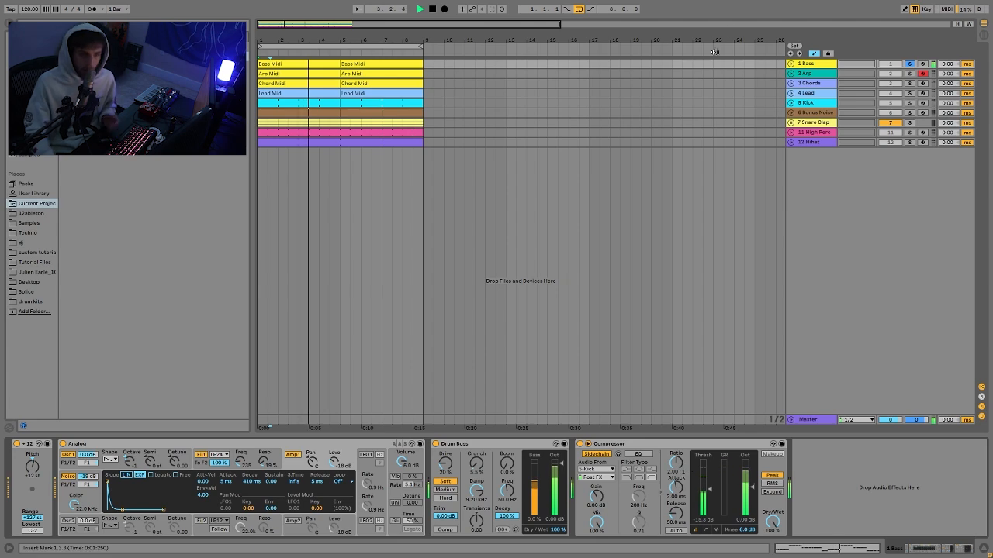
Solo the Arp track instead of Bass, unfold it and play it back.
click(910, 63)
click(910, 74)
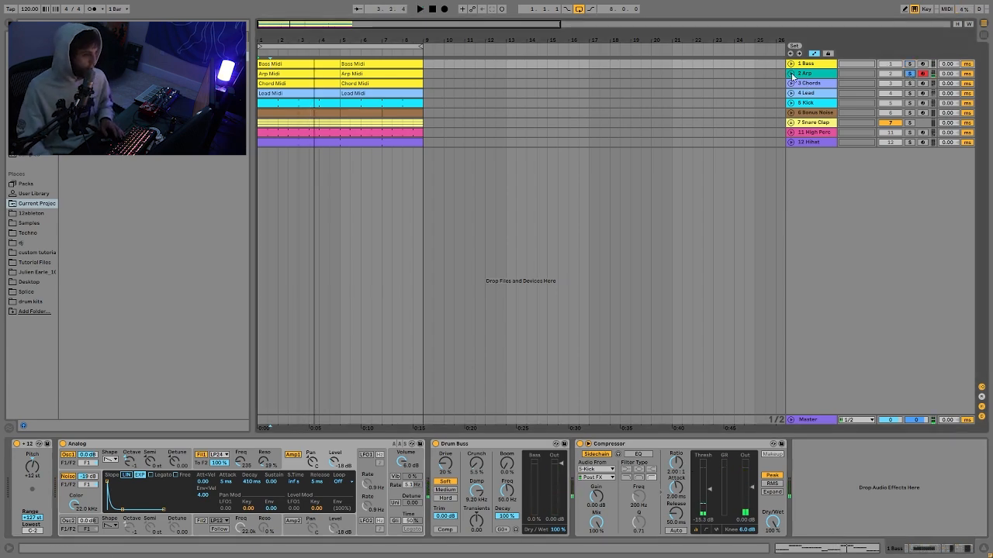
click(791, 74)
key(space)
View the notes of the first Arp Midi clip, then bring up the Arp track's device chain and audition it.
click(810, 74)
double_click(306, 95)
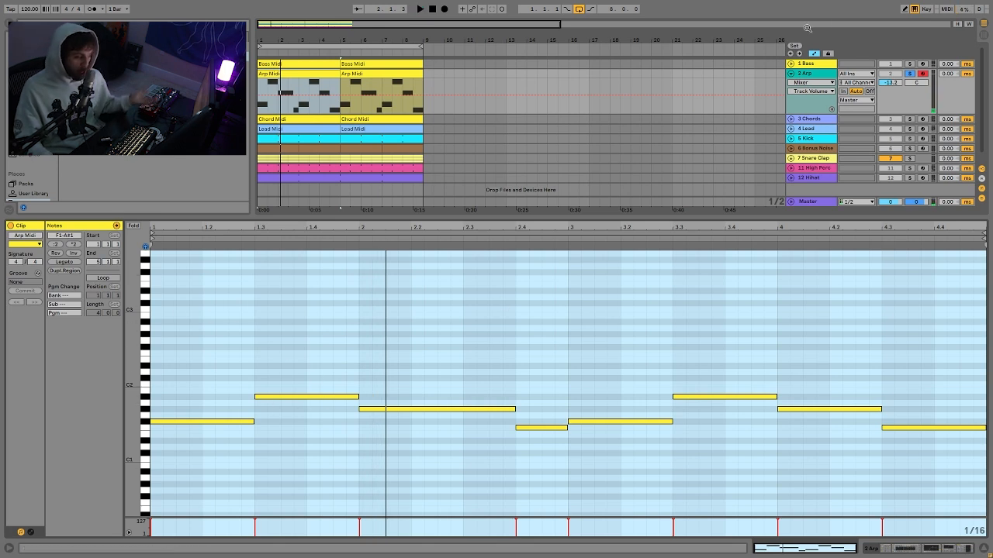
click(807, 75)
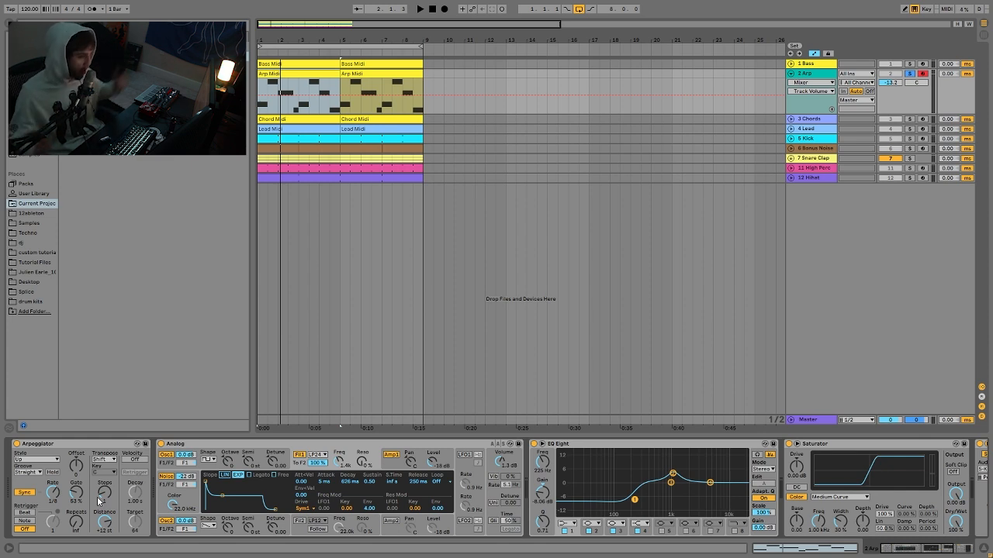
key(space)
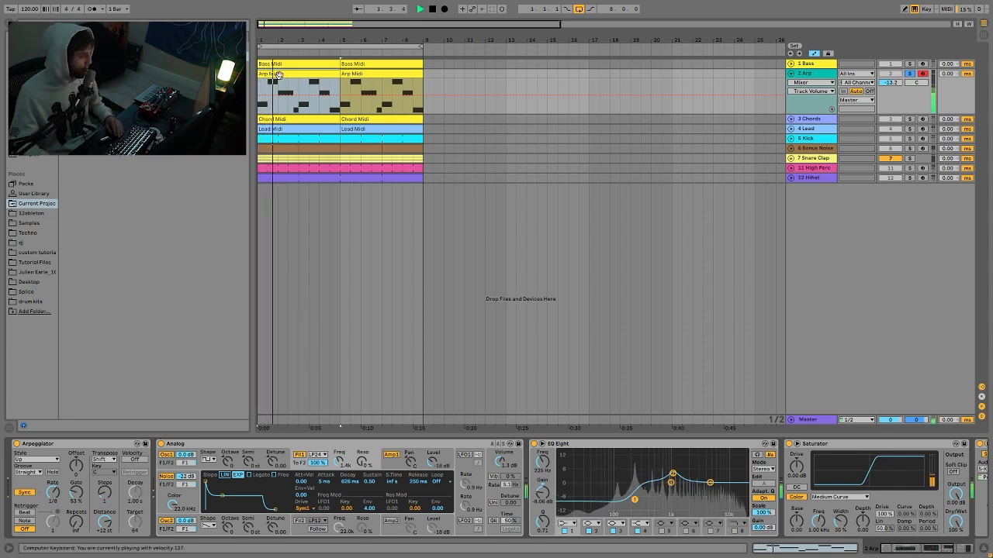
Unsolo the Arp track and play the full loop, toggling the arp's track activator to hear its role in the mix.
click(910, 73)
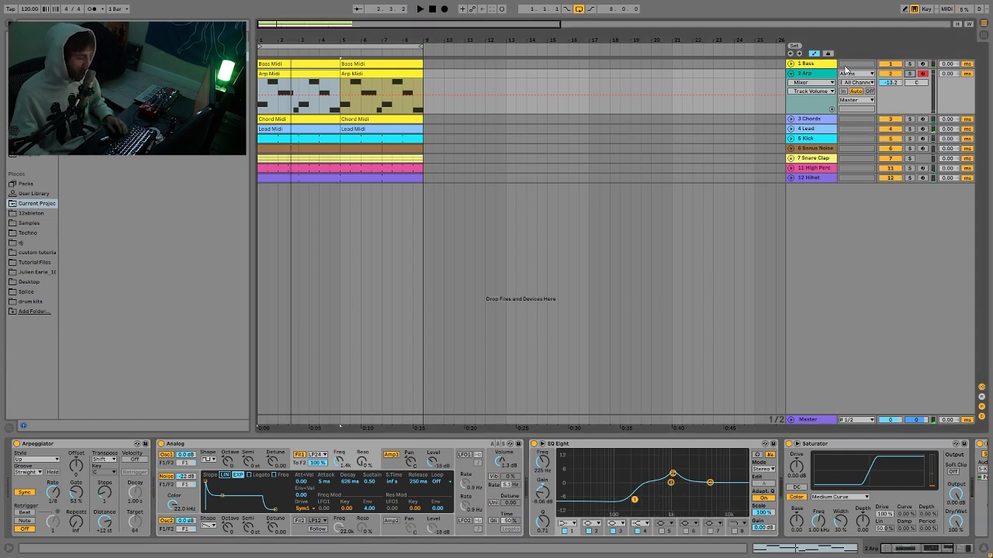
click(892, 74)
key(space)
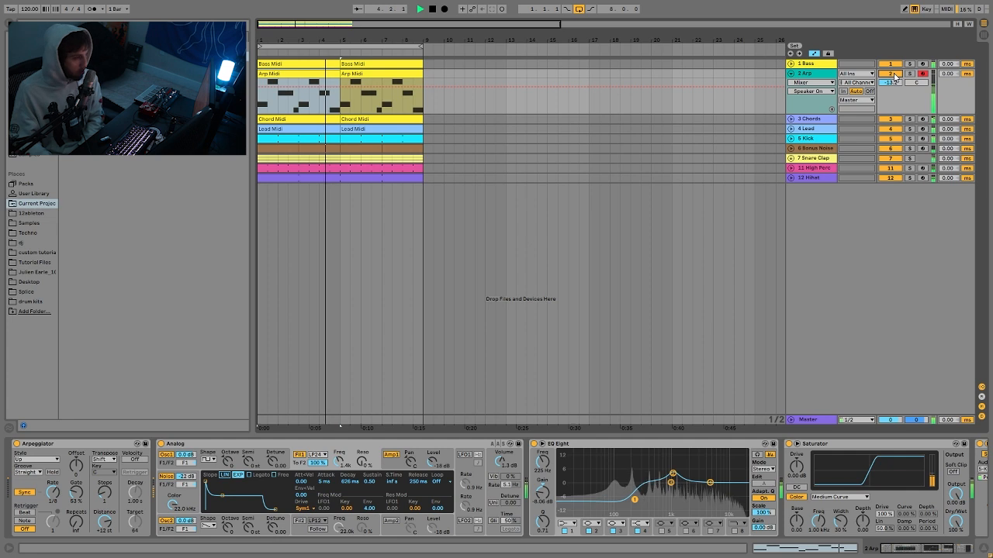
key(space)
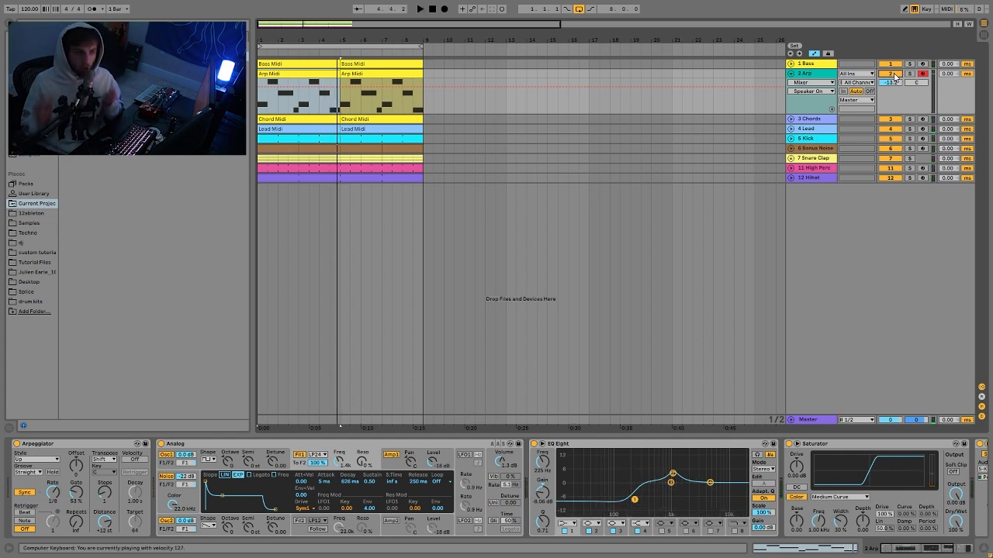
key(space)
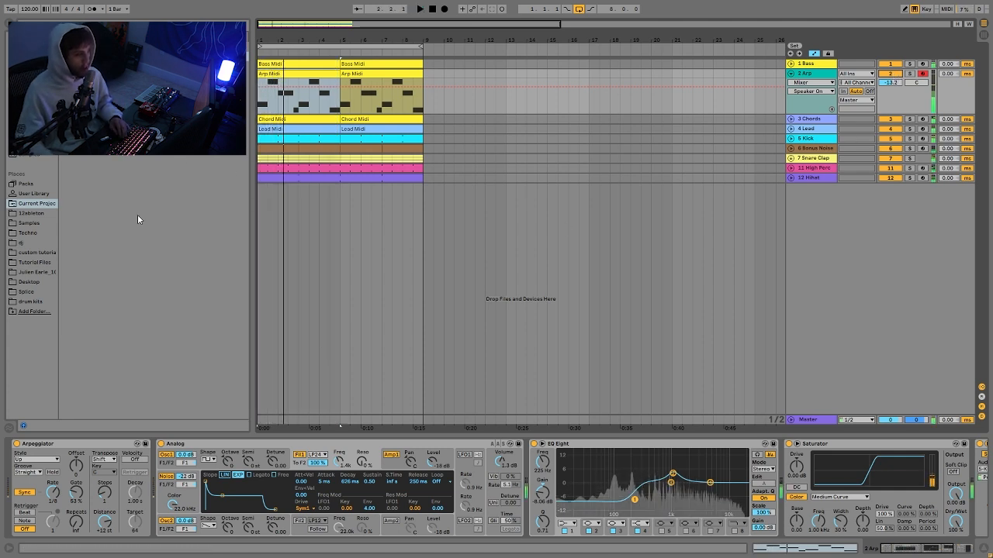
Stop playback, solo the Arp track again and fold it.
key(space)
click(911, 75)
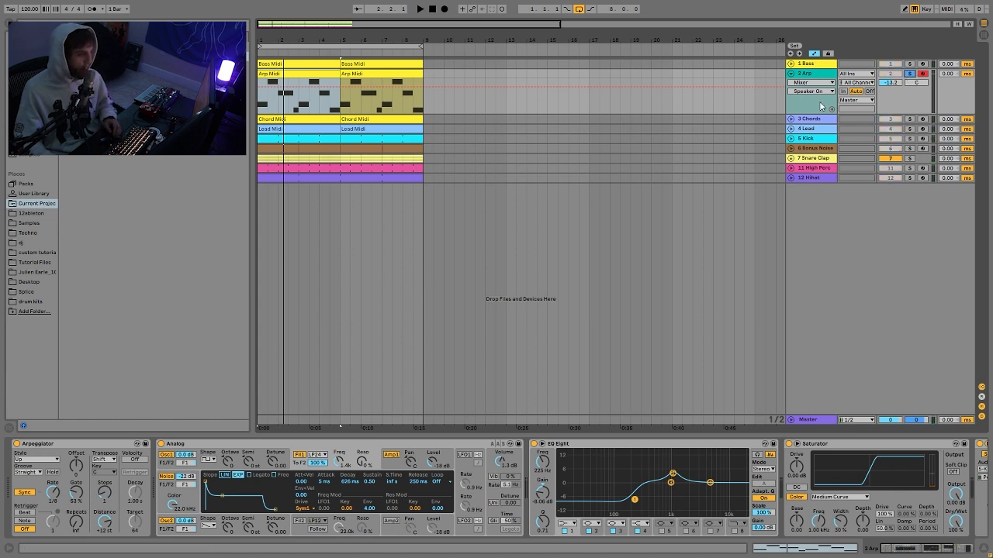
click(791, 73)
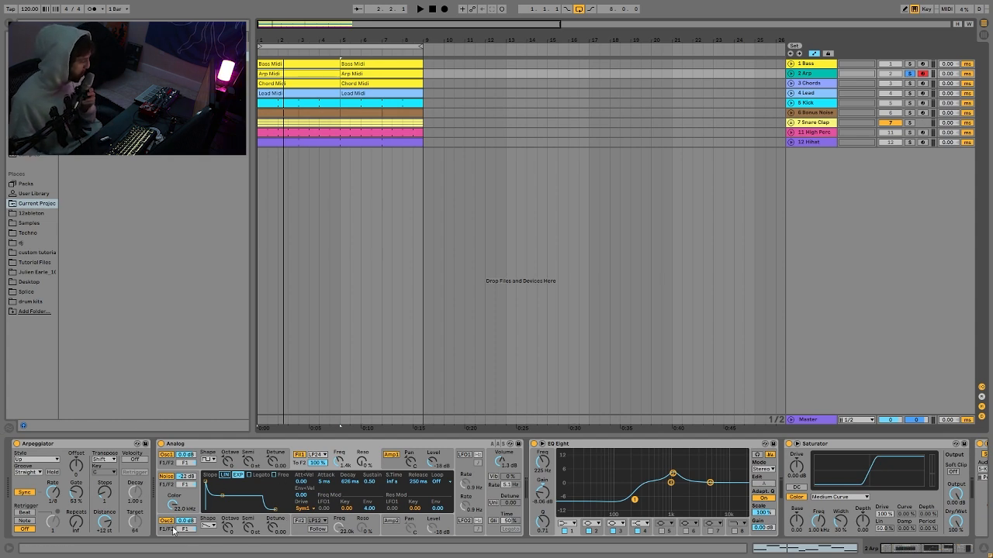
Examine the arp's Analog synth settings for oscillator 1, filter 1 and amp 1, followed by the effects after it.
click(248, 464)
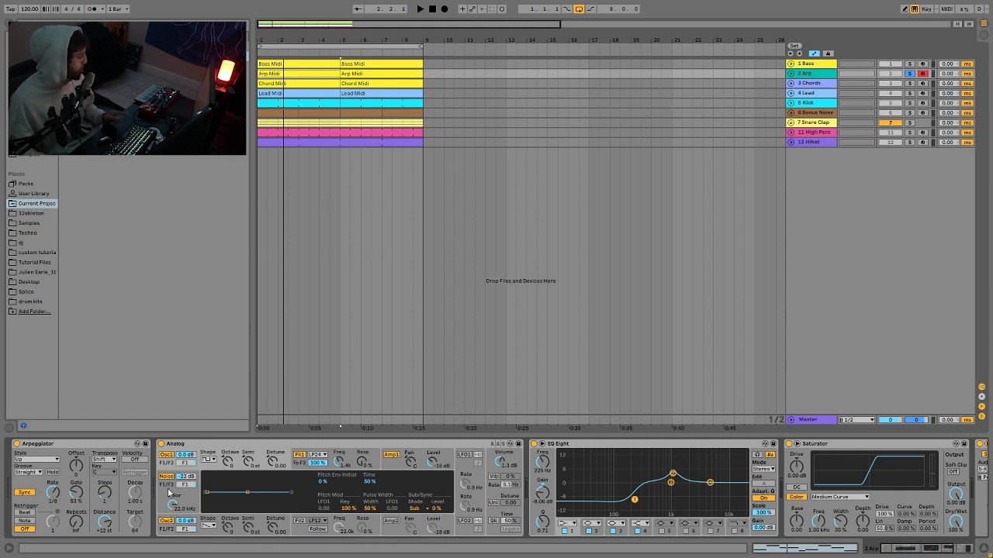
click(300, 465)
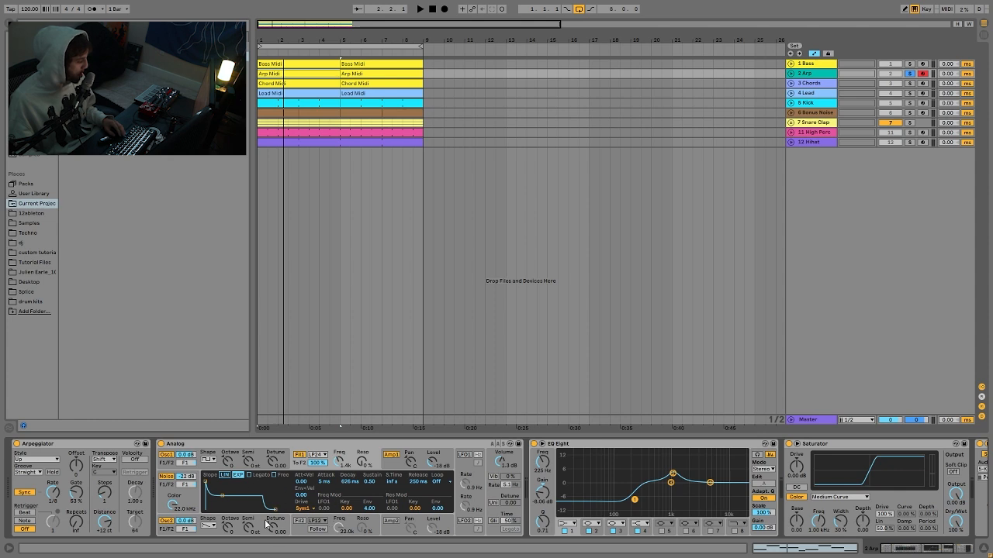
click(391, 455)
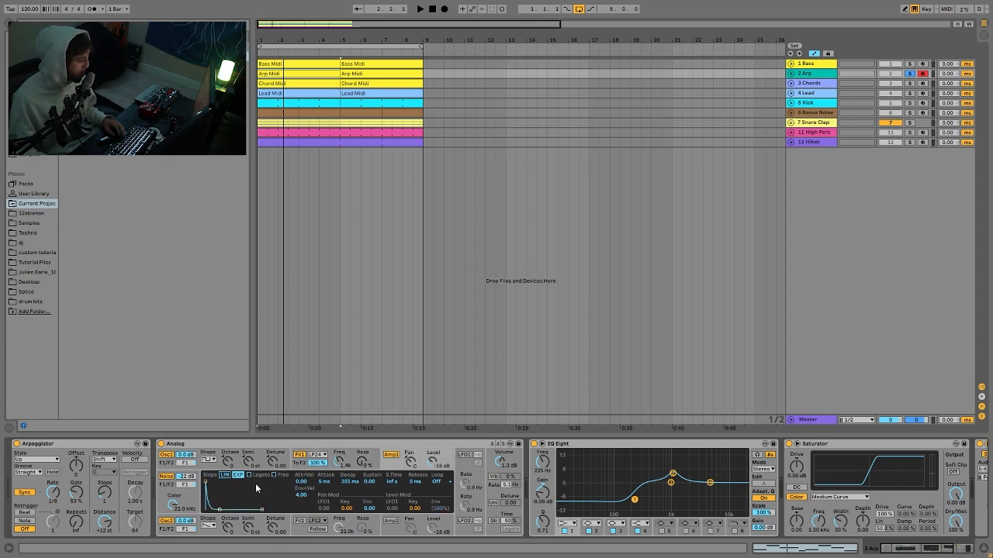
scroll(604, 483, right, 3)
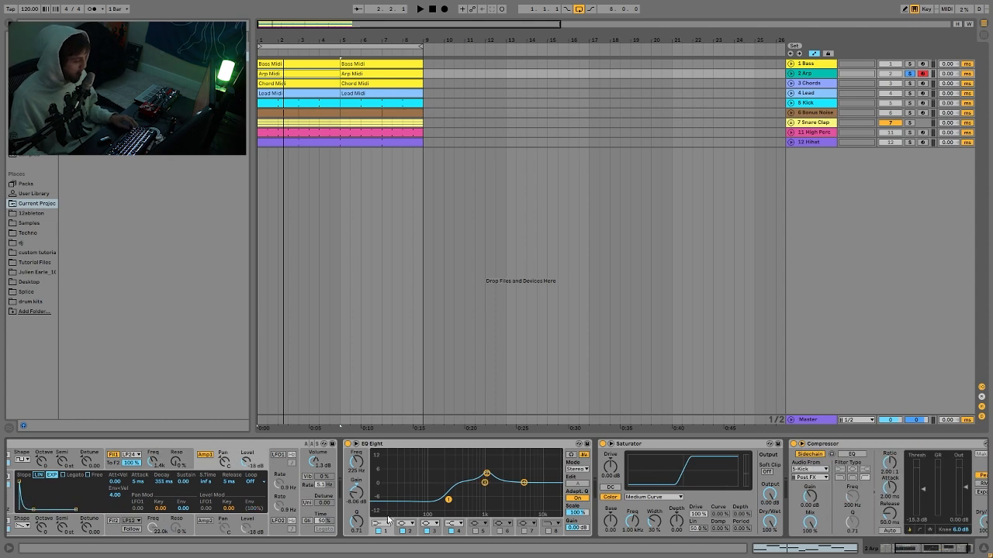
scroll(468, 489, right, 1)
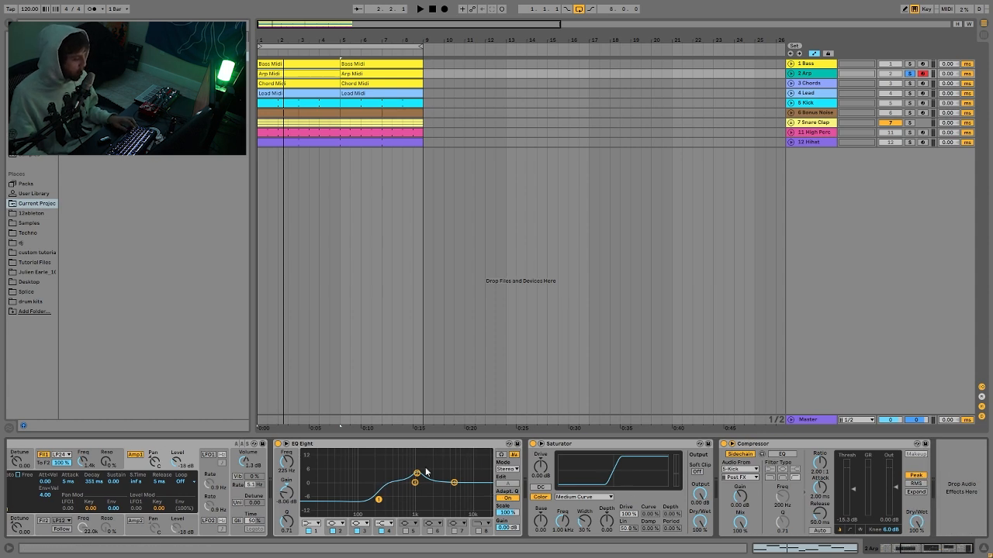
Audition the arp through EQ Eight and check the Saturator's curve type, keeping Medium Curve.
key(space)
key(space)
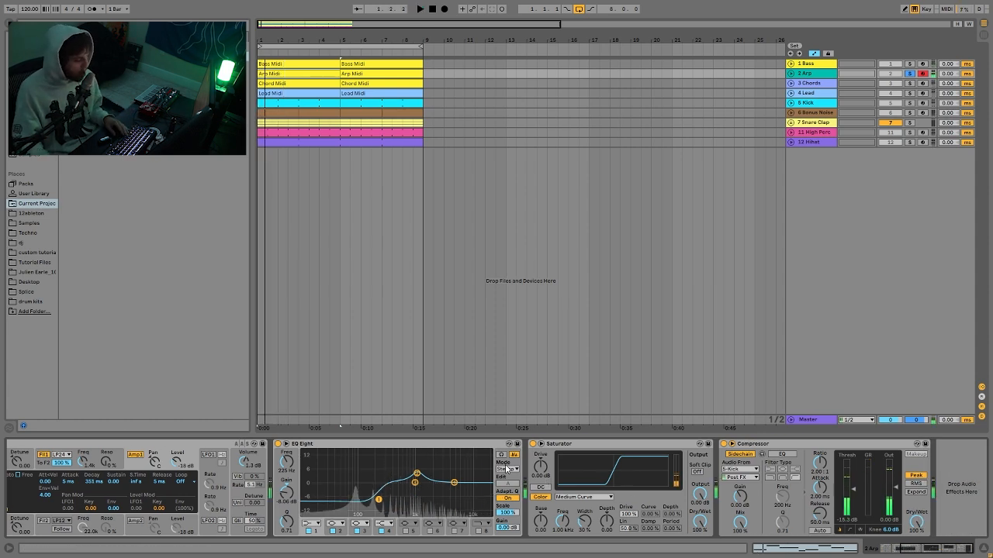
click(581, 498)
click(578, 498)
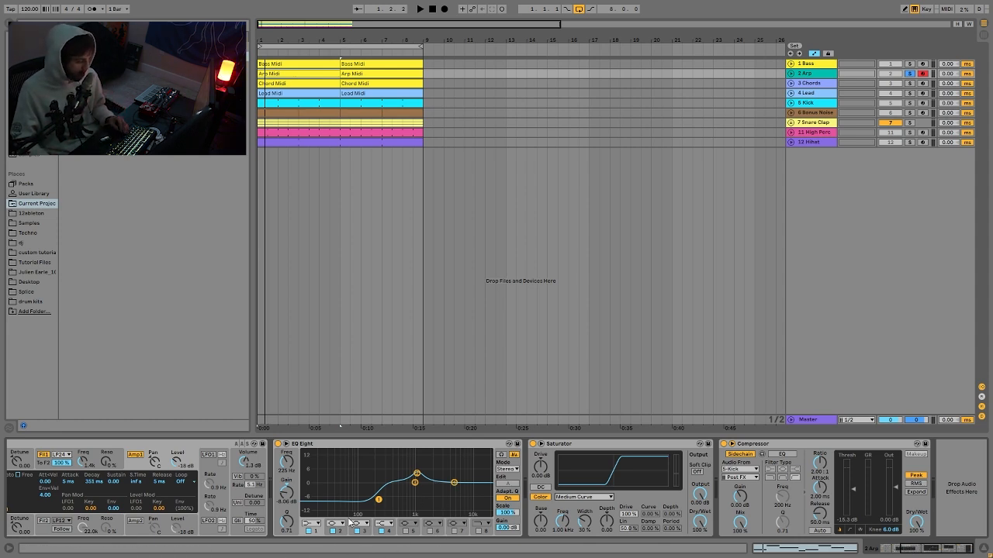
Compare the arp's sound with EQ Eight's band 1 switched off and back on during playback.
click(308, 531)
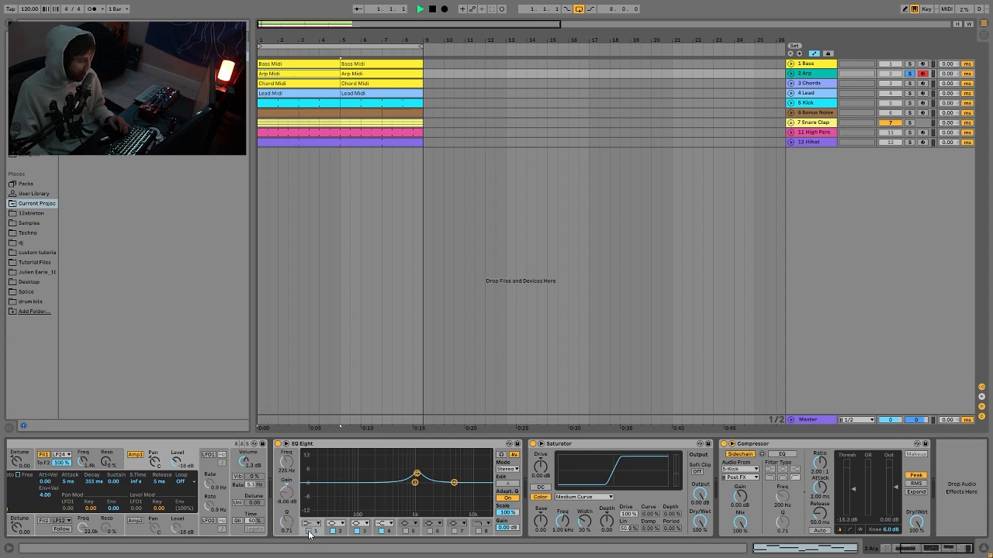
key(space)
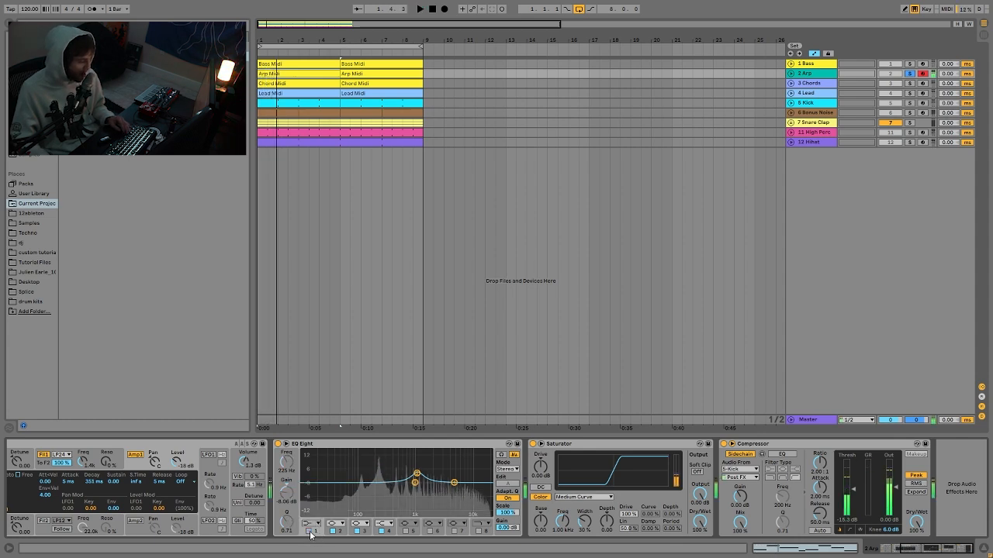
key(space)
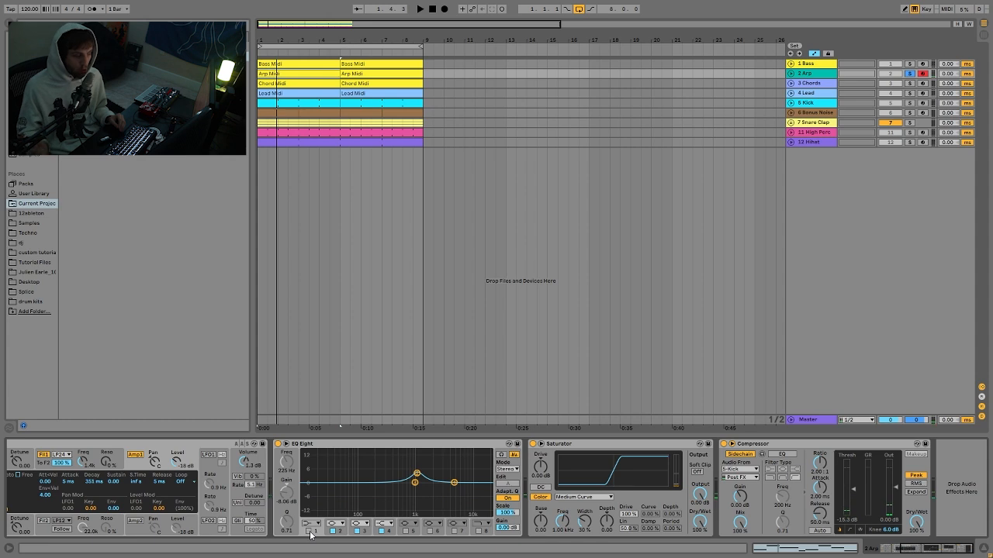
key(space)
click(309, 531)
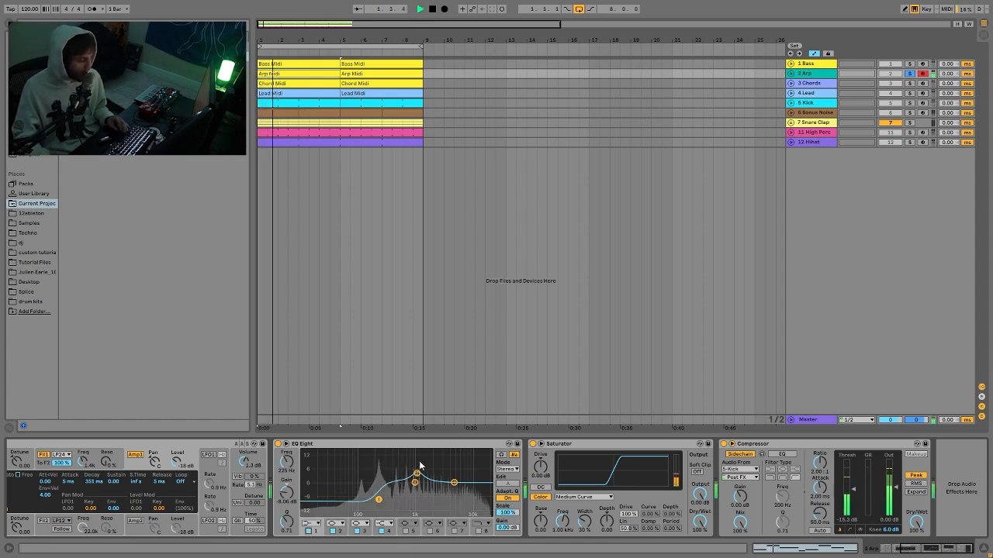
key(space)
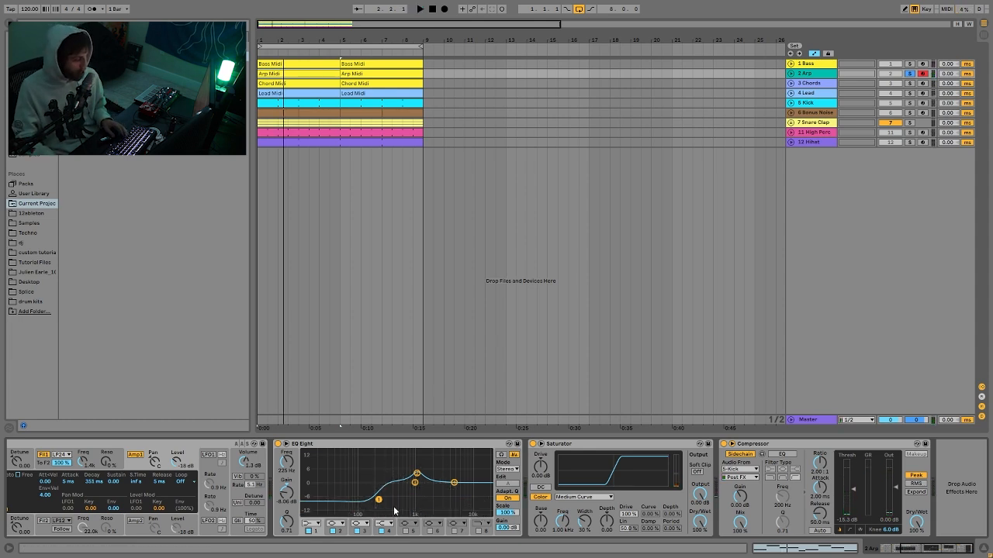
Play the arp while bypassing and re-enabling its Saturator to compare the sound, and stop playback.
key(space)
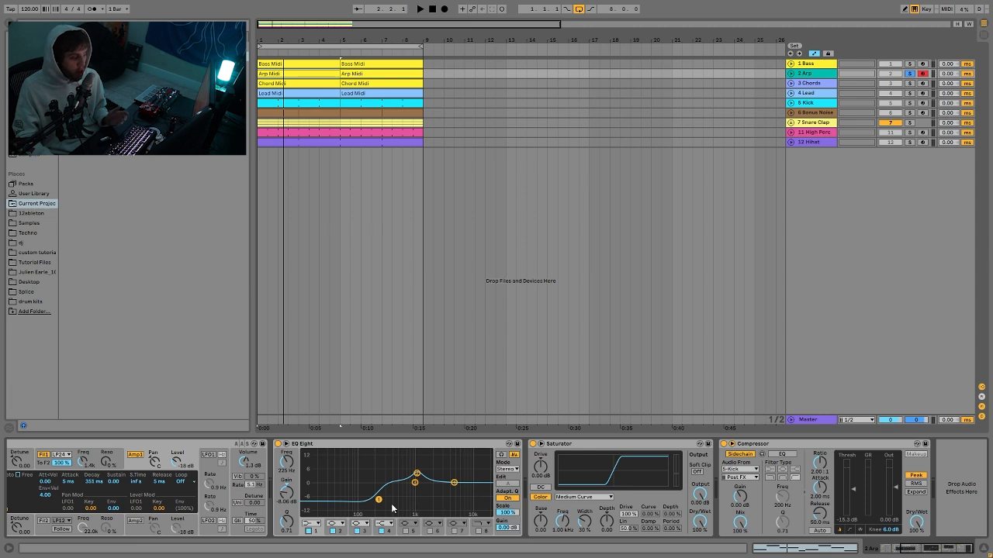
click(607, 498)
click(567, 497)
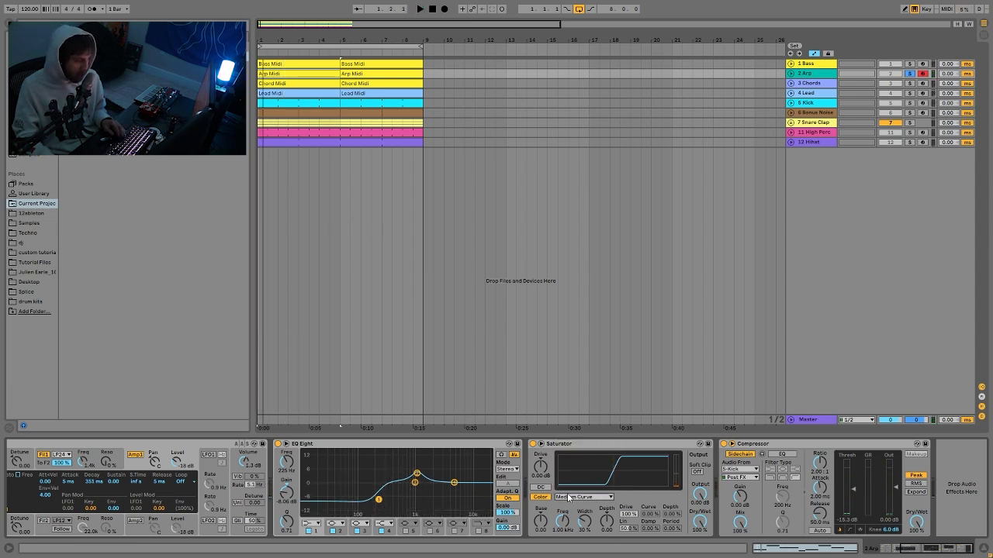
click(533, 444)
key(space)
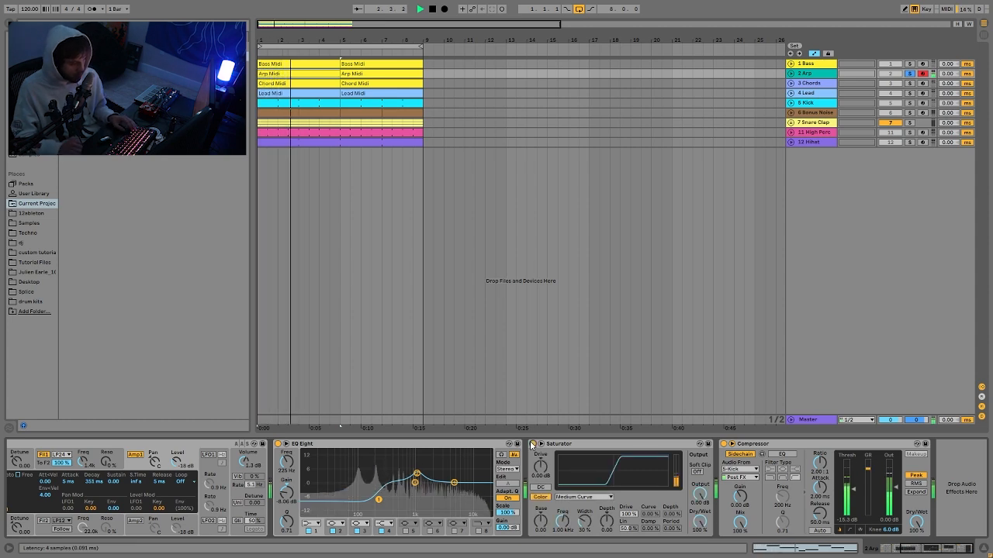
click(533, 445)
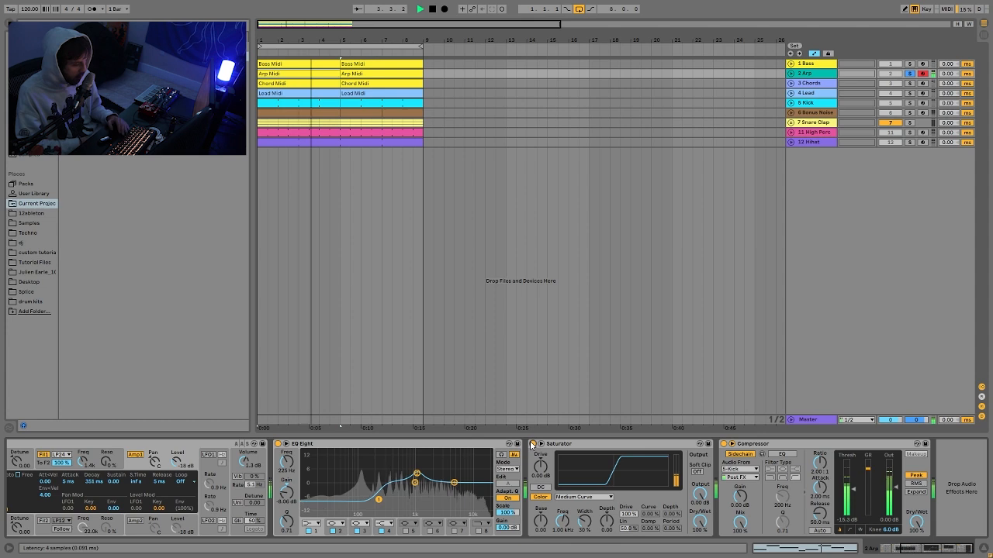
key(space)
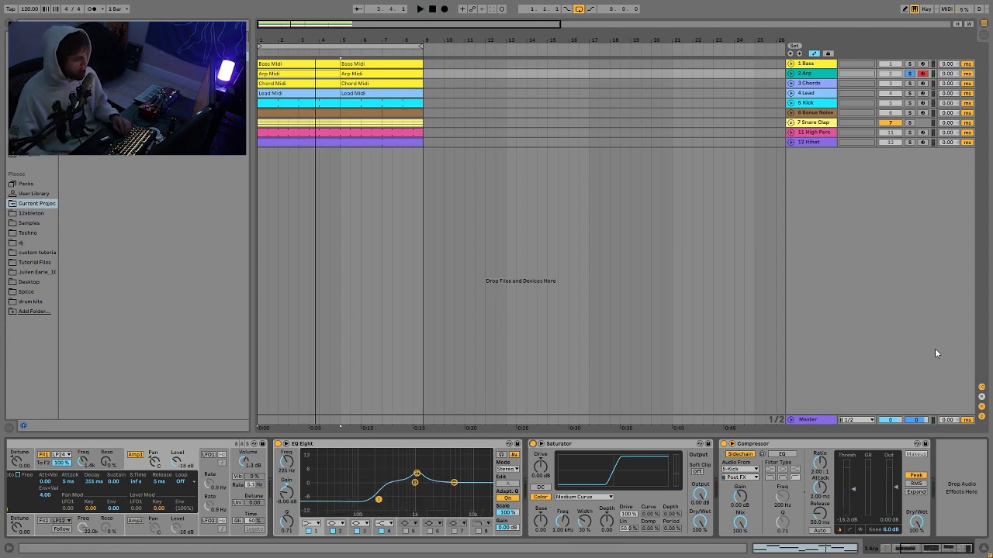
Solo the Chords track instead of Arp, unfold it, play it back and open the first Chord Midi clip's notes.
click(911, 83)
click(794, 87)
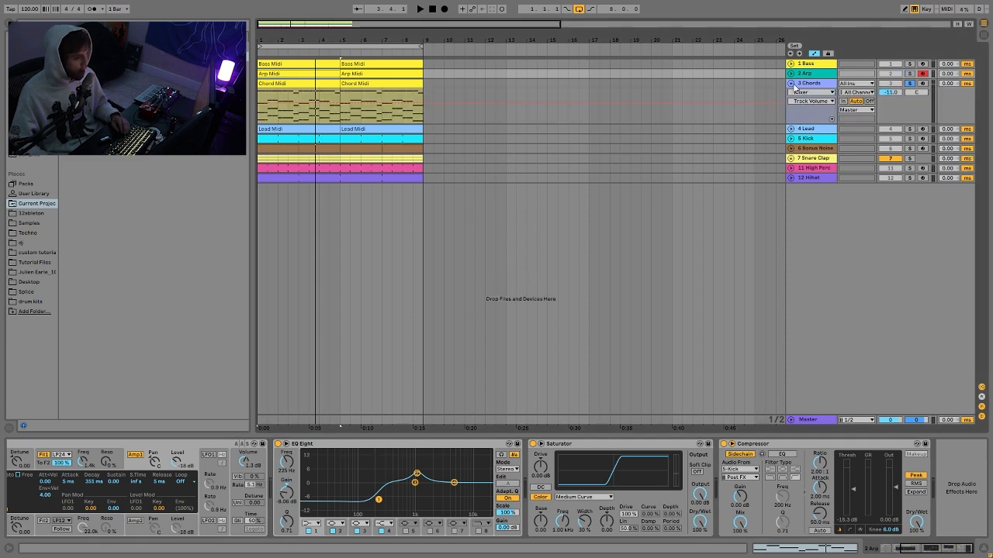
key(space)
double_click(287, 85)
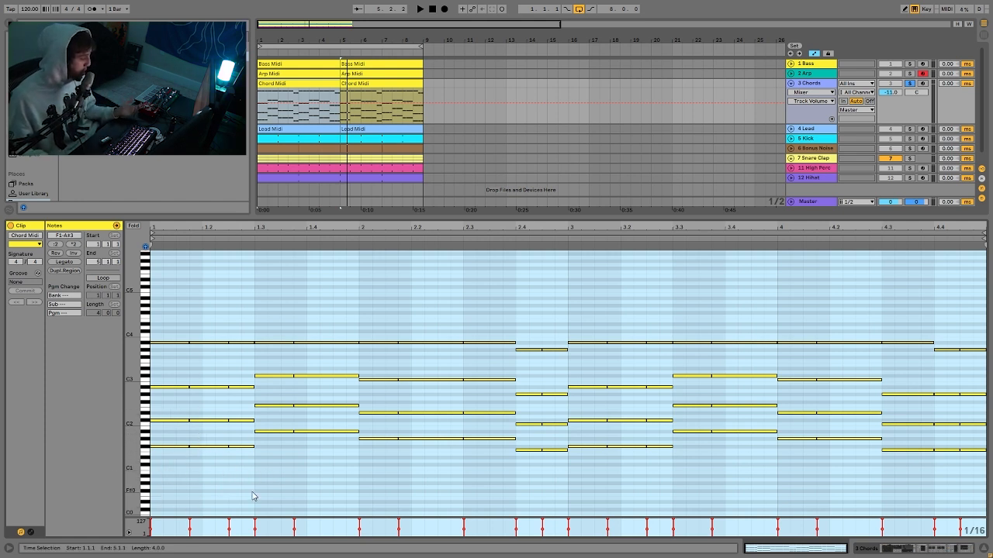
Select the lower three notes of each chord in the first two bars in turn to examine the chord shapes.
drag(248, 485, 224, 384)
drag(281, 460, 296, 369)
drag(391, 463, 460, 350)
drag(523, 381, 540, 481)
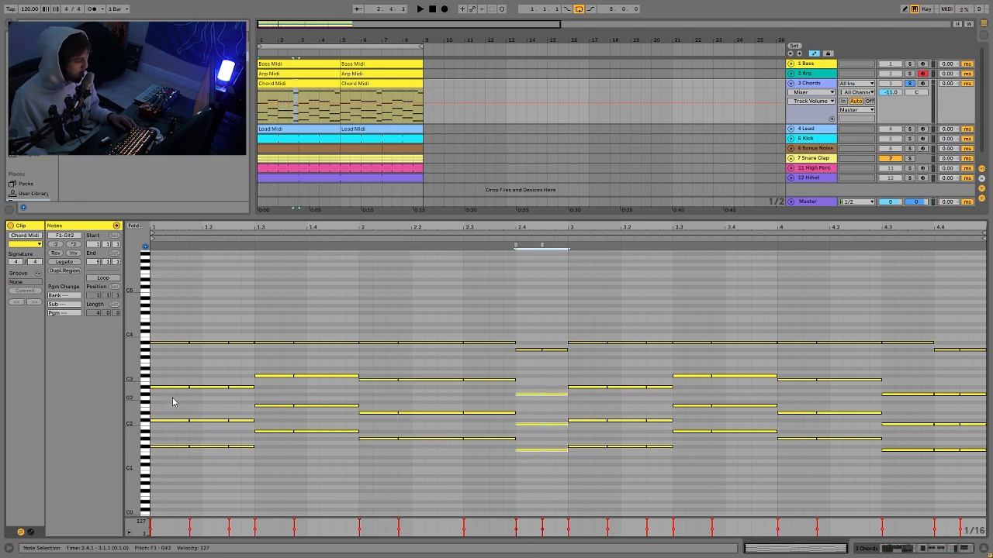
Select the G#2 to C#3 notes of the first two bars, transpose them down an octave and restore them.
drag(173, 402, 548, 363)
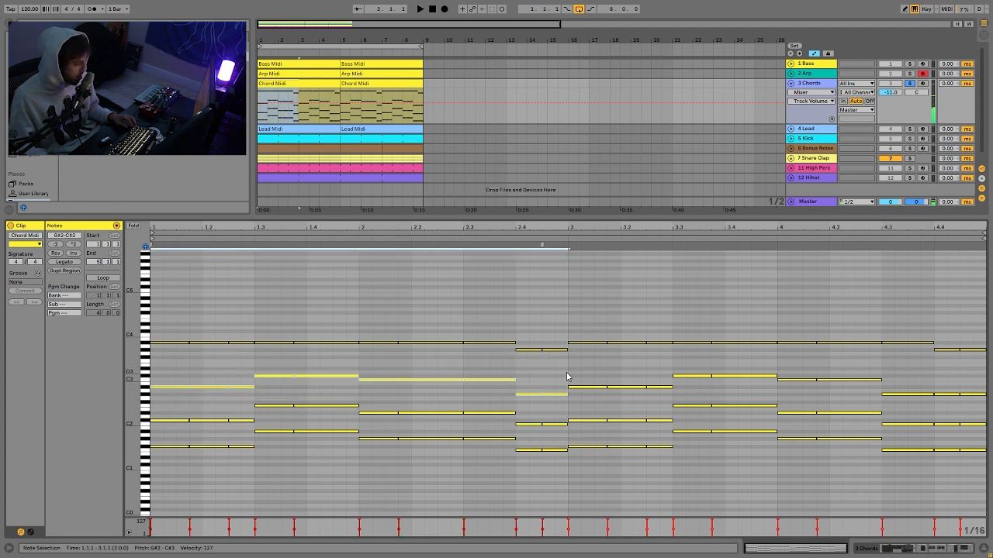
key(shift+Down)
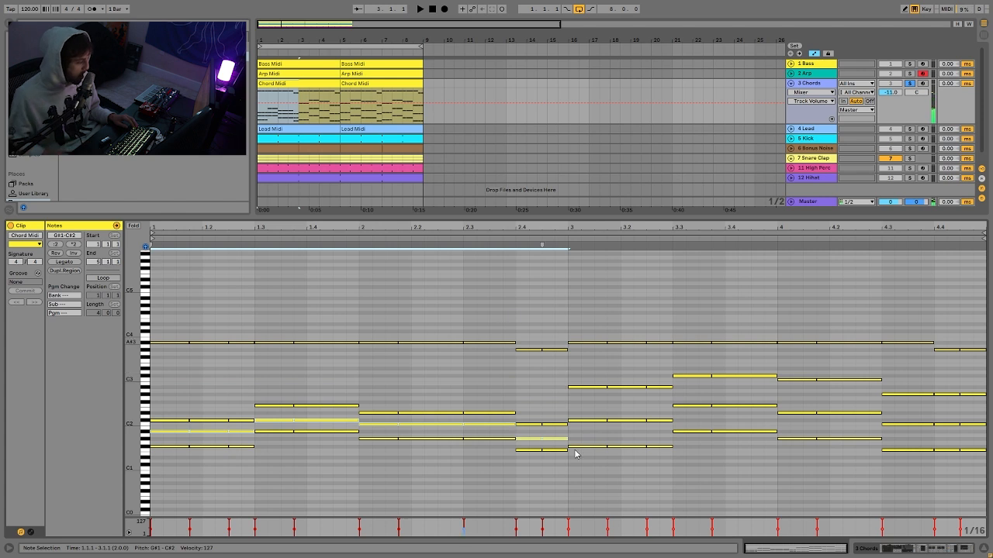
key(shift+Up)
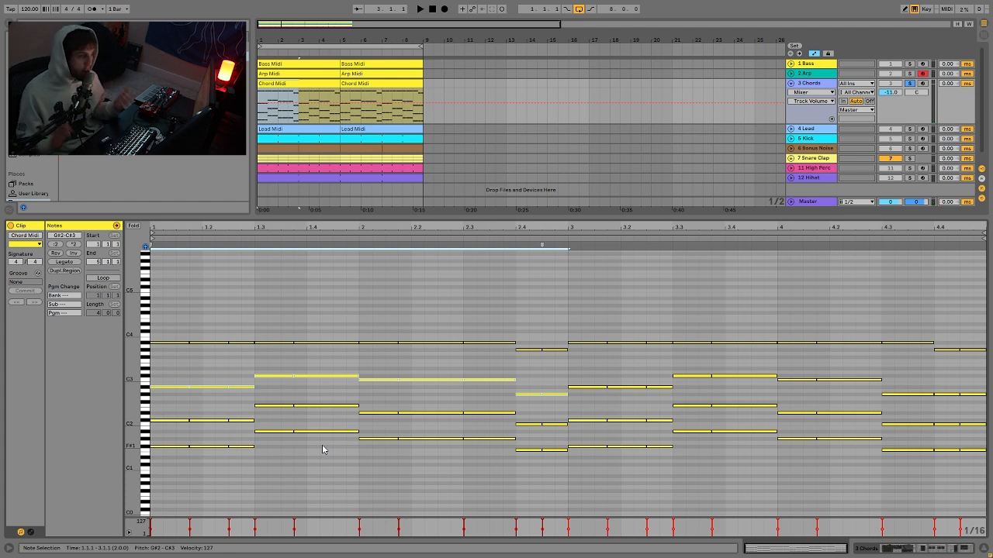
Audition the chords with the selected notes at their original pitch and an octave lower, and return them to the original octave.
key(space)
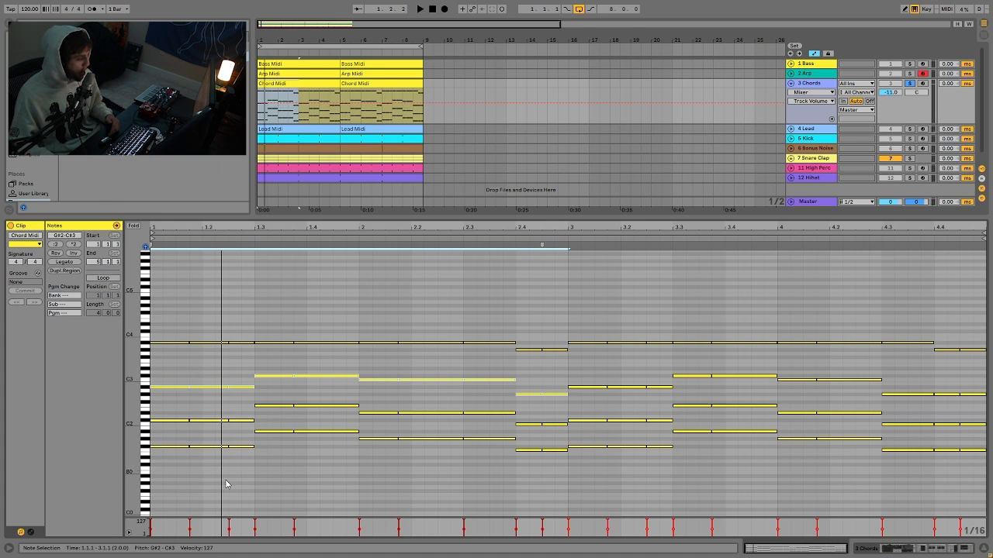
key(space)
key(shift+Down)
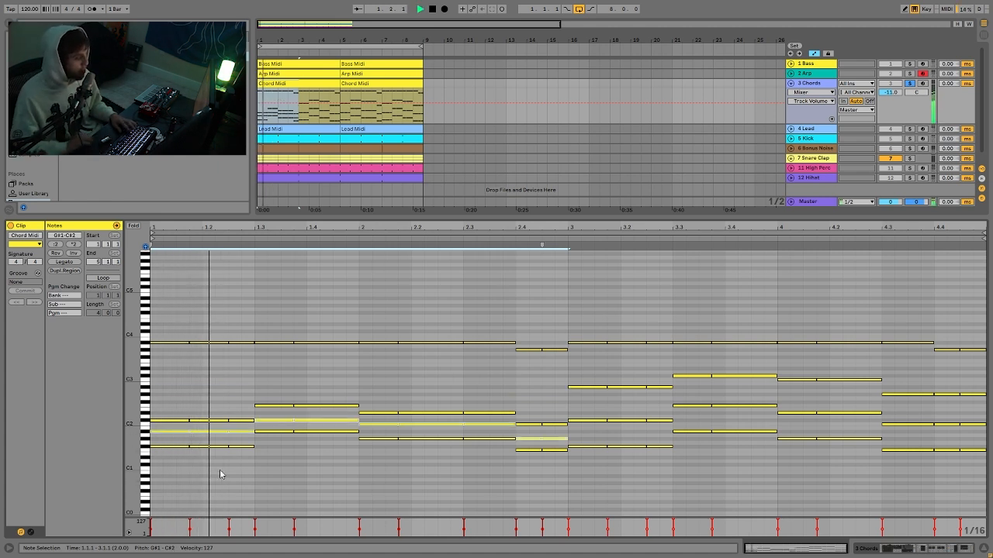
key(shift+Up)
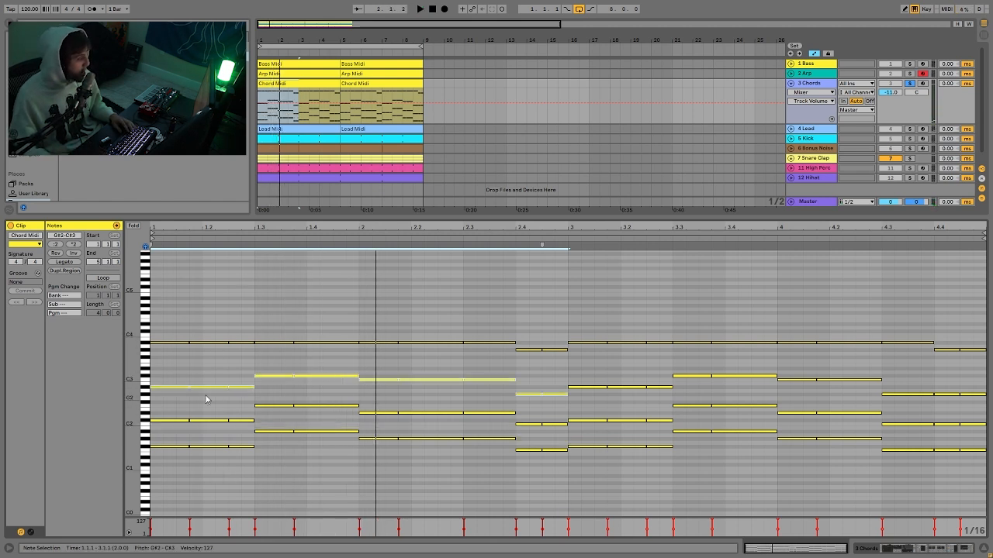
Play back the chords several times and select the G#3 top notes at the end of bar 2 to examine them.
key(space)
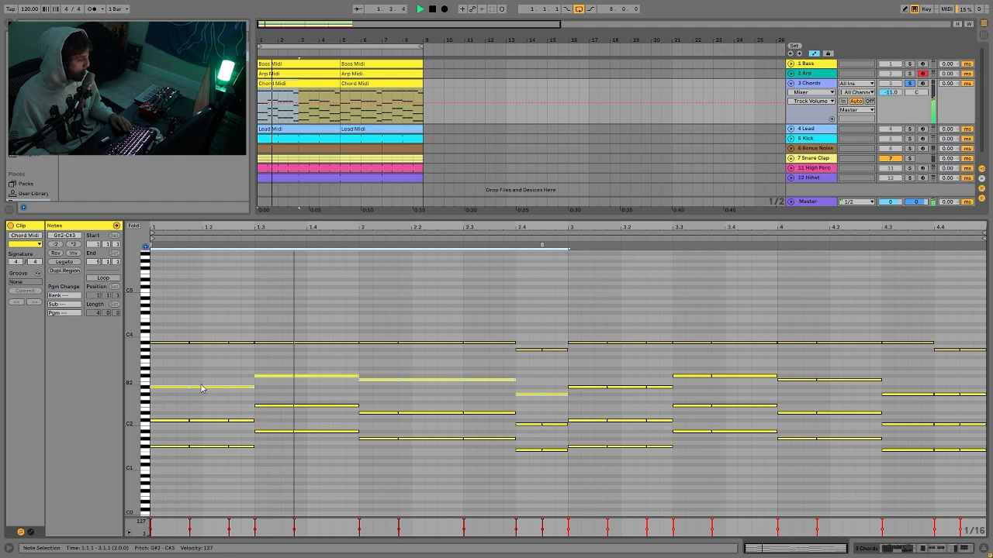
key(space)
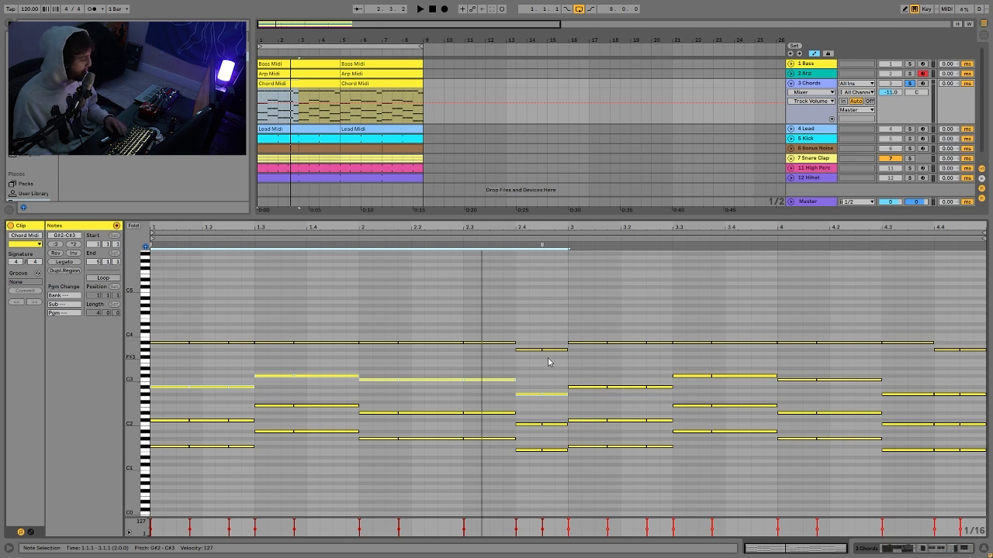
key(space)
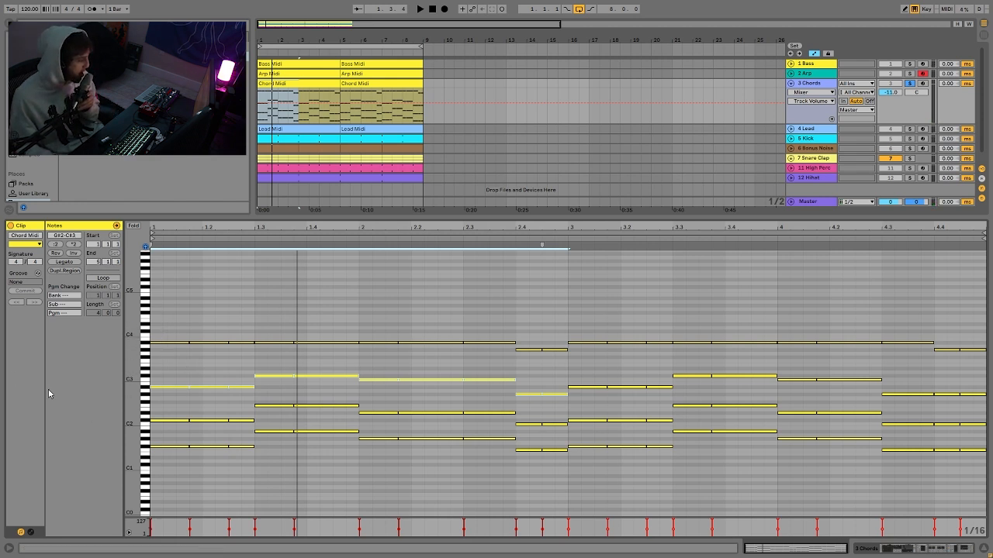
click(528, 339)
click(532, 349)
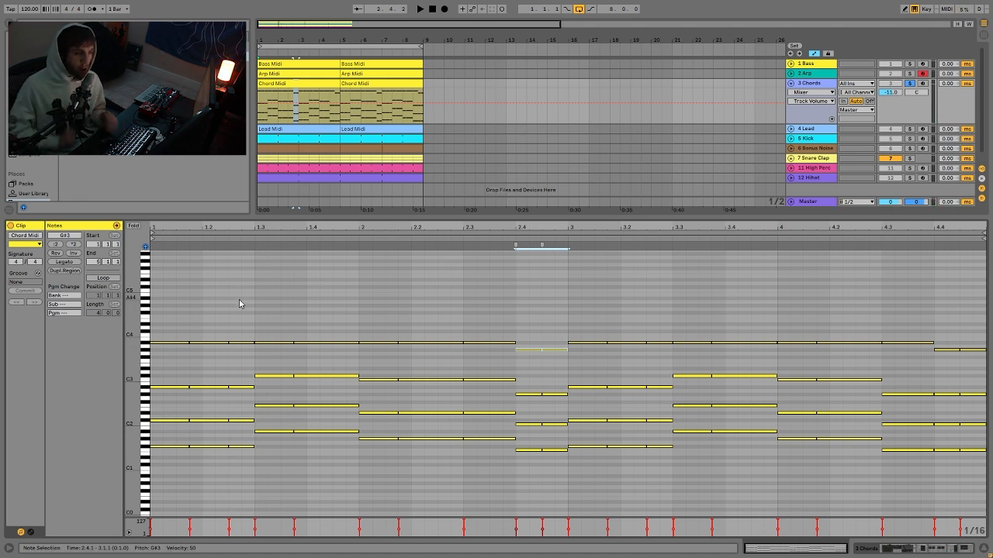
key(space)
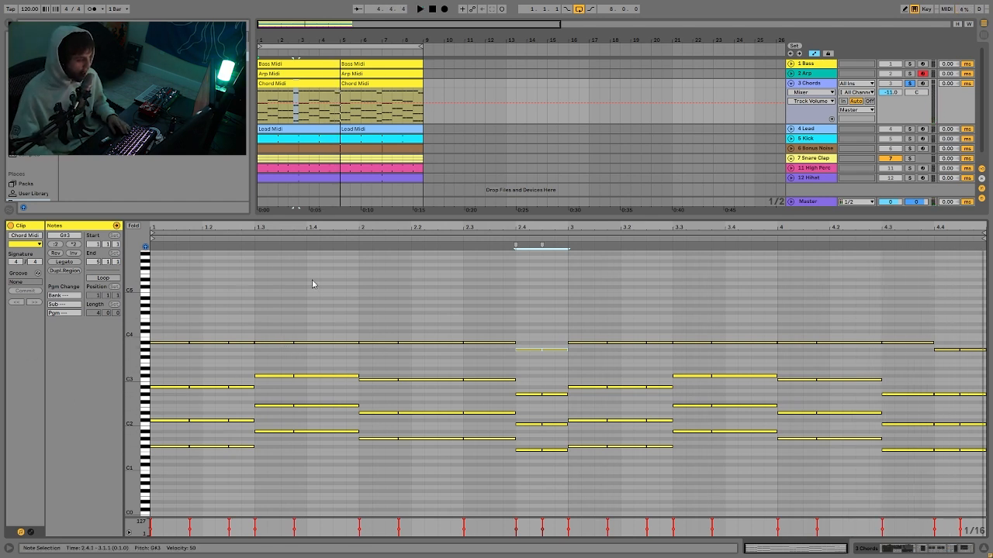
key(space)
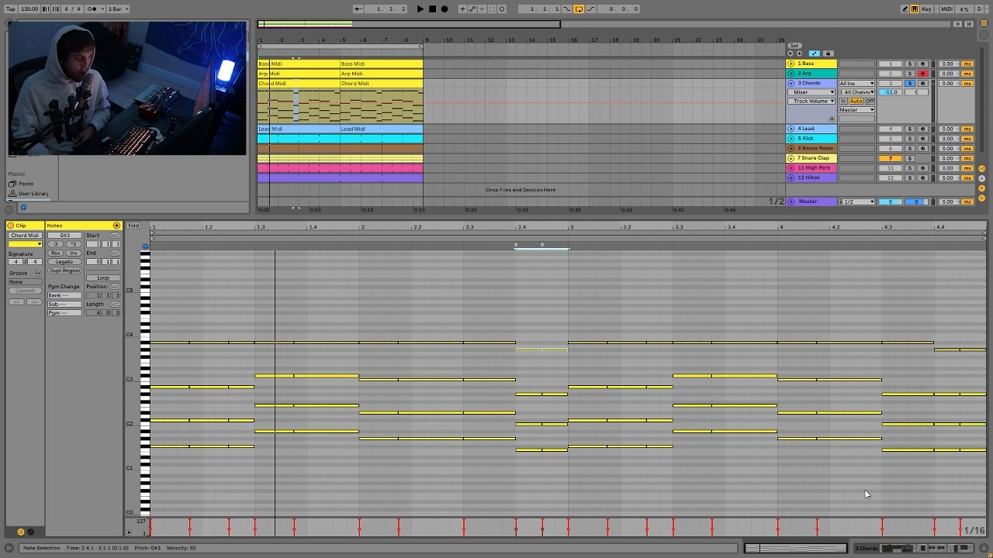
Bring up the Chords track's device chain and delete the Chorus effect between Wavetable and Reverb.
click(909, 550)
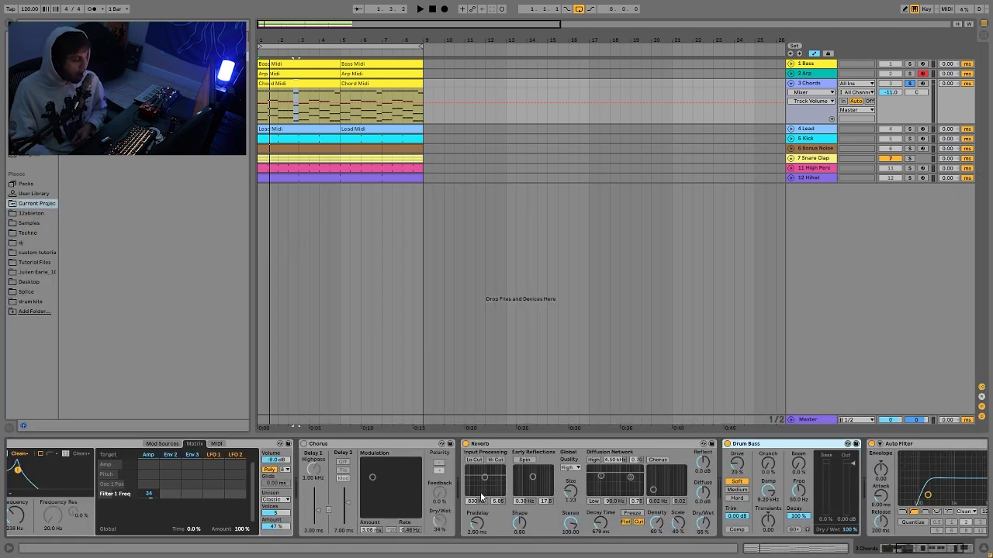
scroll(333, 507, left, 5)
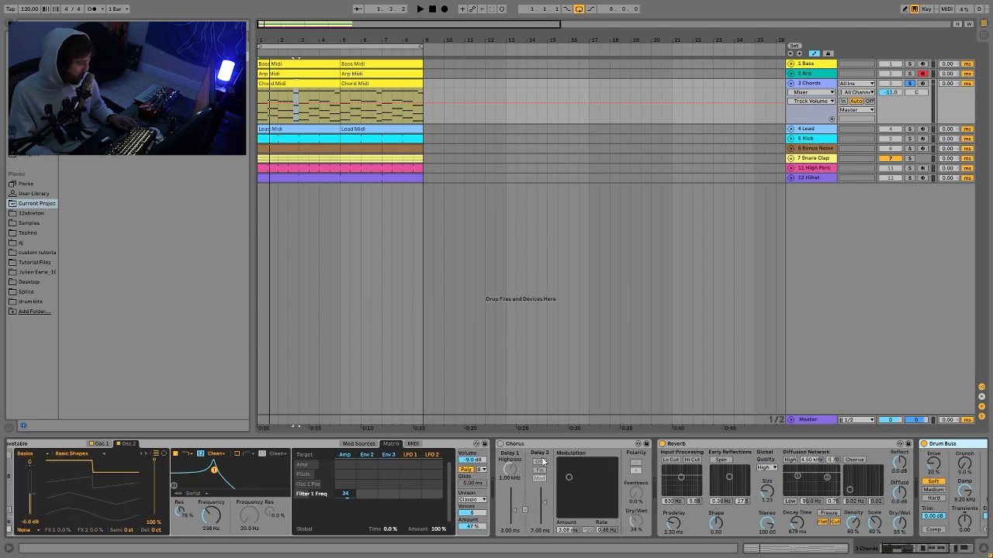
click(541, 446)
key(Delete)
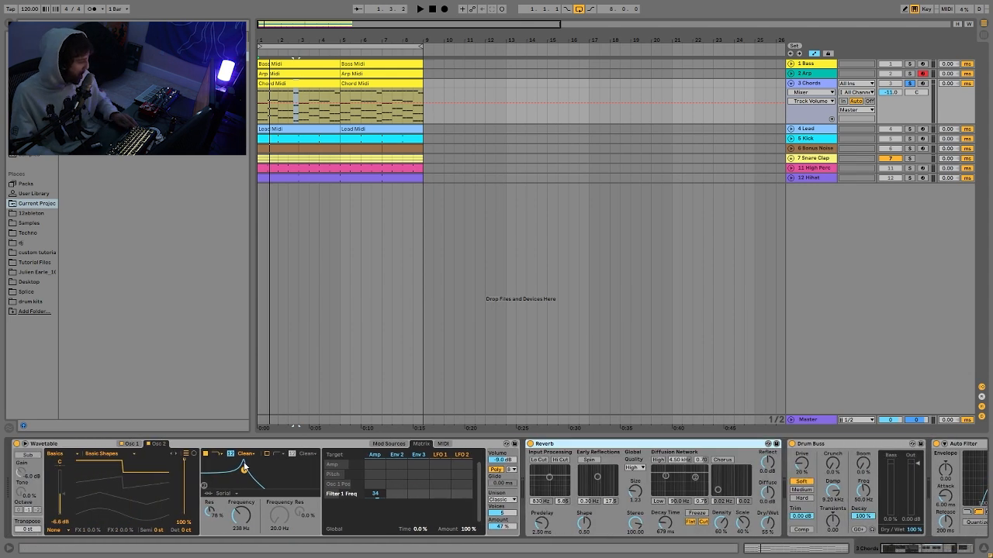
Examine the Wavetable's first oscillator and its modulation sources while playing back the chords.
click(138, 447)
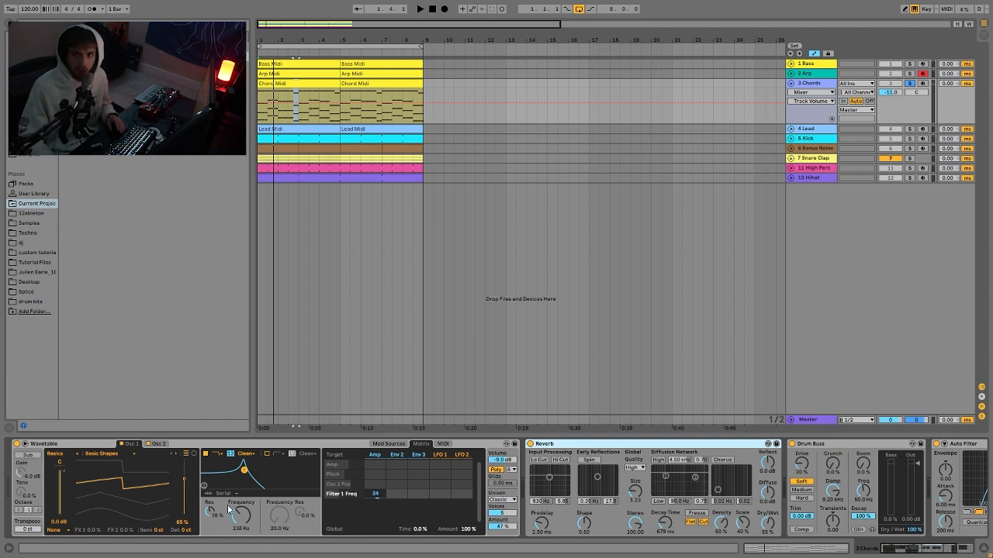
key(space)
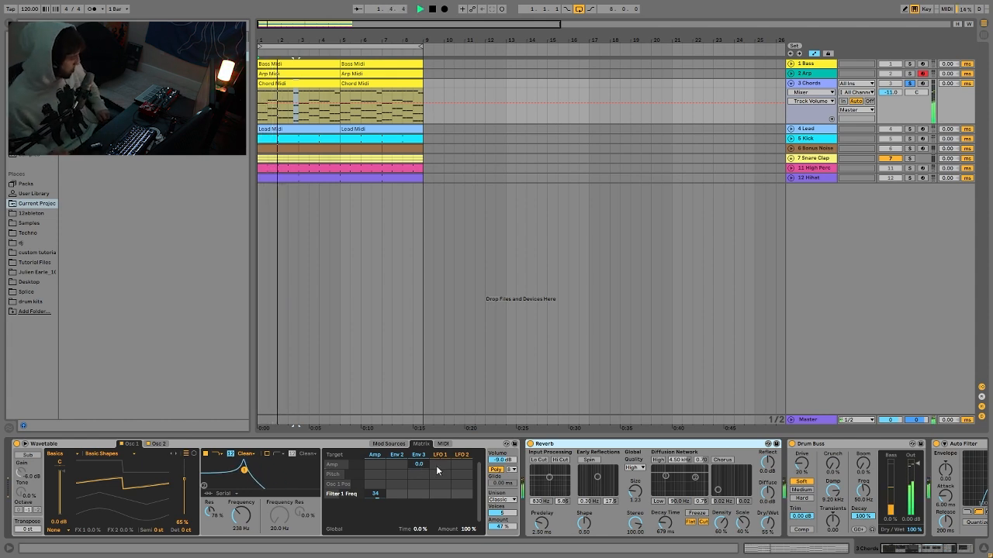
key(space)
click(394, 446)
key(space)
key(space)
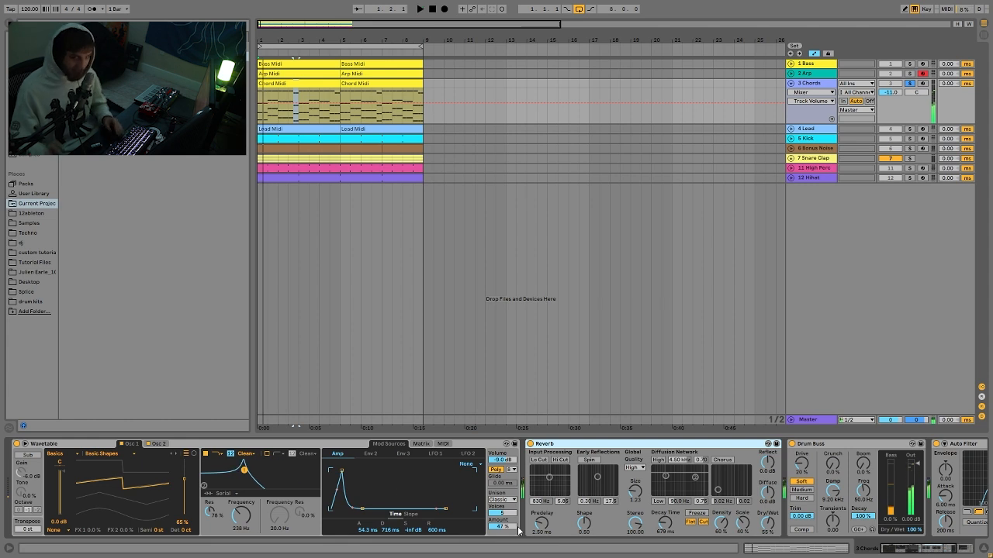
Compare the Wavetable's Env 2 and Amp envelopes and audition the chords with the Amp envelope in view.
click(371, 456)
drag(334, 479, 338, 508)
click(338, 456)
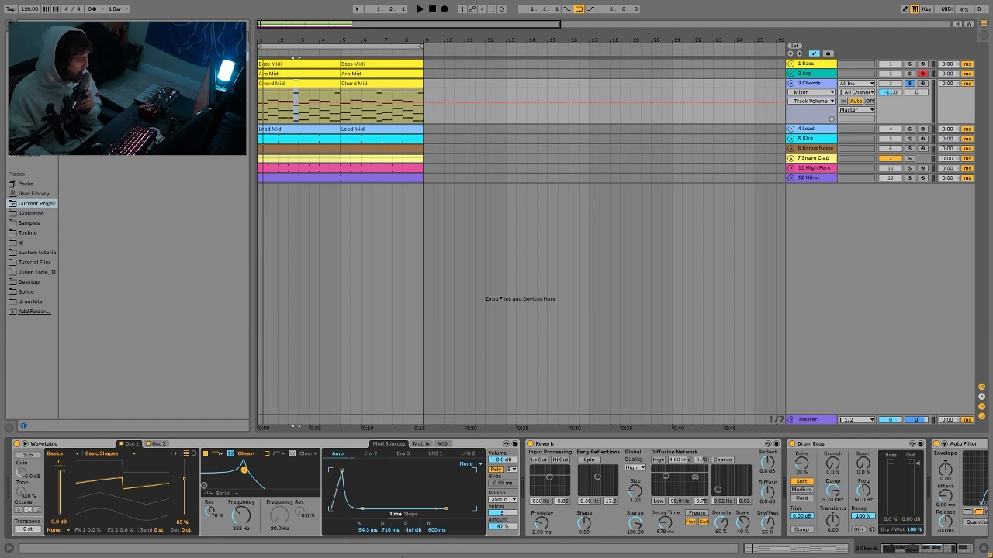
click(372, 455)
click(339, 455)
key(space)
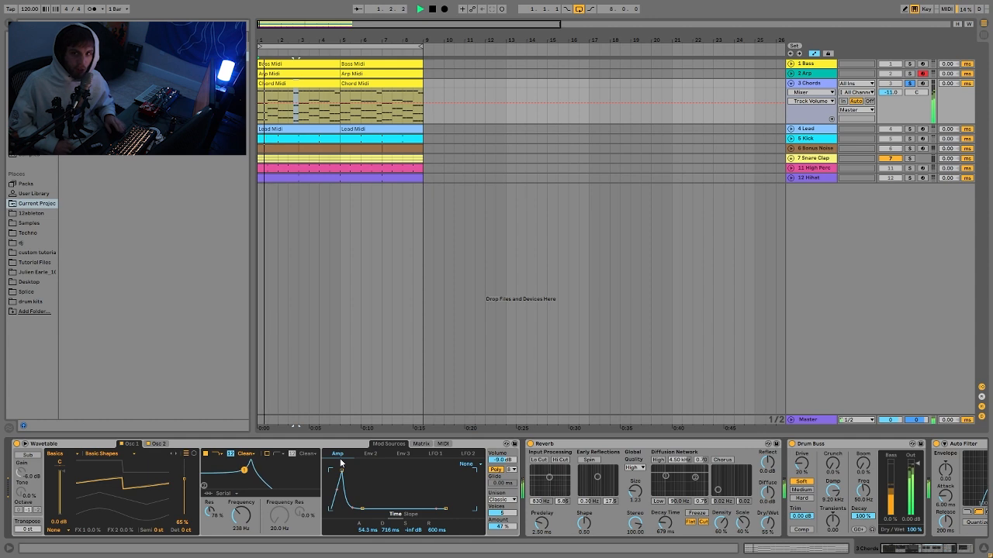
key(space)
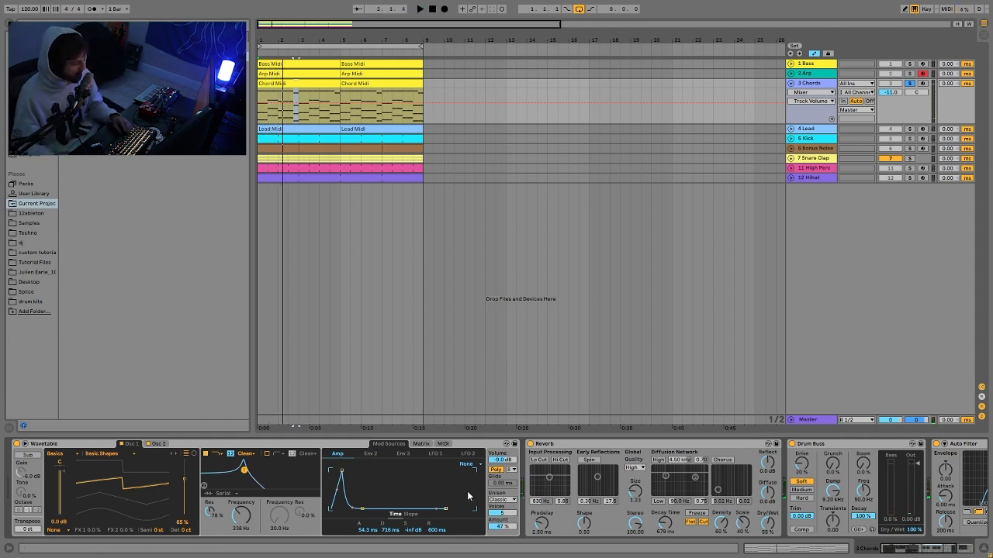
Examine the Wavetable's unison mode options, keep Classic, and play back the chords.
click(499, 501)
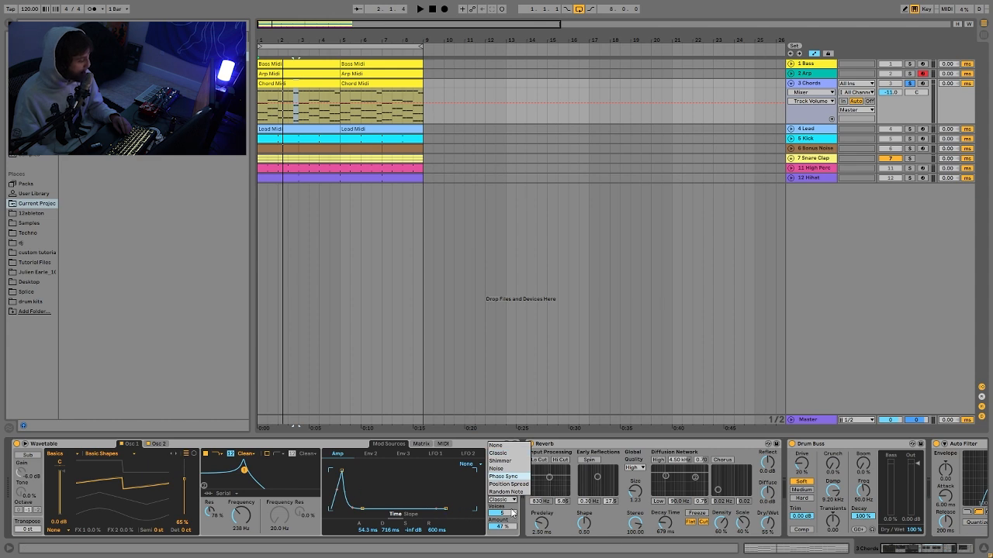
click(512, 512)
key(space)
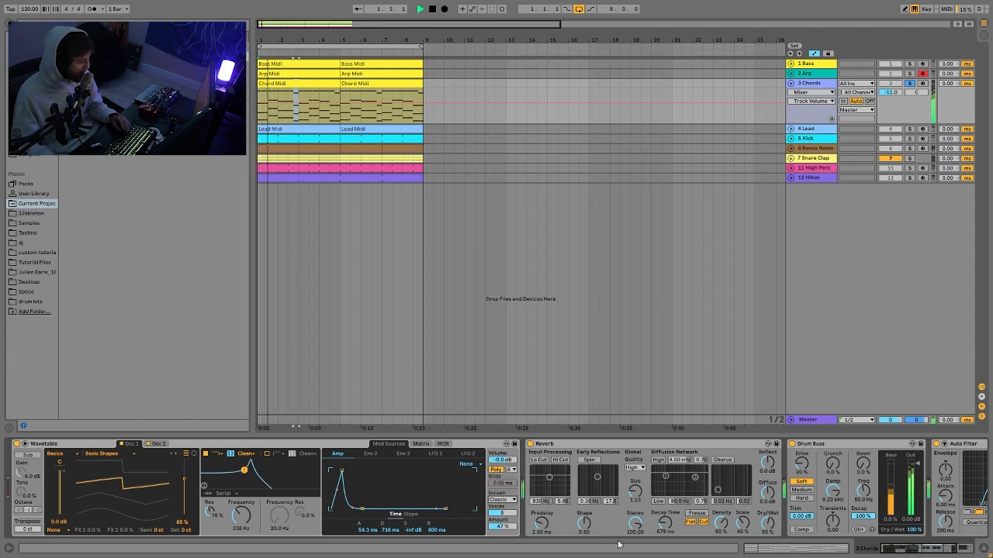
Audition the chords with different Reverb decay times and set the decay time to 495 ms.
scroll(553, 496, right, 5)
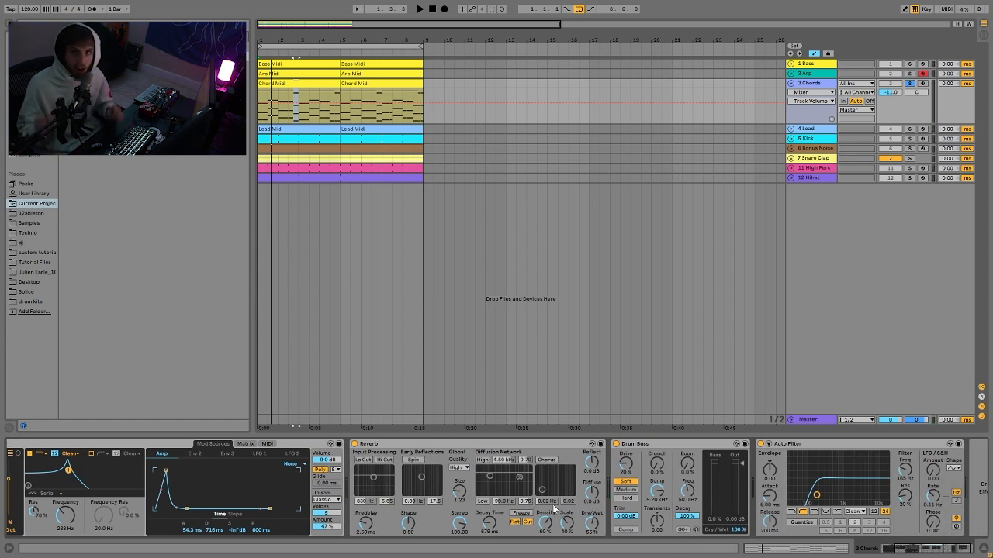
key(space)
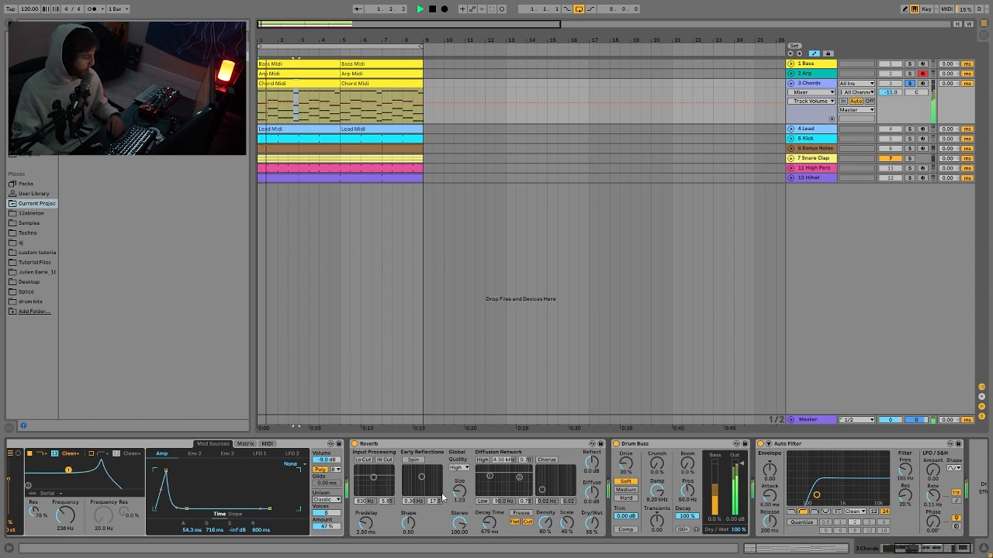
key(space)
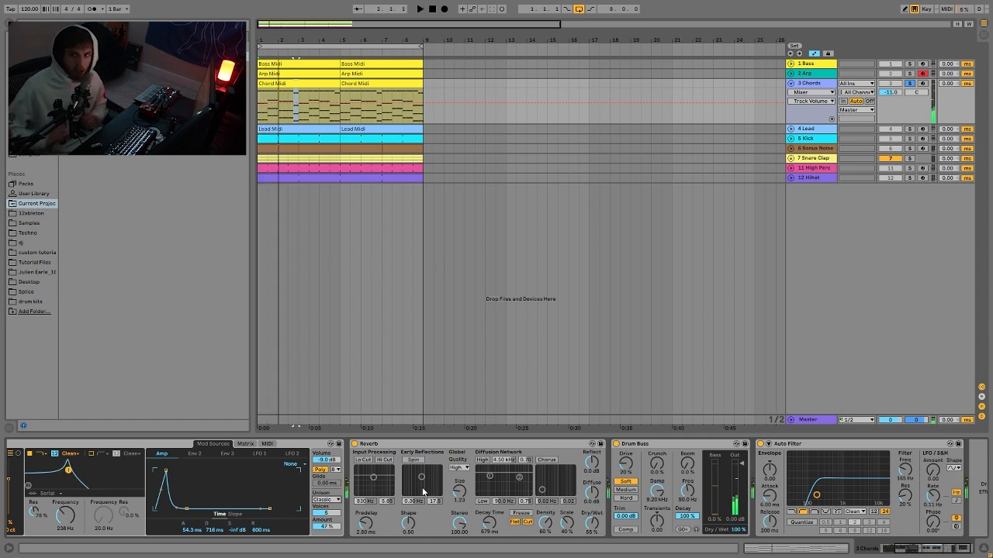
key(space)
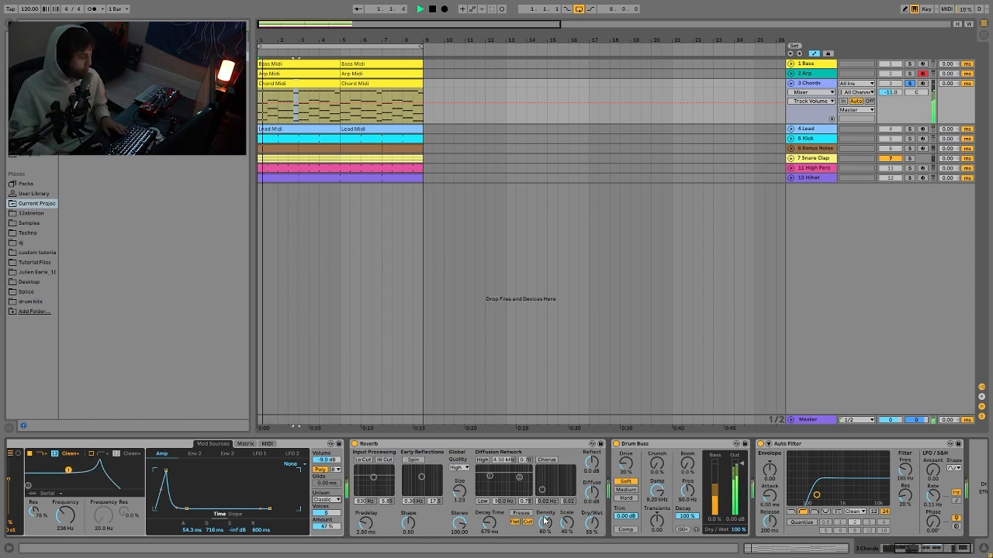
key(space)
drag(487, 525, 487, 449)
key(space)
mouse_move(490, 525)
mouse_down()
mouse_move(491, 556)
mouse_move(490, 521)
mouse_up()
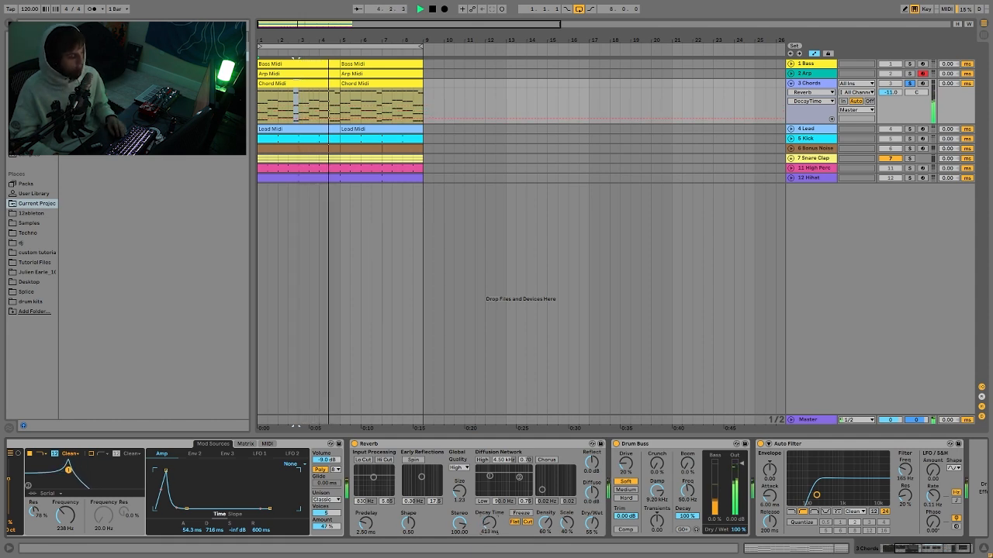
key(space)
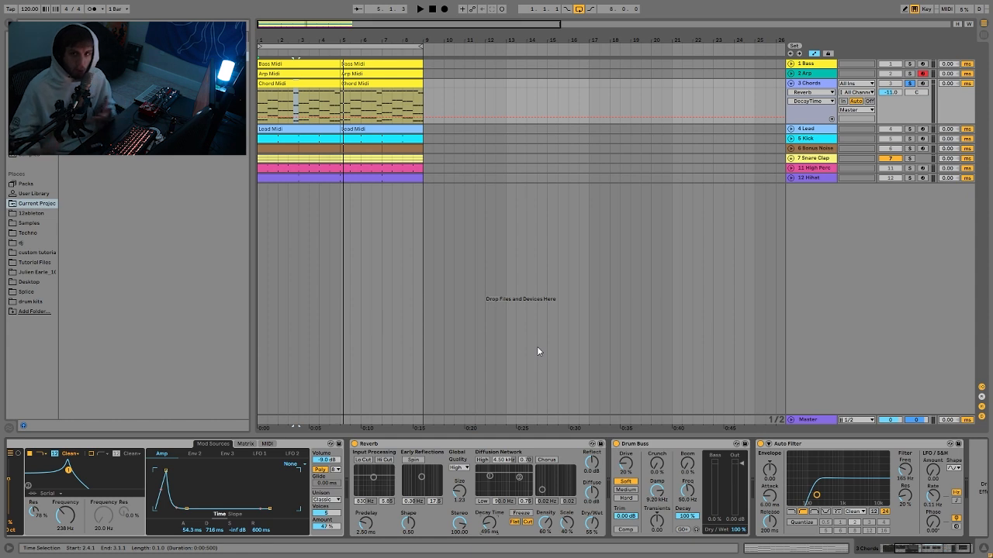
Select the Drum Buss effect on the Chords track and play back the chords through it.
click(640, 445)
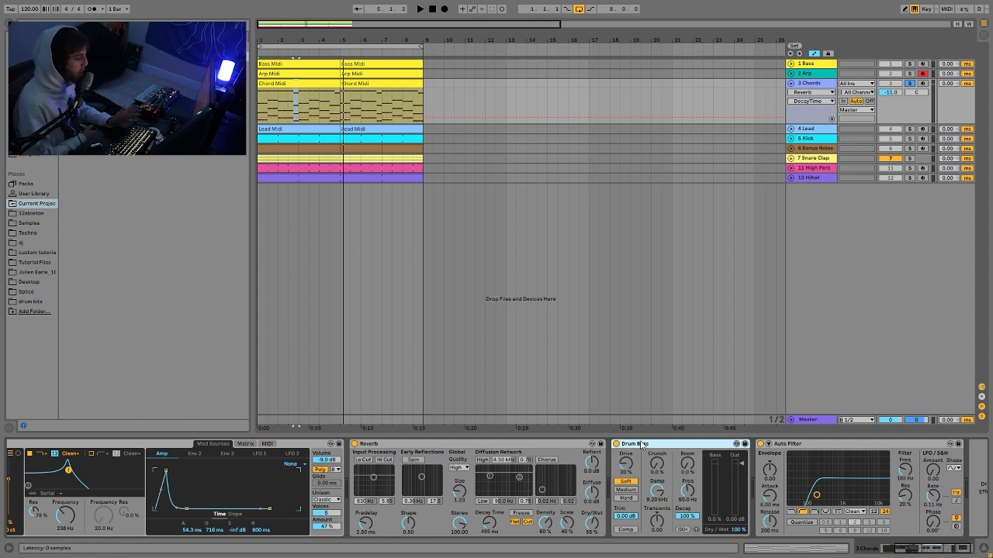
key(space)
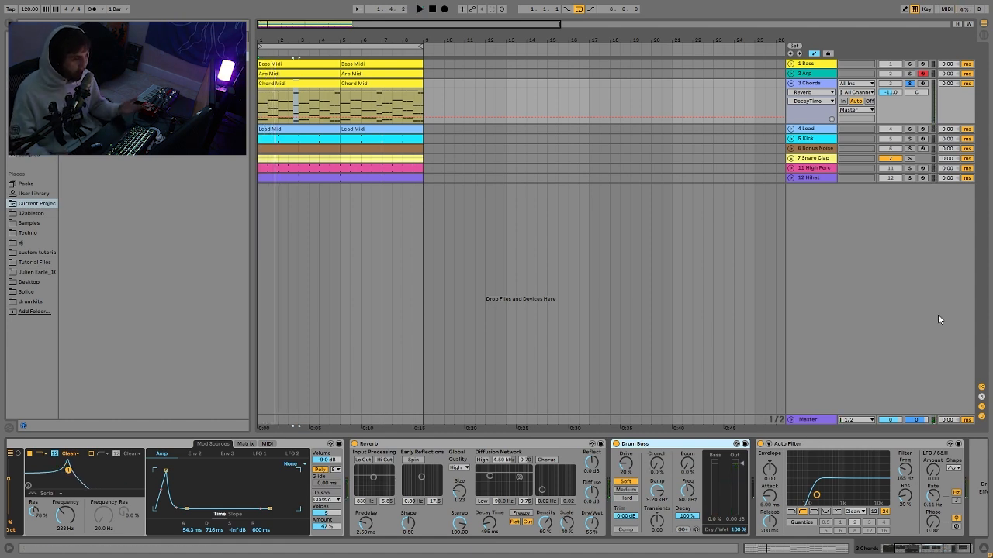
Solo and unfold the Lead track, and open its first Lead Midi clip during playback.
click(910, 129)
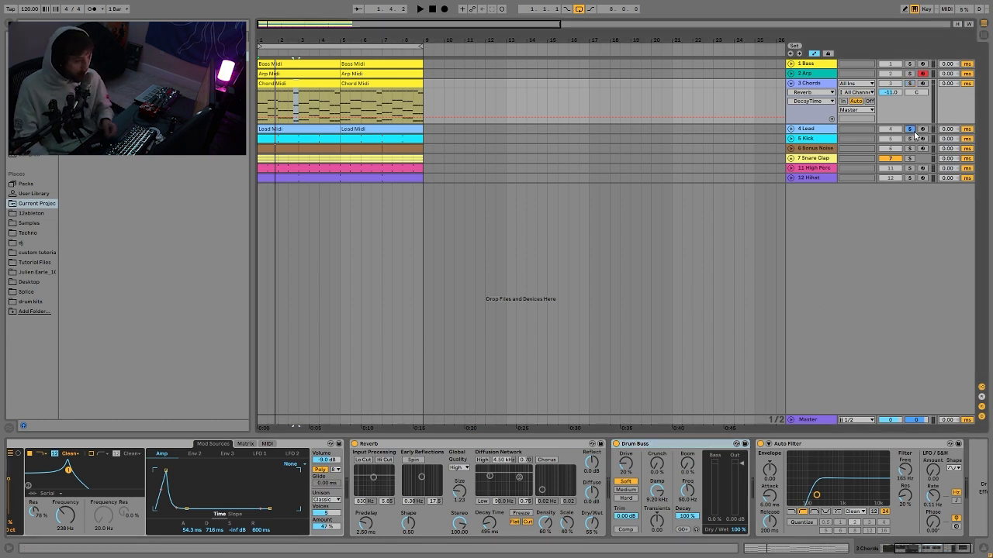
click(791, 130)
click(807, 131)
key(space)
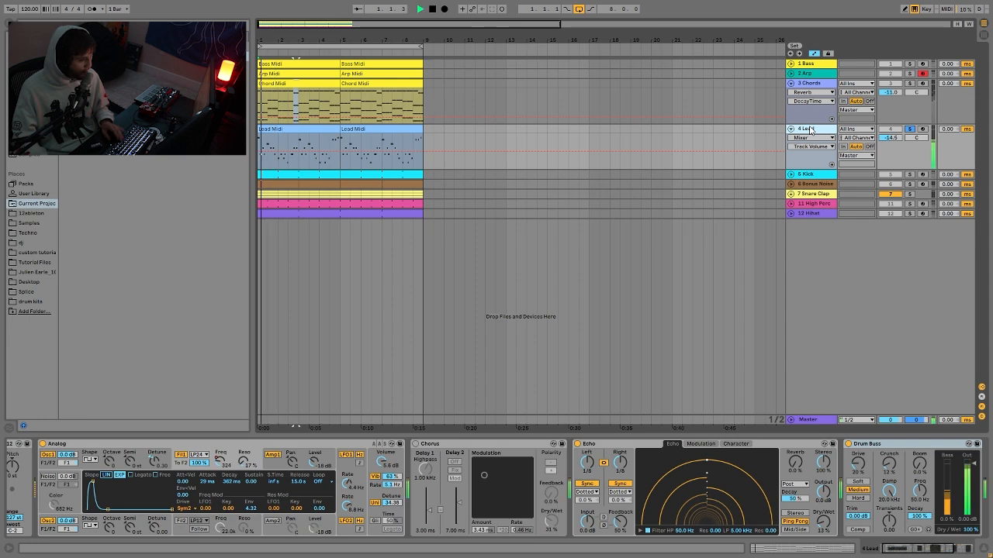
double_click(326, 147)
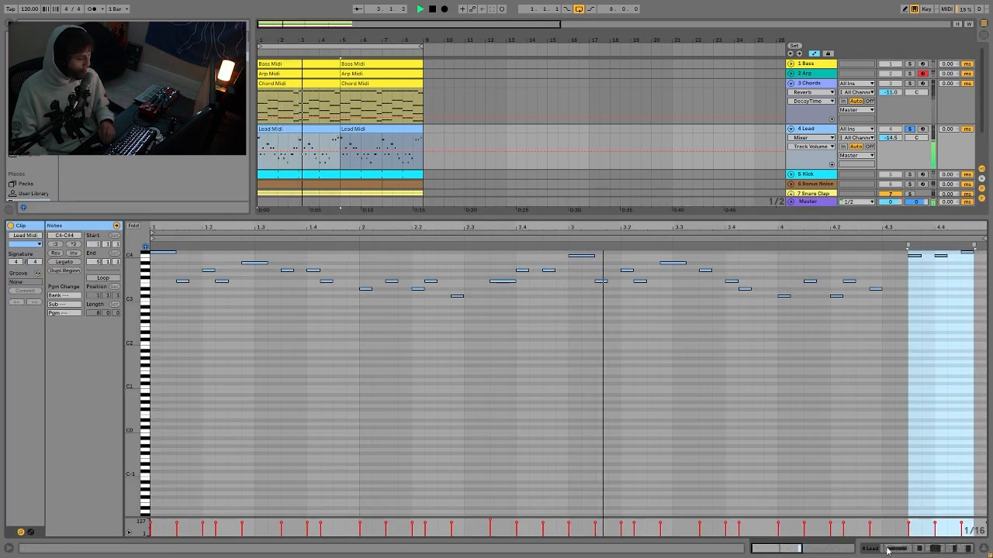
Delete the Chorus effect between Analog and Echo on the Lead track and return to the clip's notes.
key(shift+Tab)
click(502, 443)
key(Delete)
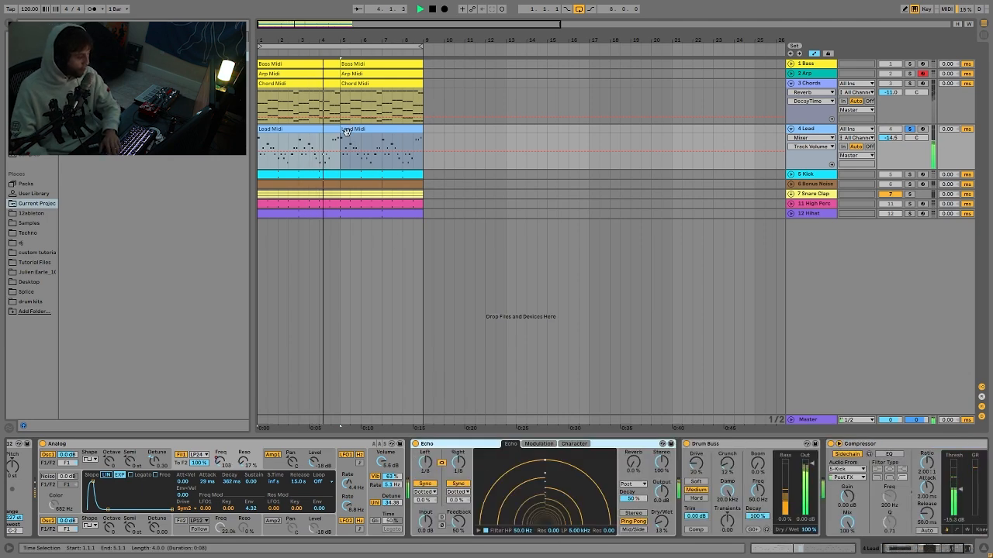
key(shift+Tab)
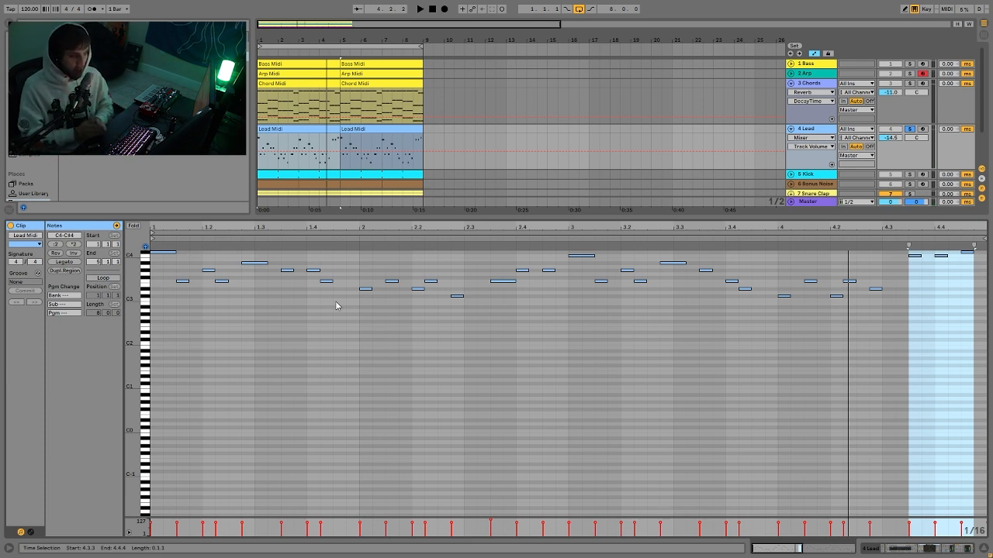
Display the Analog F1 Freq automation in the Lead track's lane while playing back the lead.
key(space)
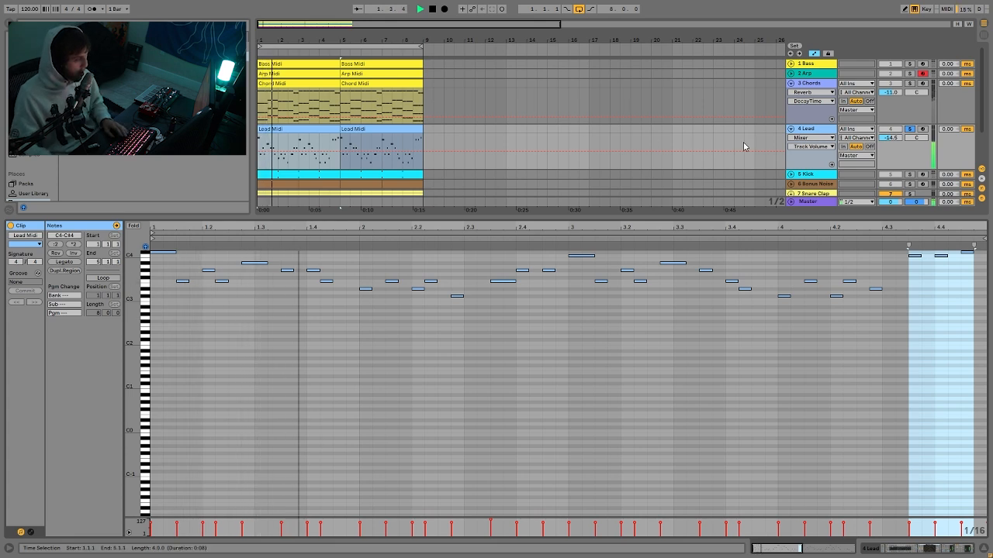
click(813, 138)
click(807, 164)
click(811, 147)
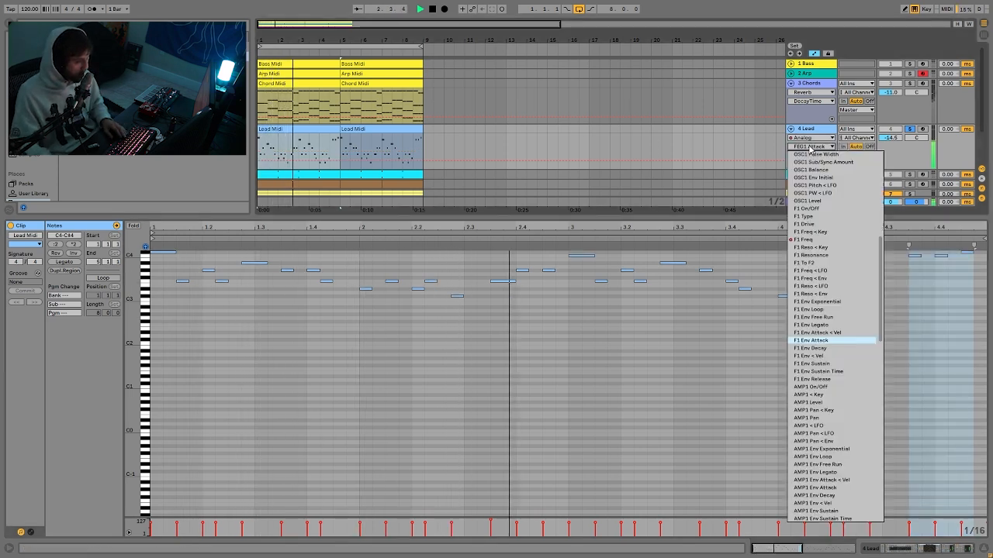
click(806, 240)
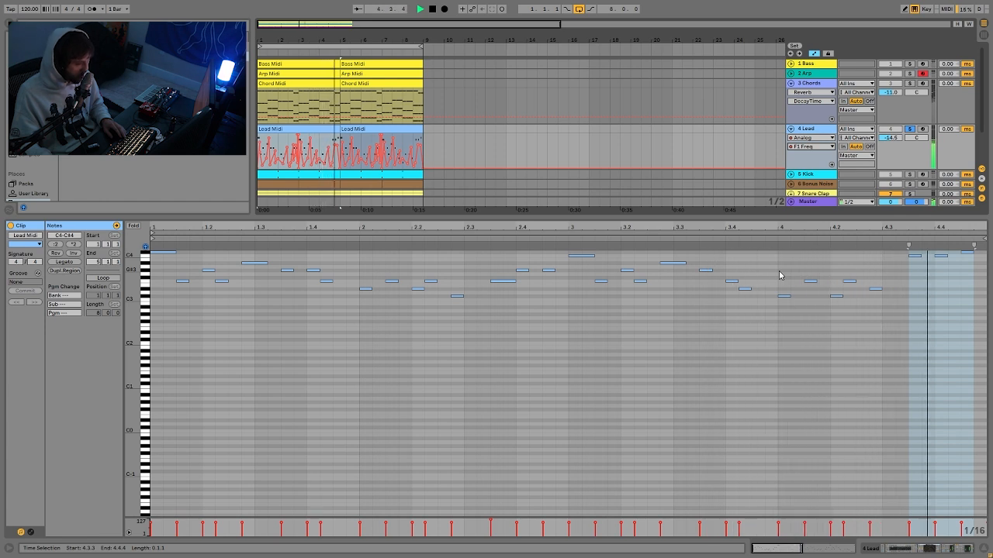
key(space)
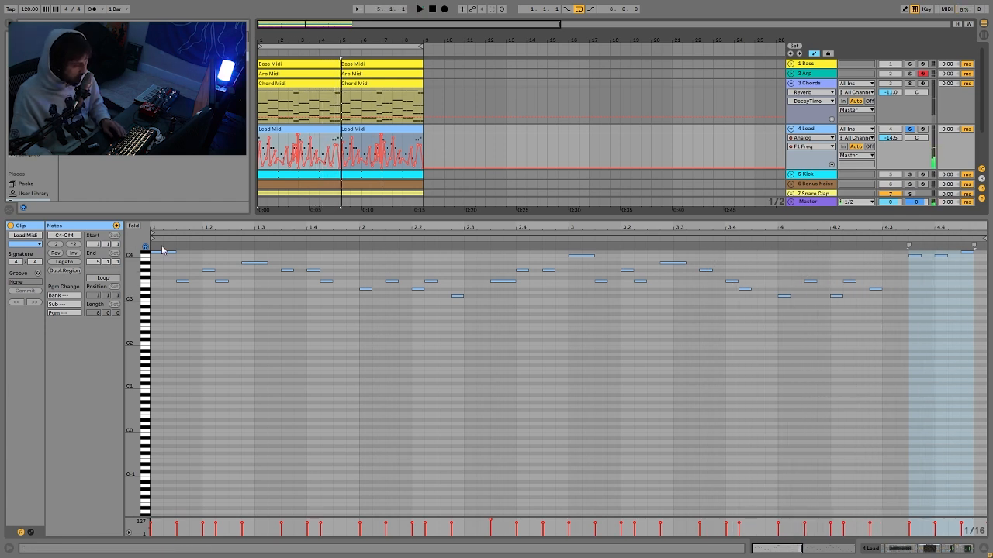
Audition the lead melody and select the low D#3 and C#3 notes in bar 2 to examine them.
scroll(178, 297, up, 3)
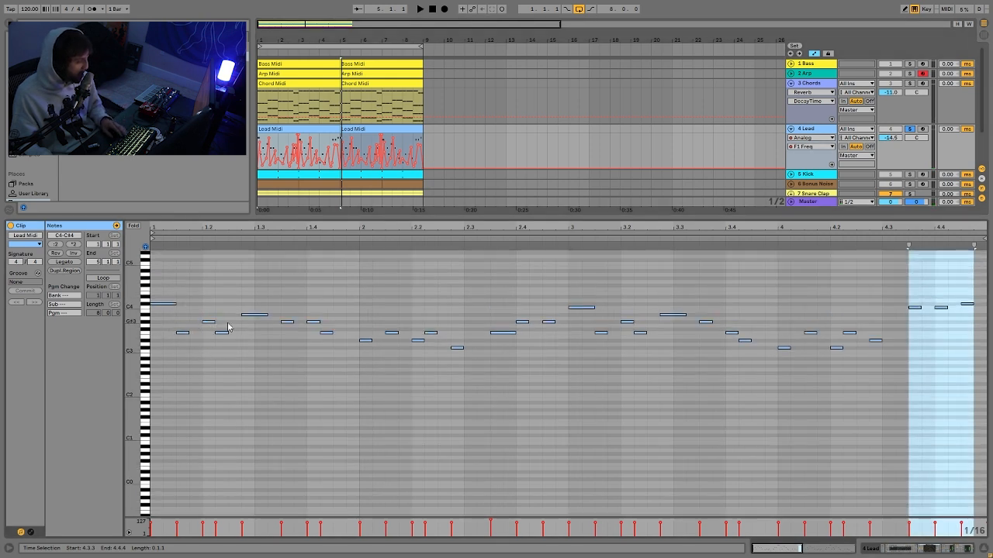
key(space)
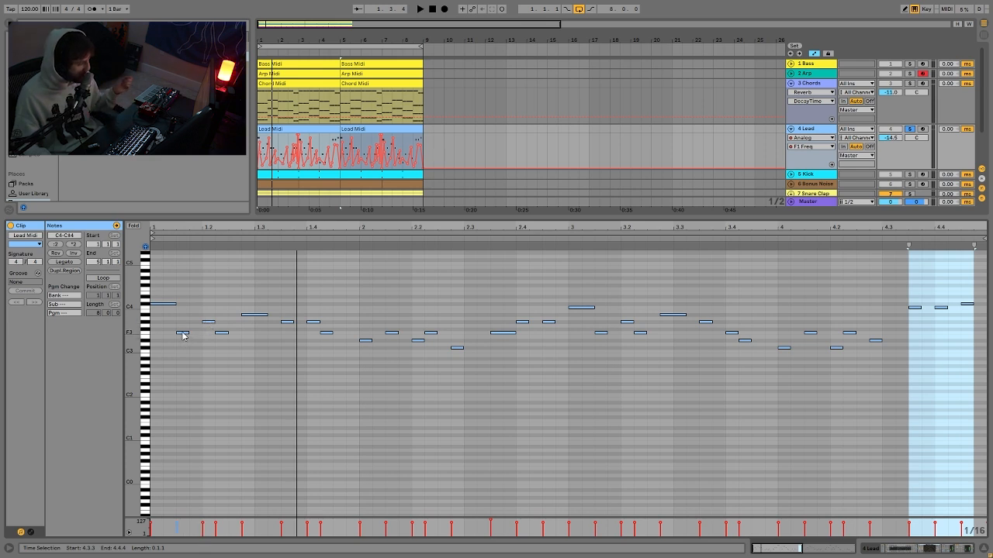
key(space)
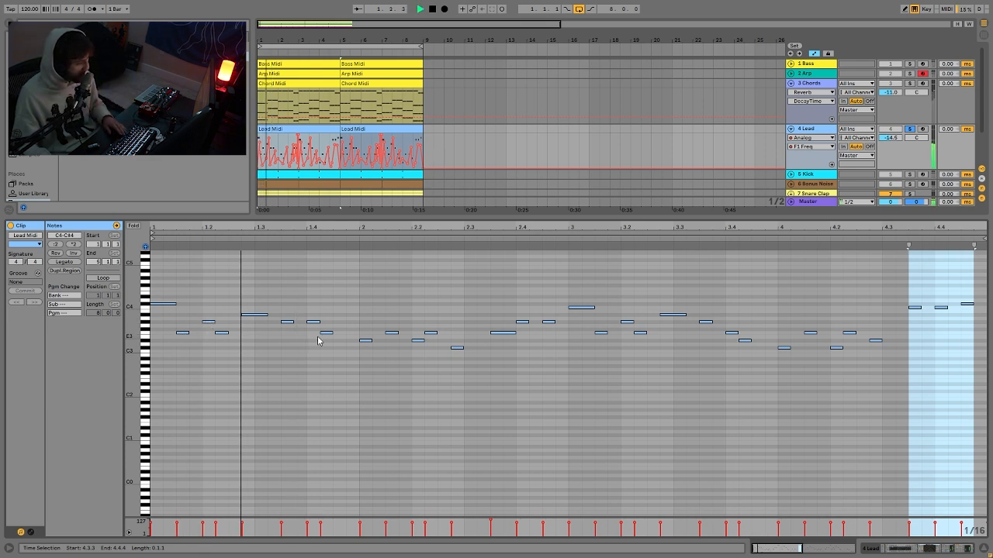
key(space)
click(364, 340)
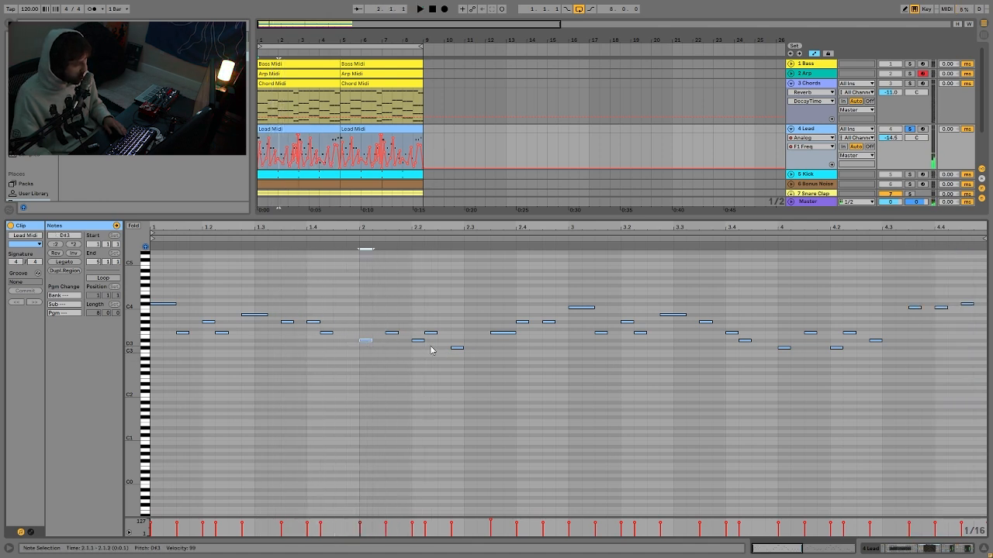
click(464, 355)
click(458, 348)
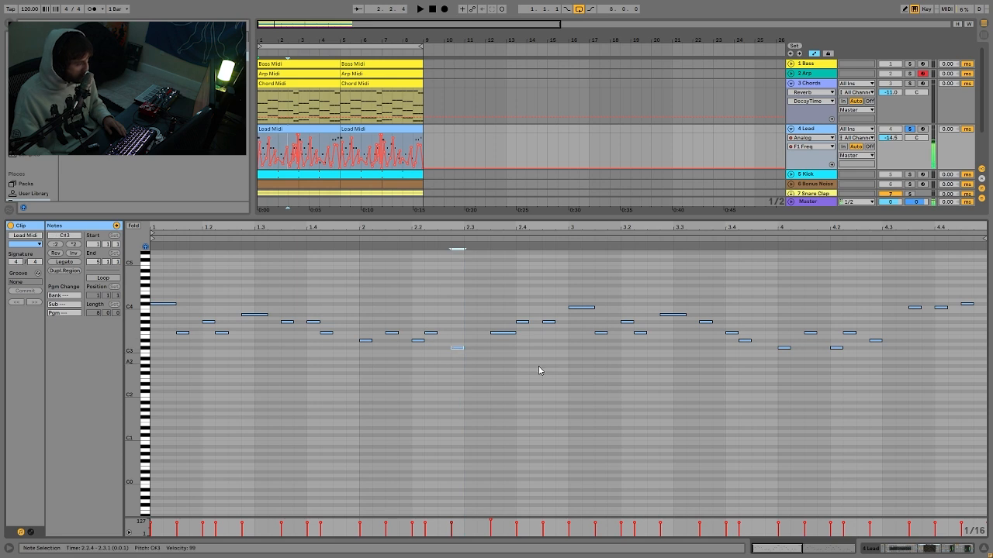
key(space)
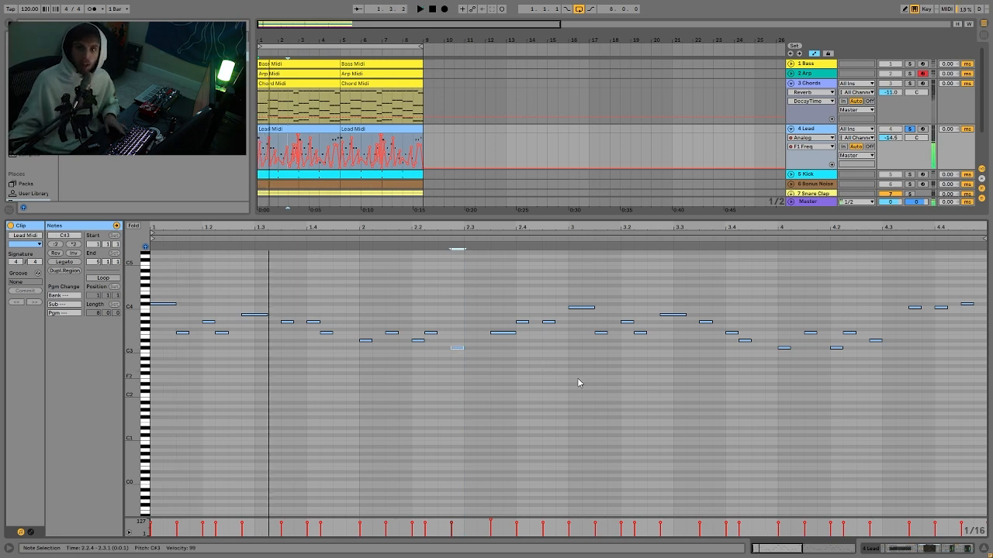
click(457, 348)
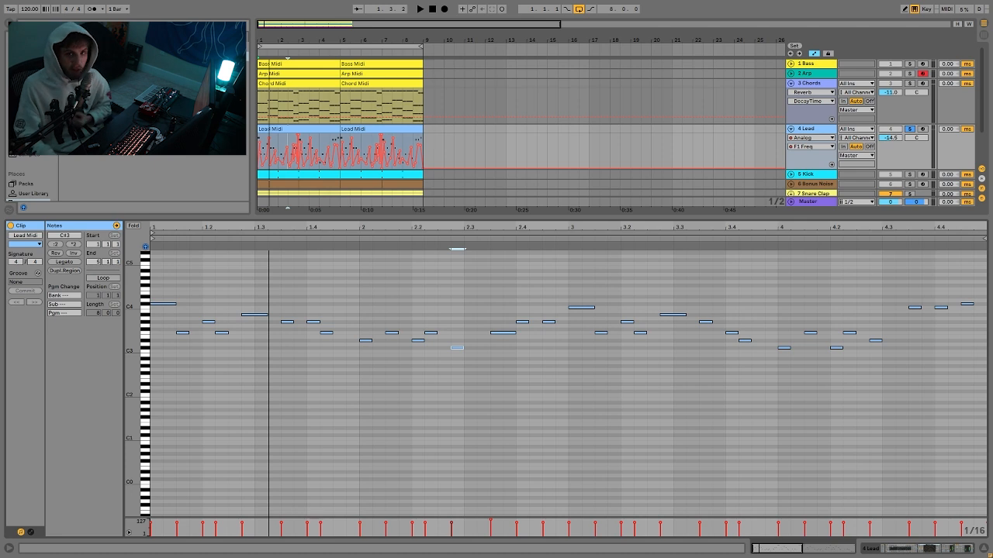
Select the short F3 and G#3 note groups on either side of beat 1.3 in the lead clip to examine them.
click(819, 129)
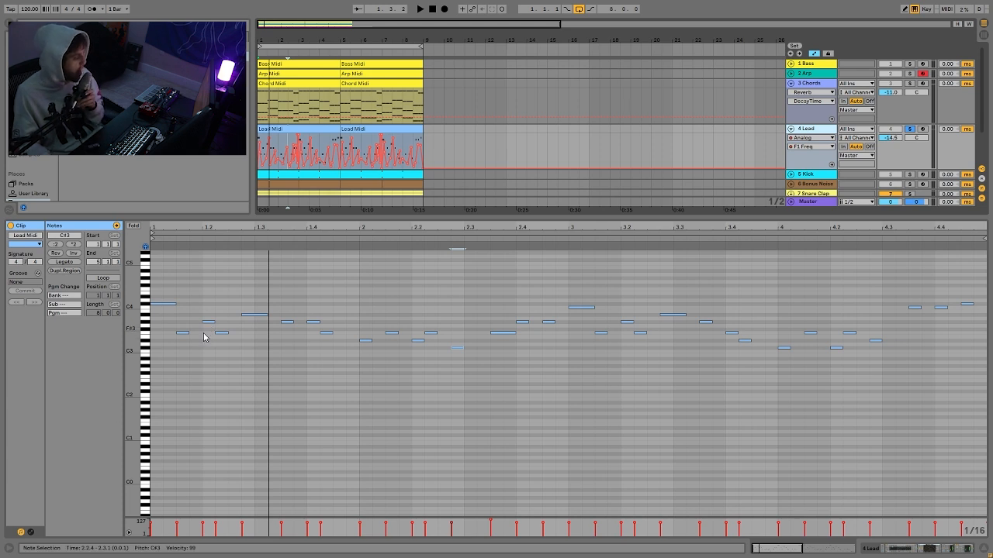
drag(184, 337, 221, 295)
drag(284, 313, 335, 346)
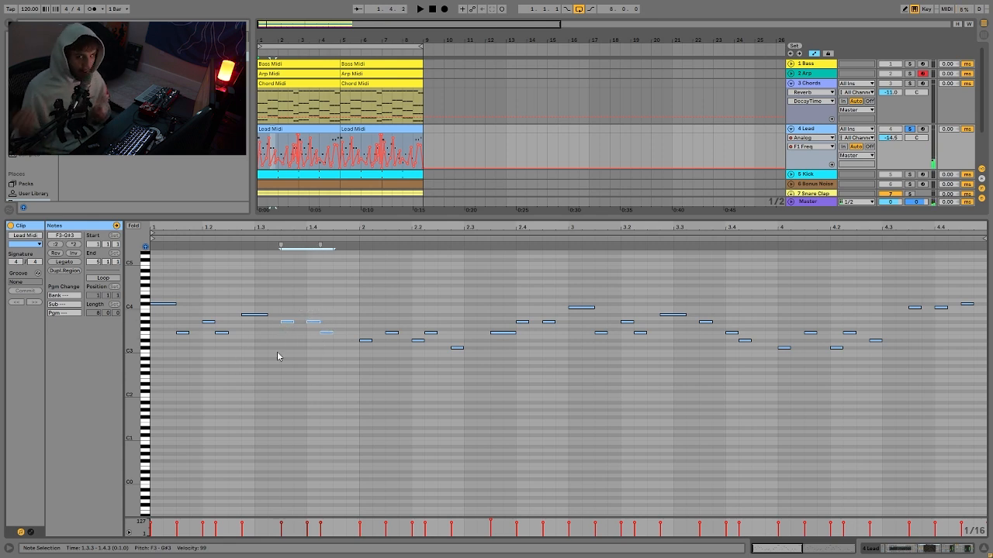
Raise the short F3 note just before beat 1.3 to A#3, the pitch of the longer note that follows.
drag(217, 333, 223, 314)
double_click(235, 288)
key(Down)
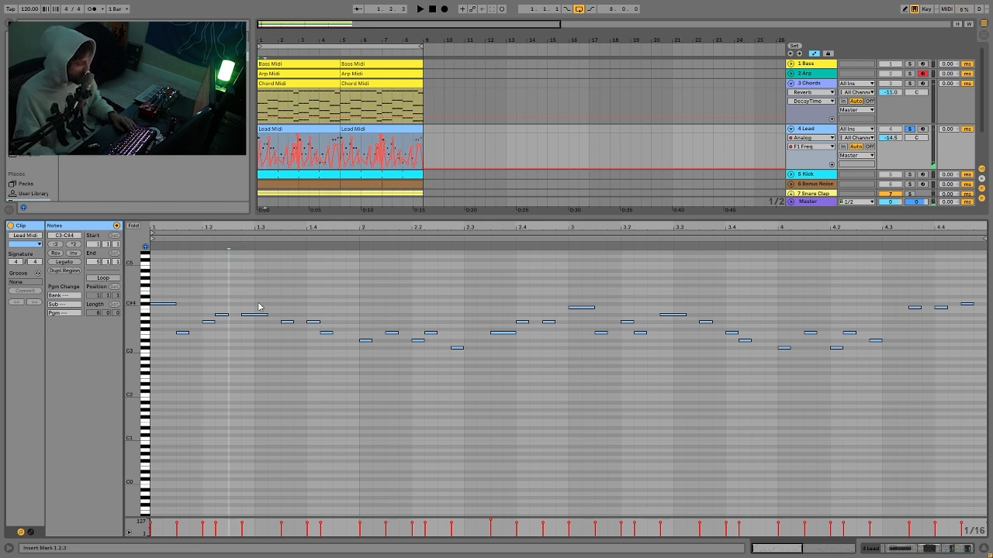
Return the short lead note just before beat 1.3 to F3 and play back the lead melody from the start.
key(shift+Tab)
key(shift+Tab)
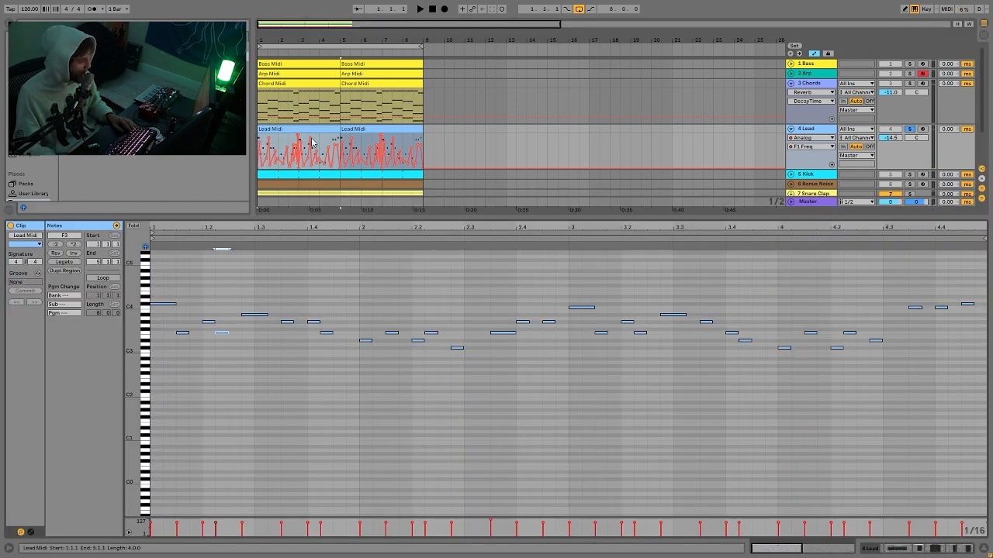
key(space)
key(space)
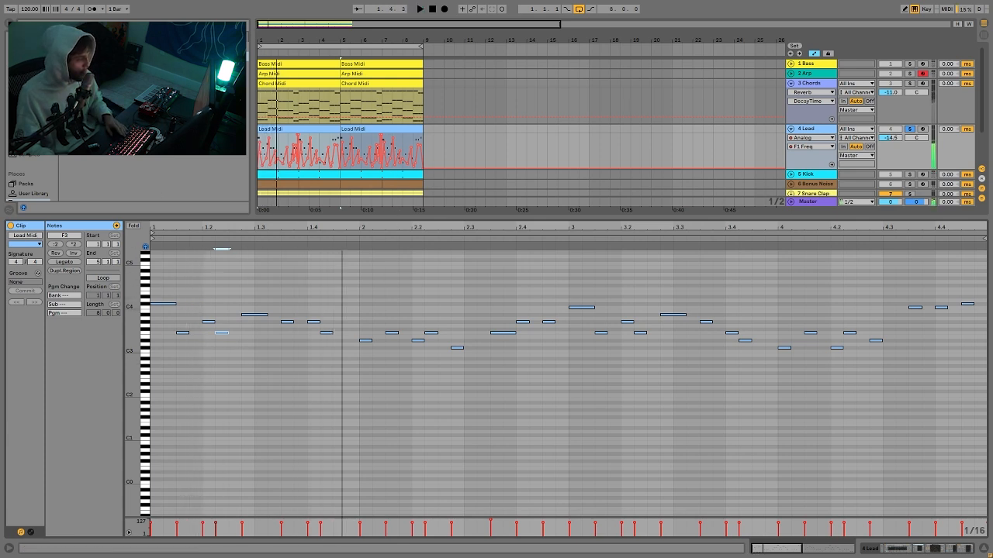
Select the long C#4 and A#3 notes in bar 1 of the lead clip and audition them against the F1 Freq automation.
drag(262, 39, 262, 107)
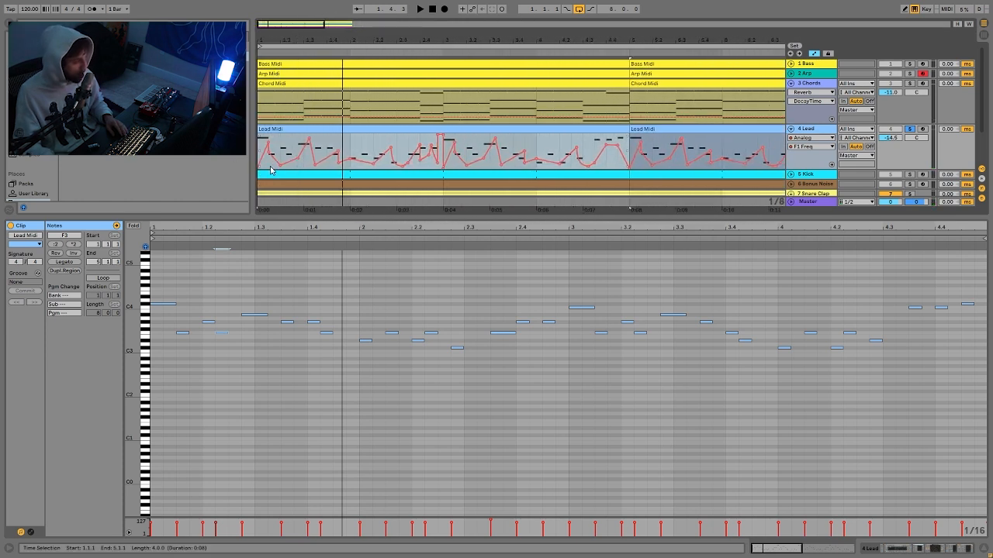
key(space)
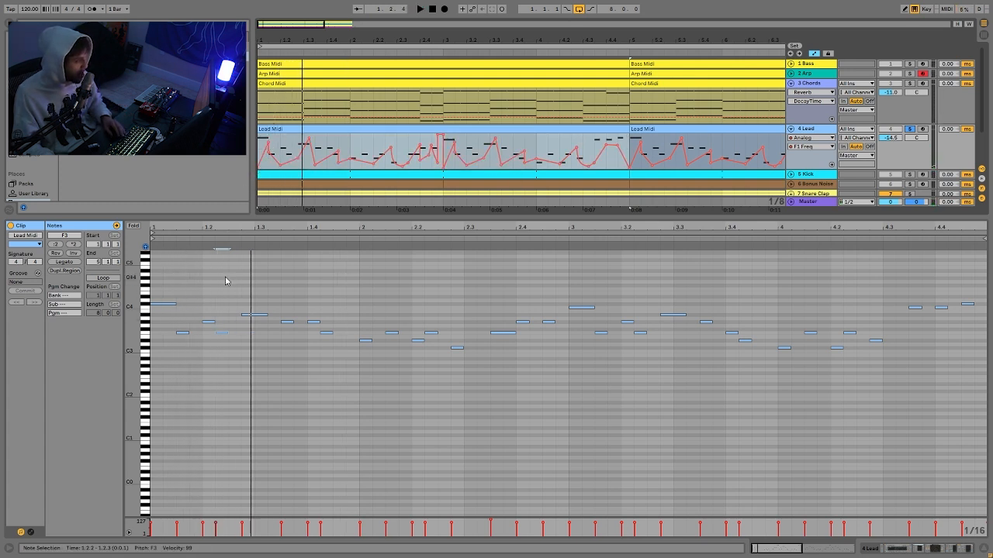
click(255, 314)
shift+click(165, 303)
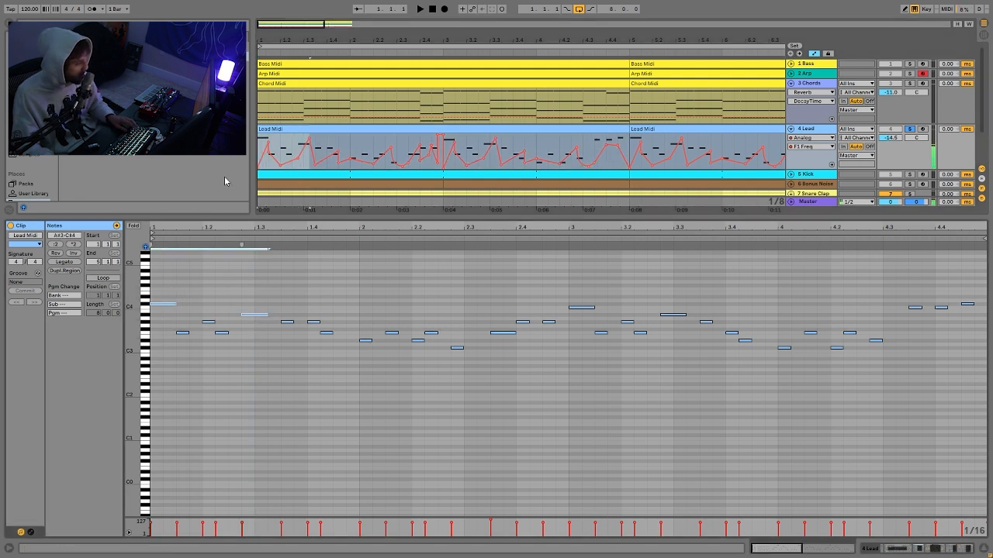
key(space)
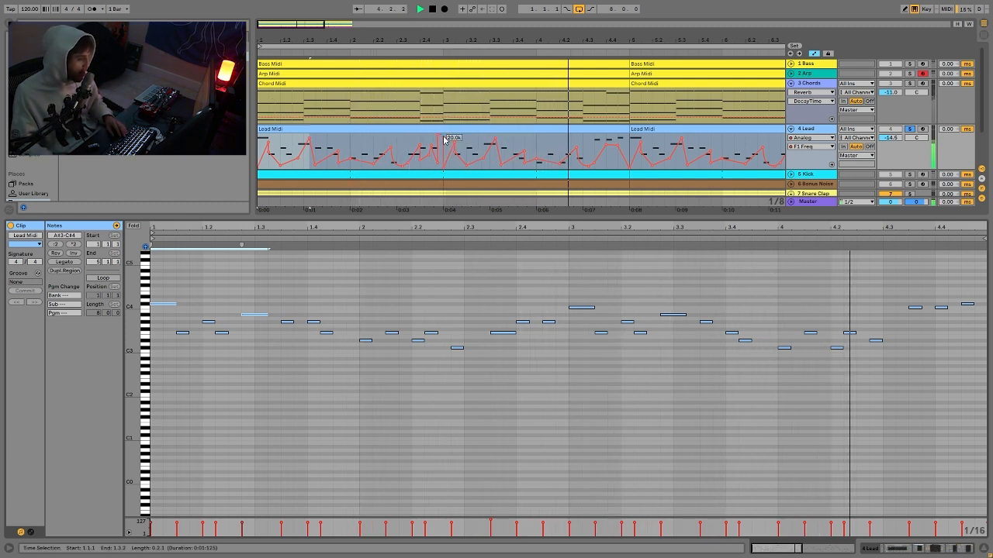
key(space)
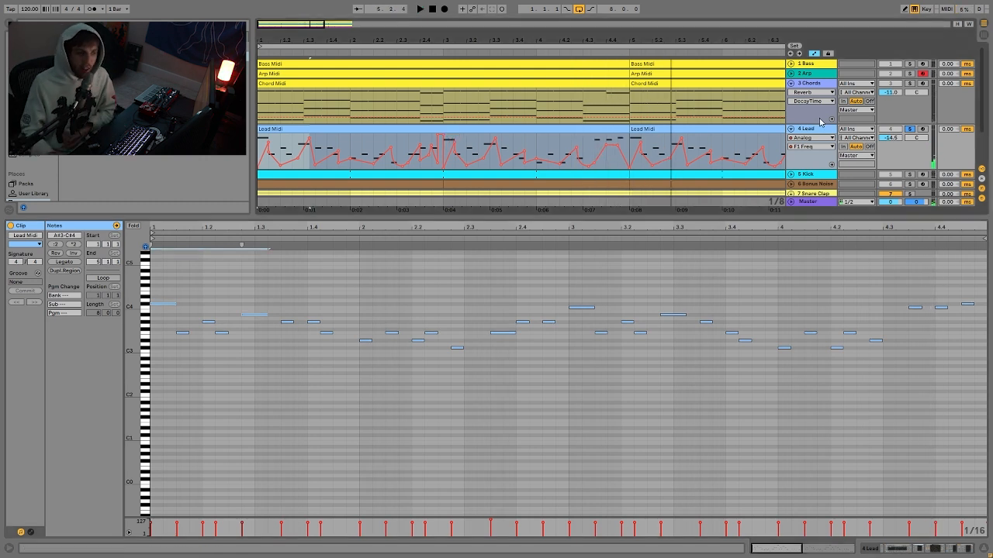
Display the Lead track's devices, override Analog's filter 1 frequency by hand, re-enable its automation and audition the mix.
double_click(827, 132)
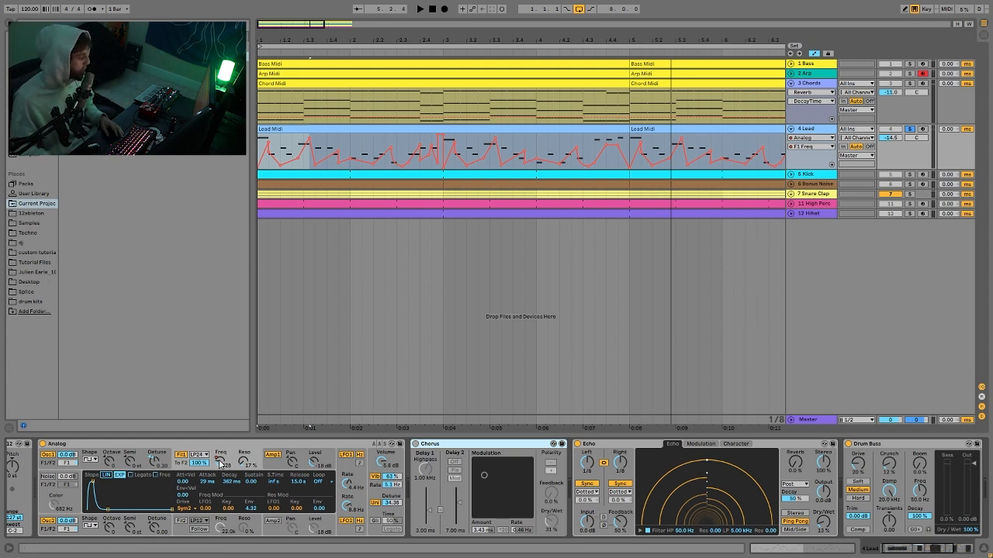
drag(220, 464, 221, 456)
key(space)
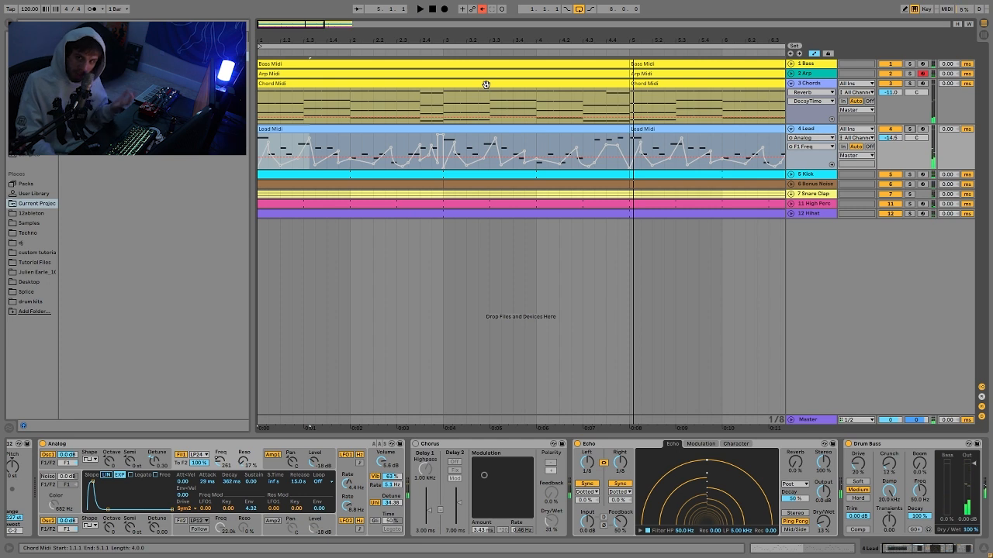
click(483, 10)
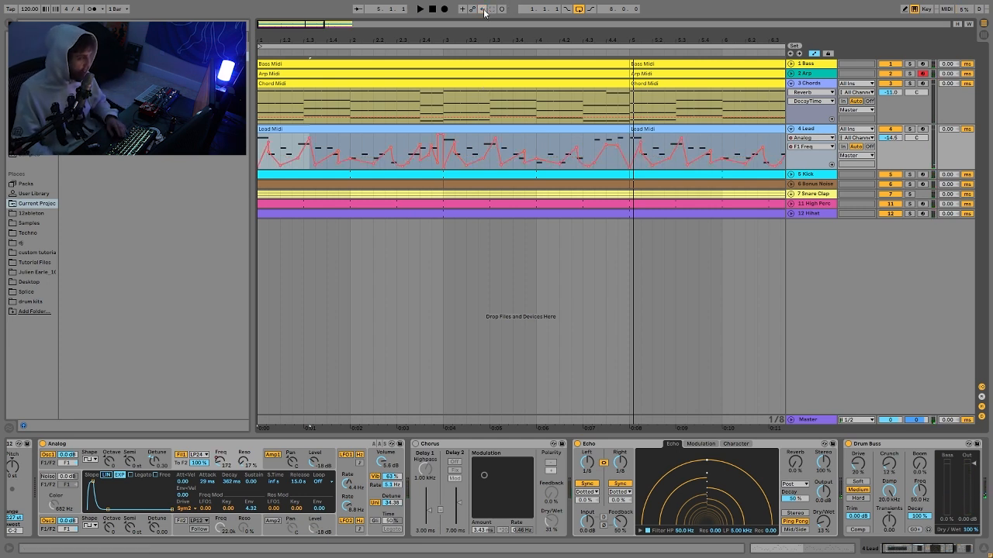
key(space)
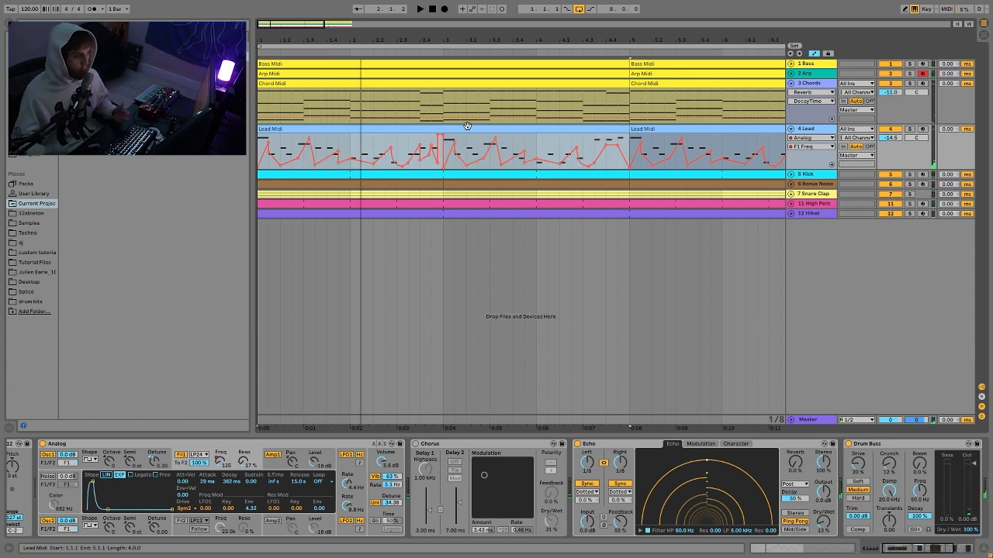
Solo the Lead track and examine Analog's oscillator 1 and 2 settings, including their semitone controls, during playback.
click(911, 129)
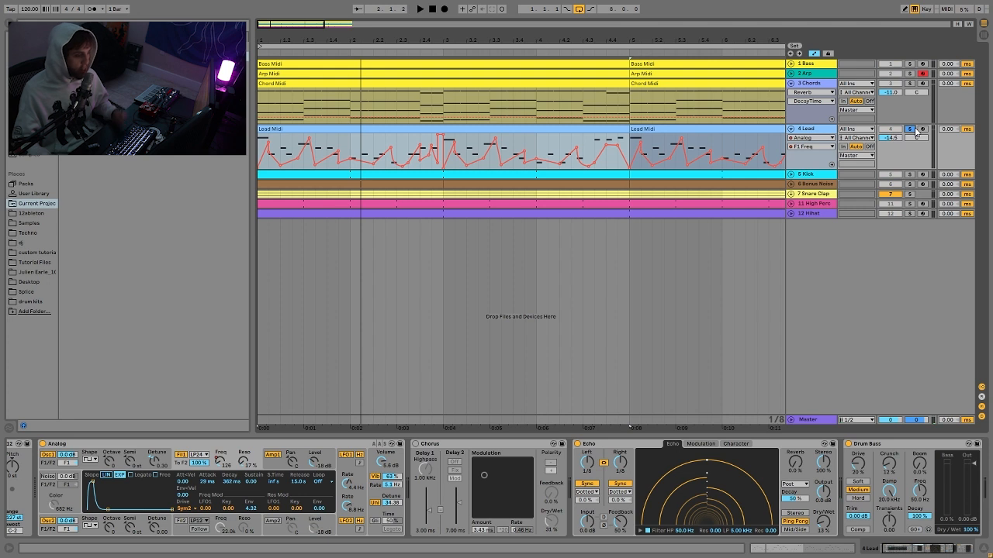
key(space)
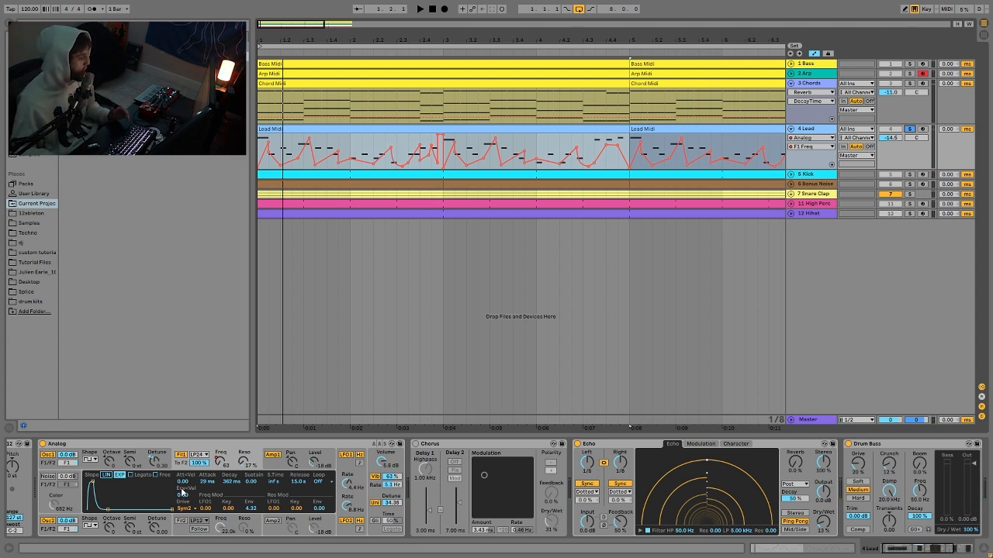
click(103, 501)
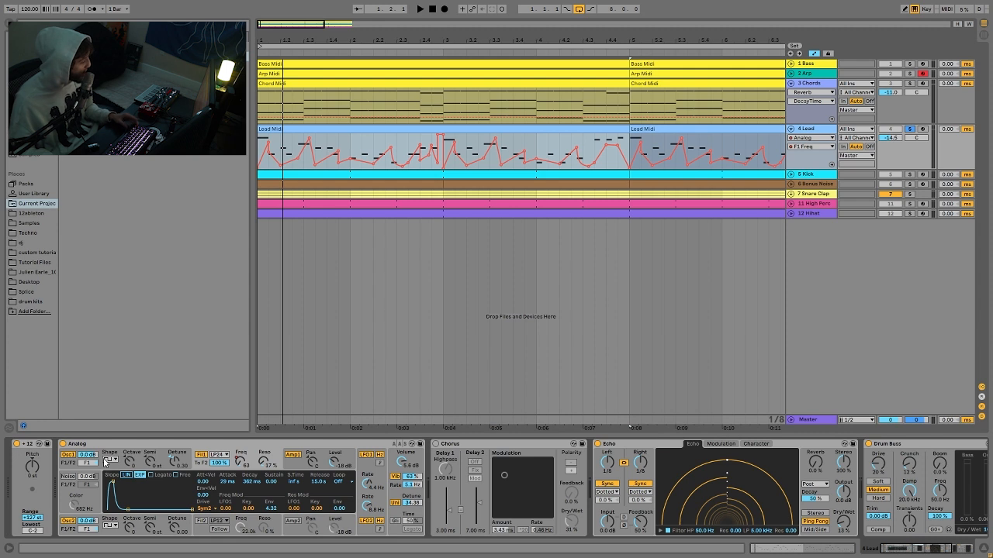
click(107, 459)
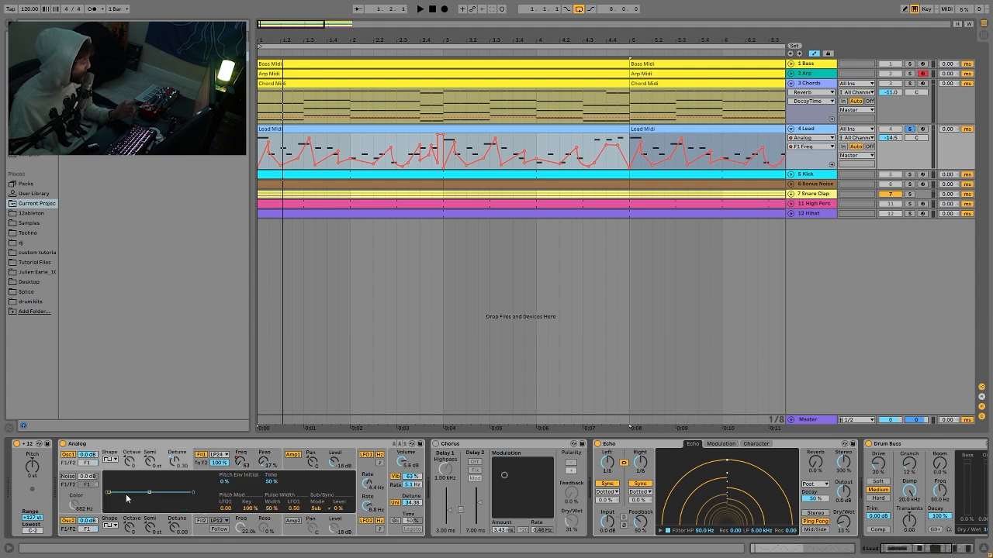
click(162, 523)
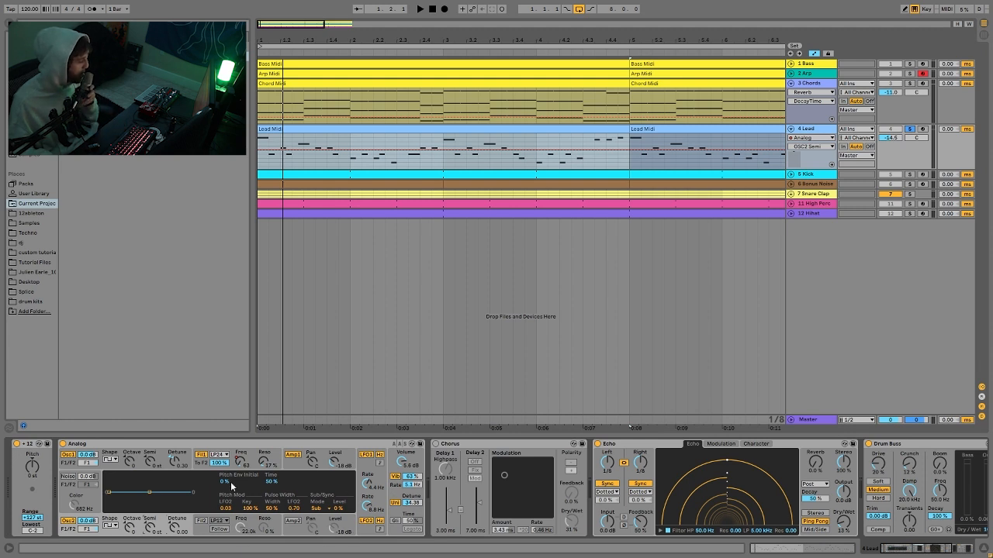
click(160, 451)
key(space)
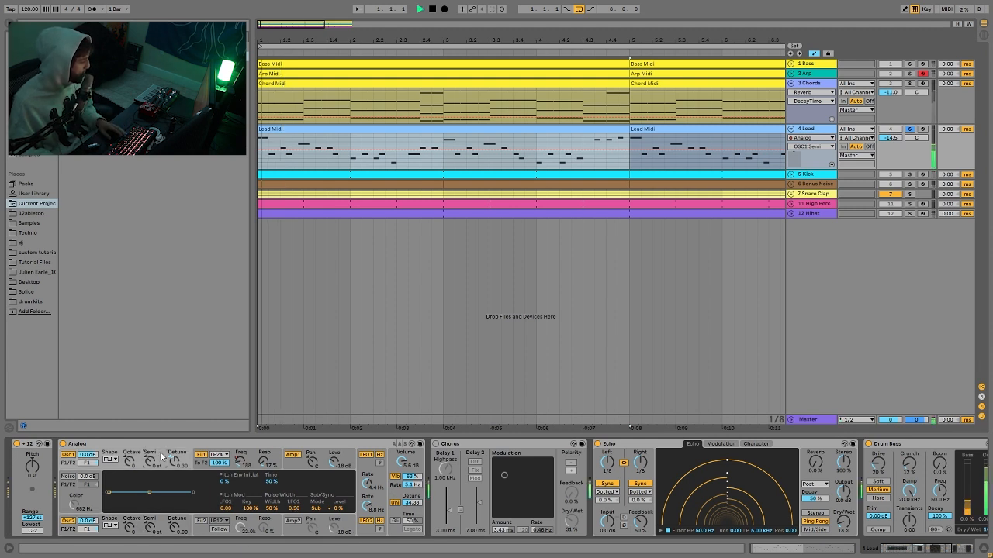
Display Analog's filter 1 envelope settings and audition the soloed lead sound.
click(204, 463)
key(space)
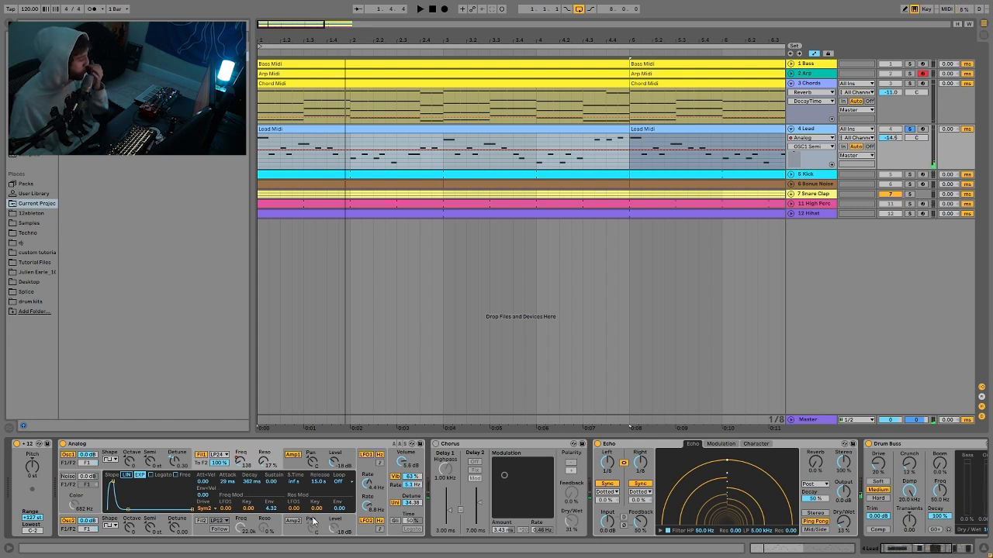
key(space)
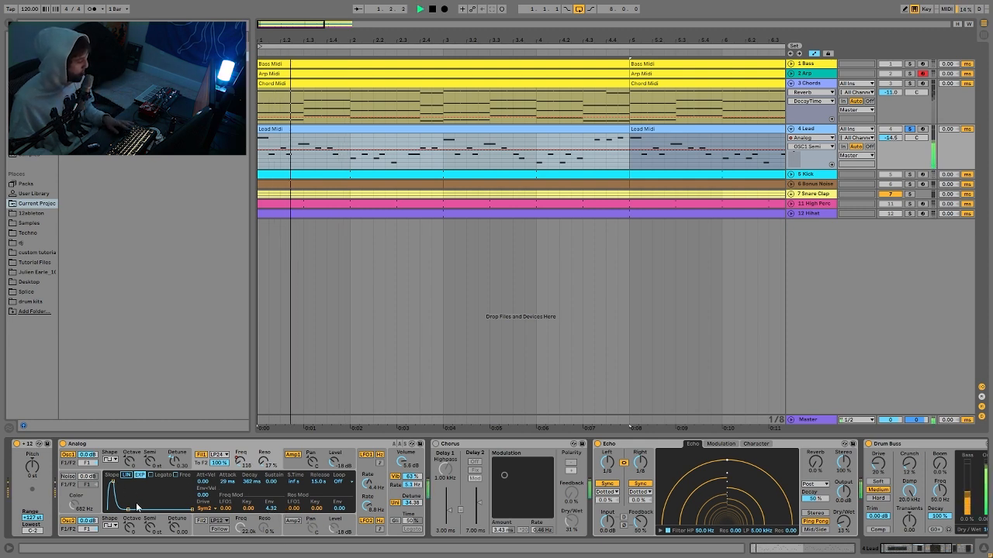
Delete the Chorus effect from the Lead track's device chain and stop playback.
click(477, 445)
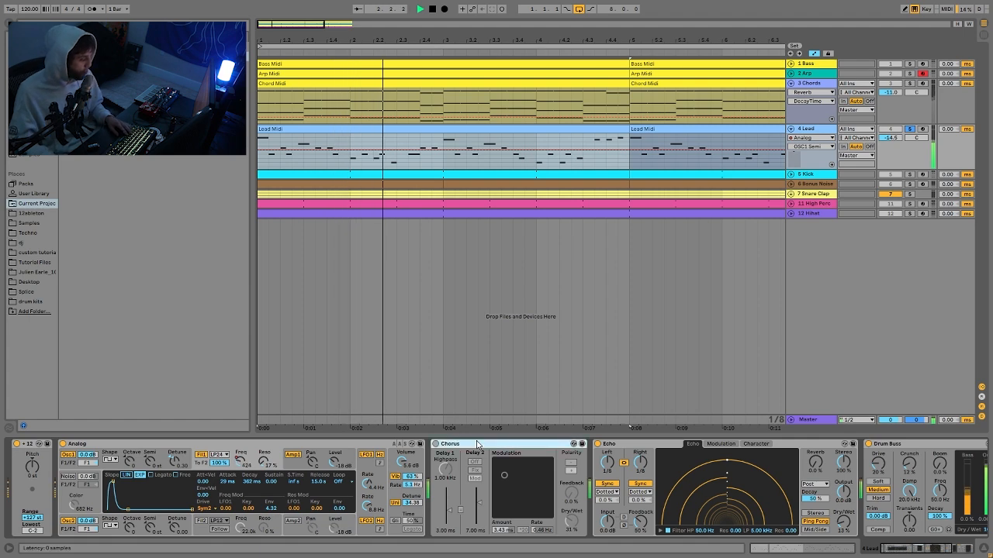
key(Delete)
key(space)
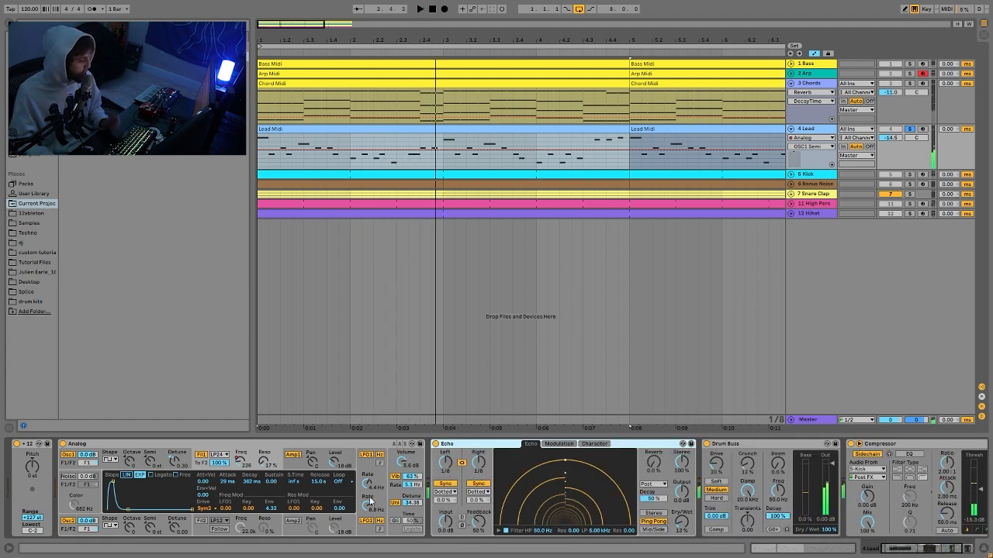
Examine the Echo, Drum Buss and sidechained Compressor on the Lead track and play back the lead through them.
scroll(474, 487, right, 3)
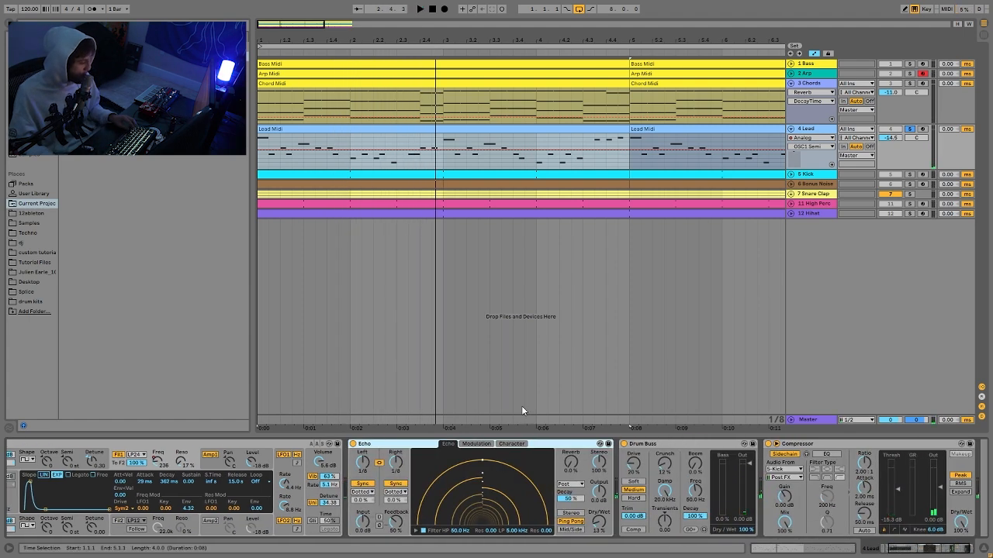
scroll(618, 492, right, 2)
key(space)
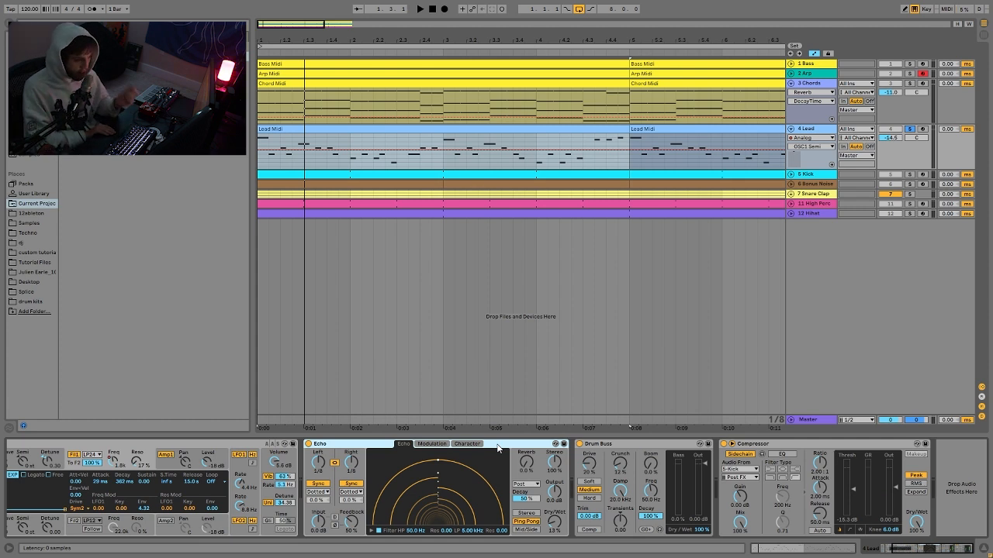
Solo Bass, Arp and Chords together with the Lead for playback, then audition the Lead track alone.
click(909, 65)
key(space)
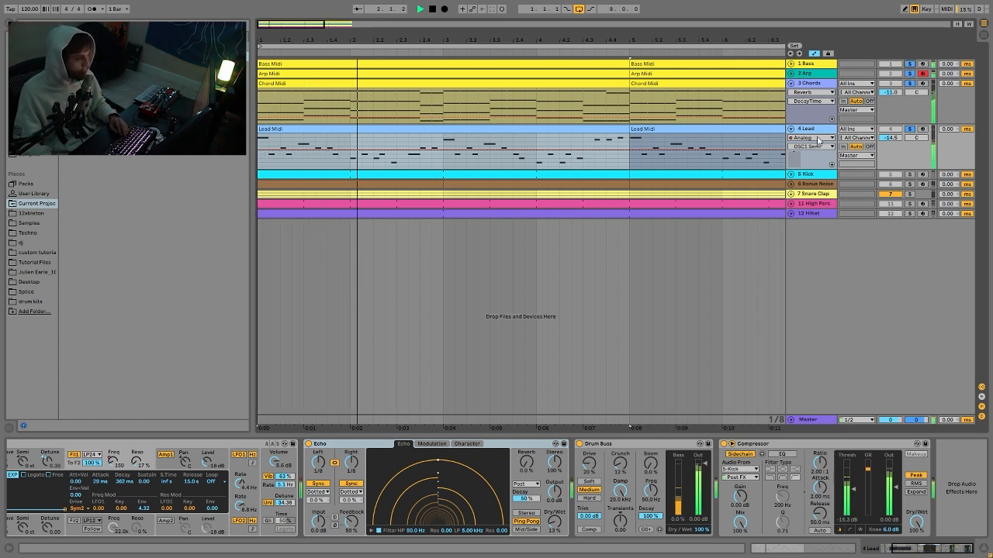
key(space)
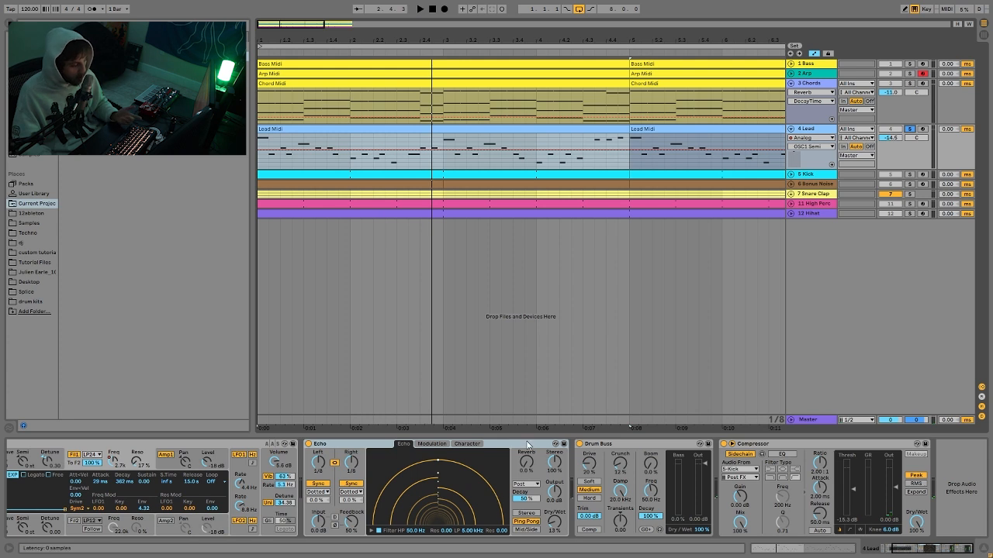
key(space)
key(space)
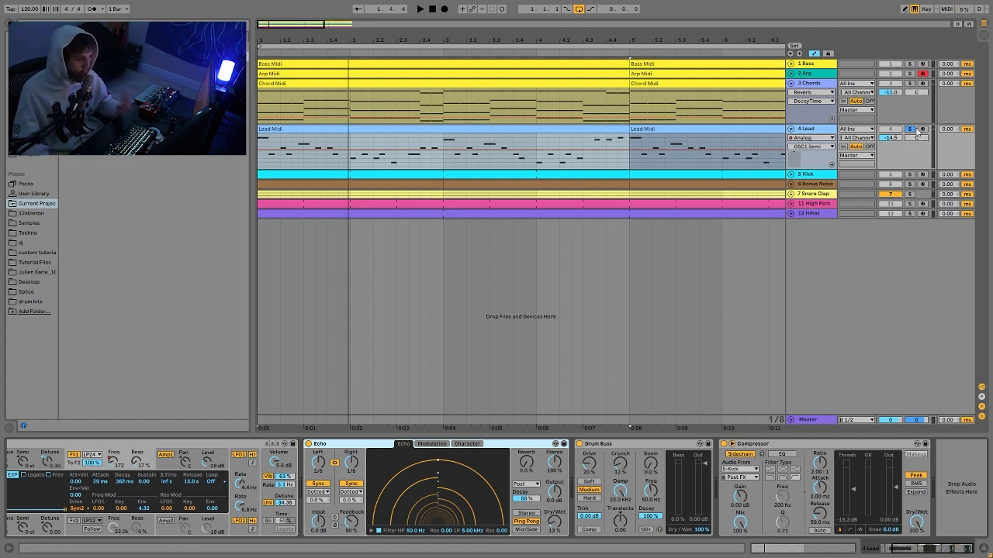
Unsolo the Lead track and audition the full mix repeatedly from the start of the loop.
key(space)
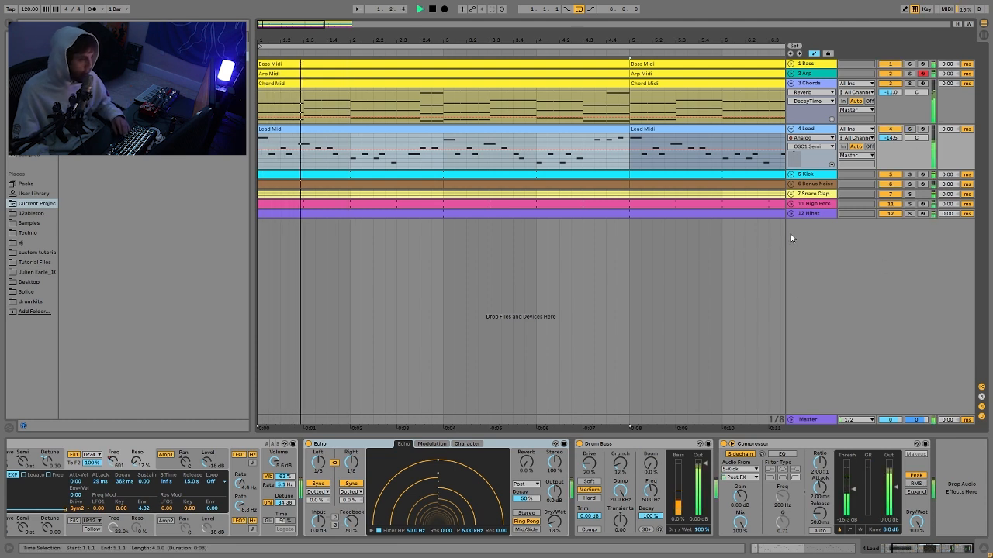
key(space)
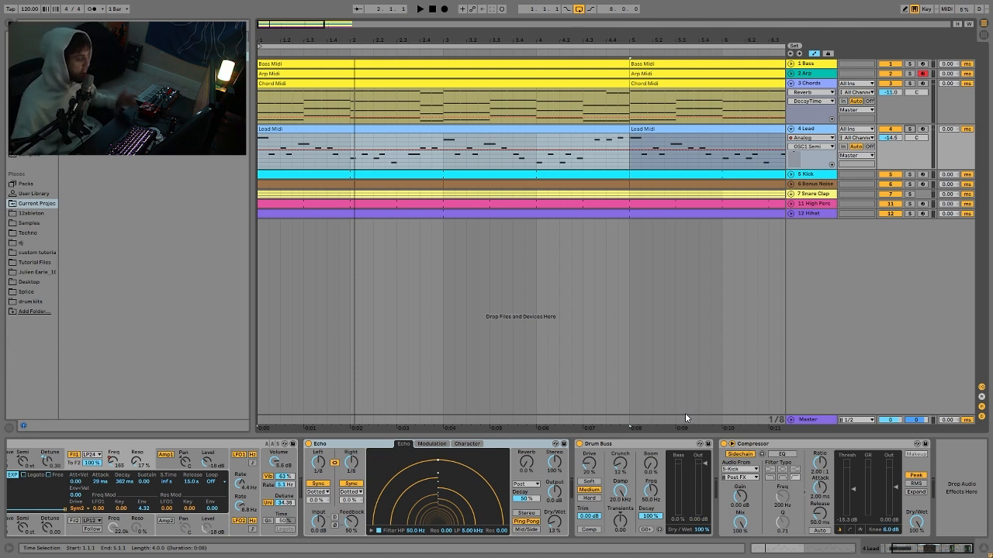
key(space)
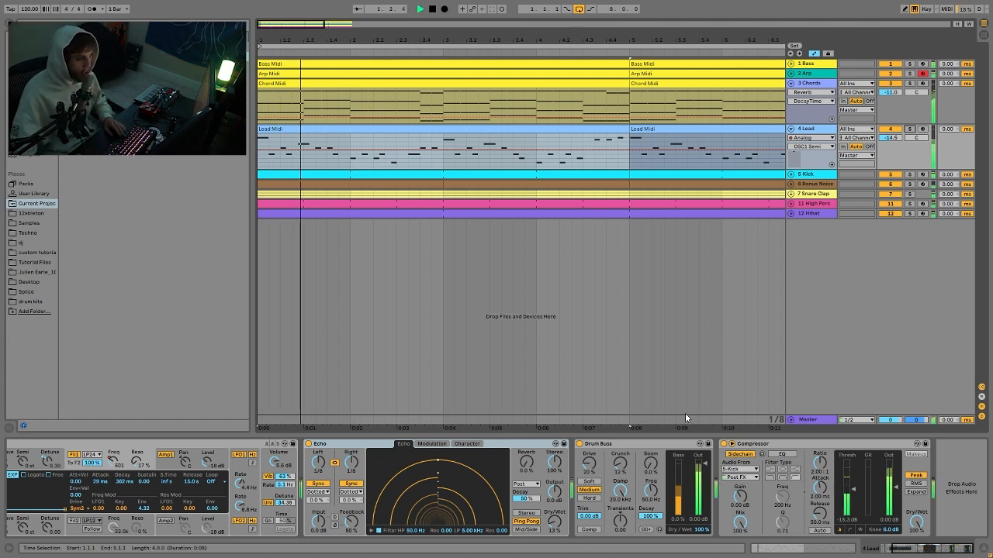
key(space)
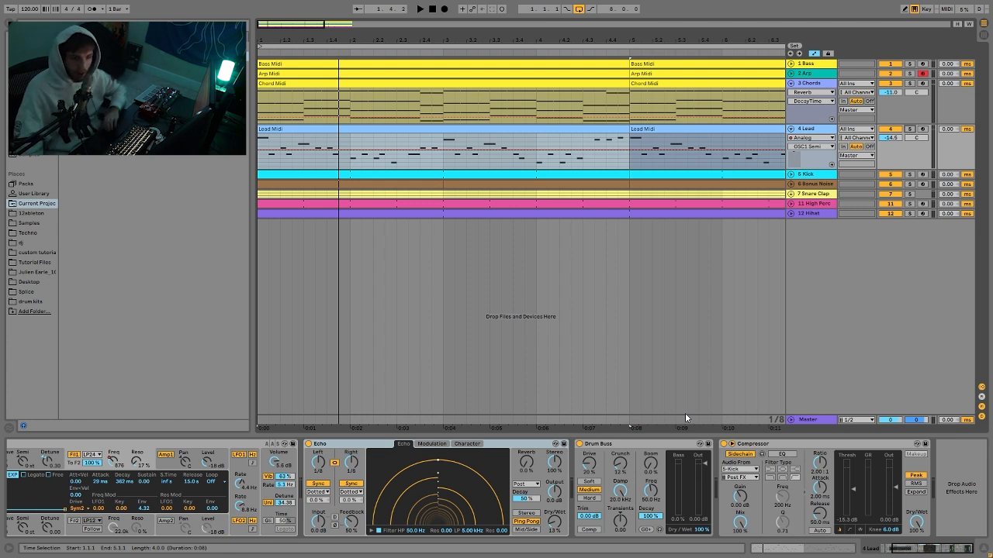
key(space)
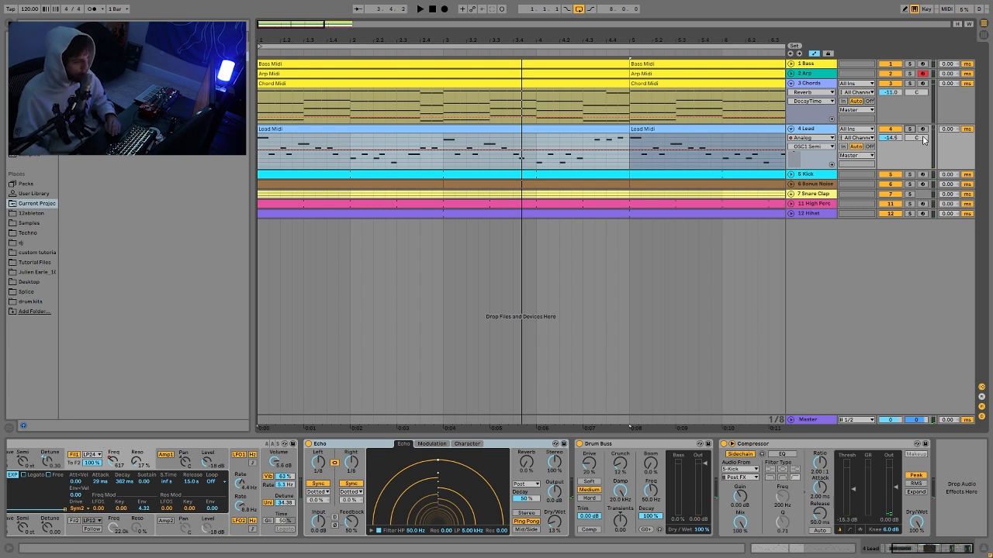
Solo and unfold the Kick track, and examine its sample and Tuner reading during playback.
click(910, 175)
key(space)
click(799, 174)
click(791, 175)
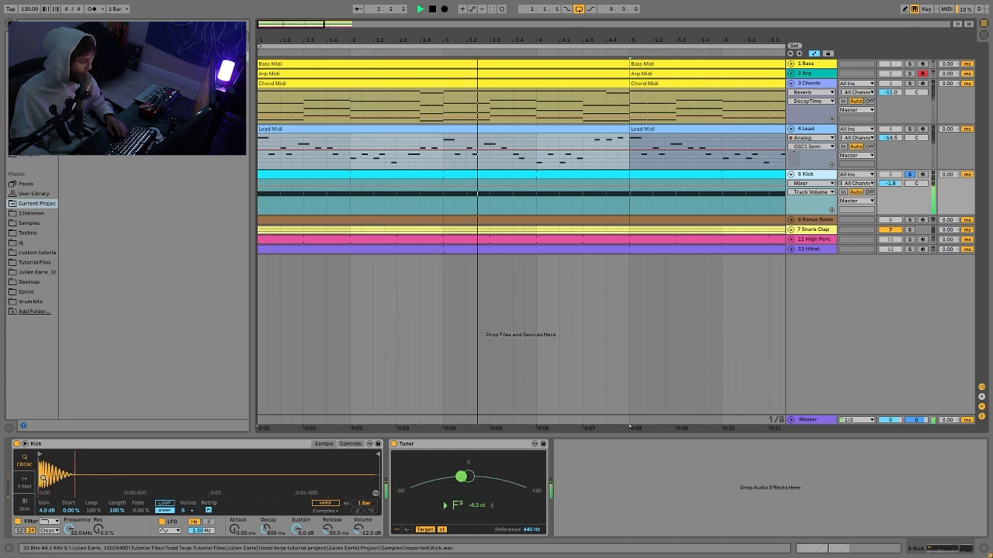
key(space)
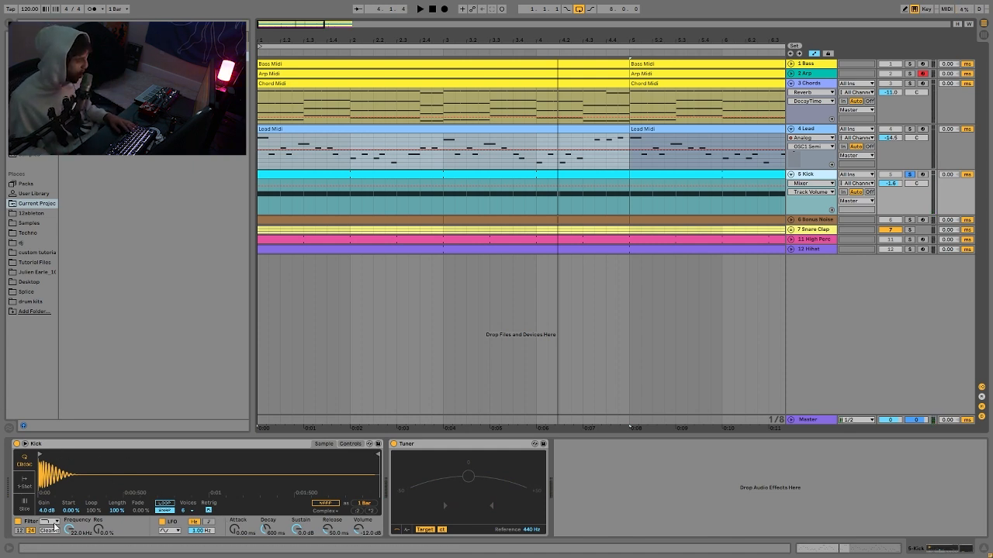
Add Melodic Techno Kick 2.wav from the Tutorial Files folder to a new audio track at the start of the arrangement.
click(31, 263)
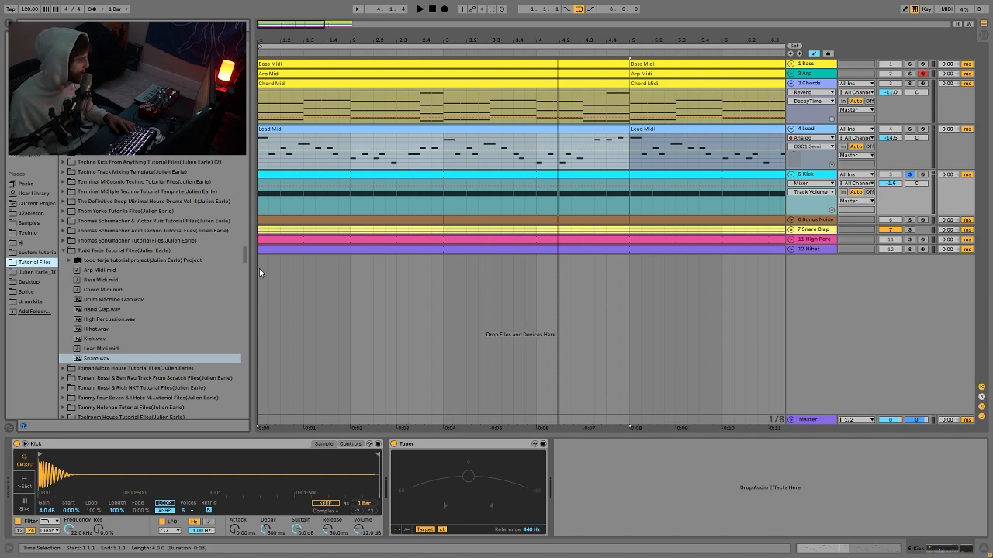
drag(242, 259, 240, 344)
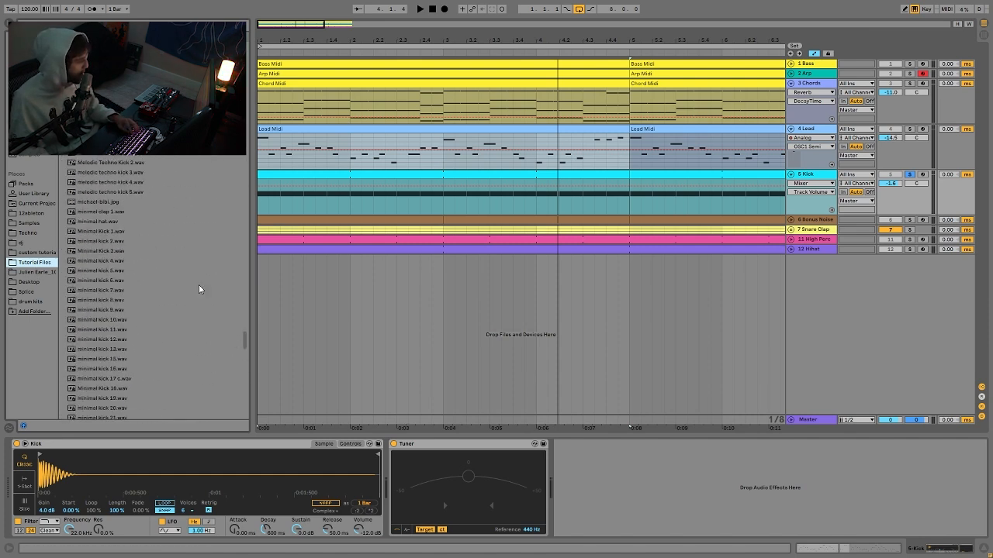
click(113, 162)
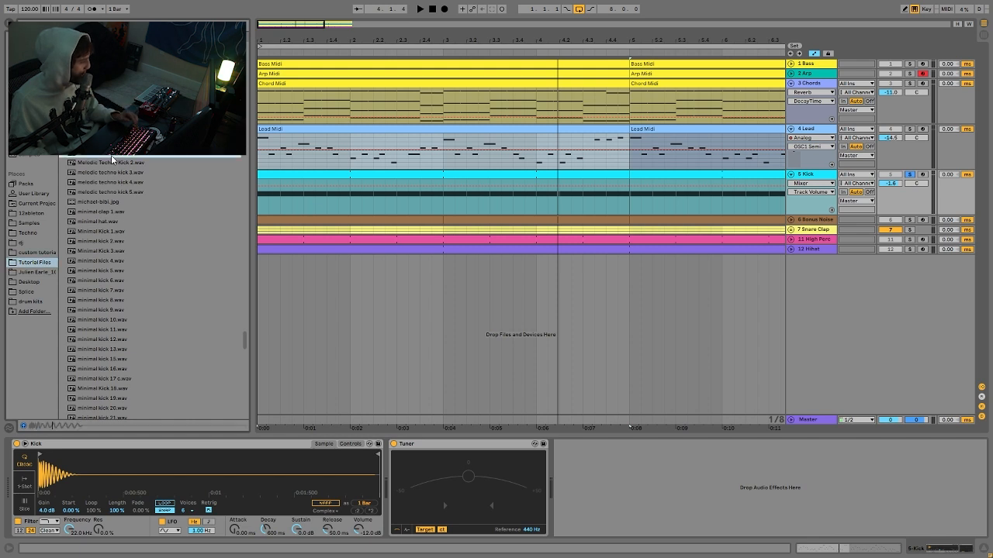
click(114, 163)
drag(116, 167, 263, 295)
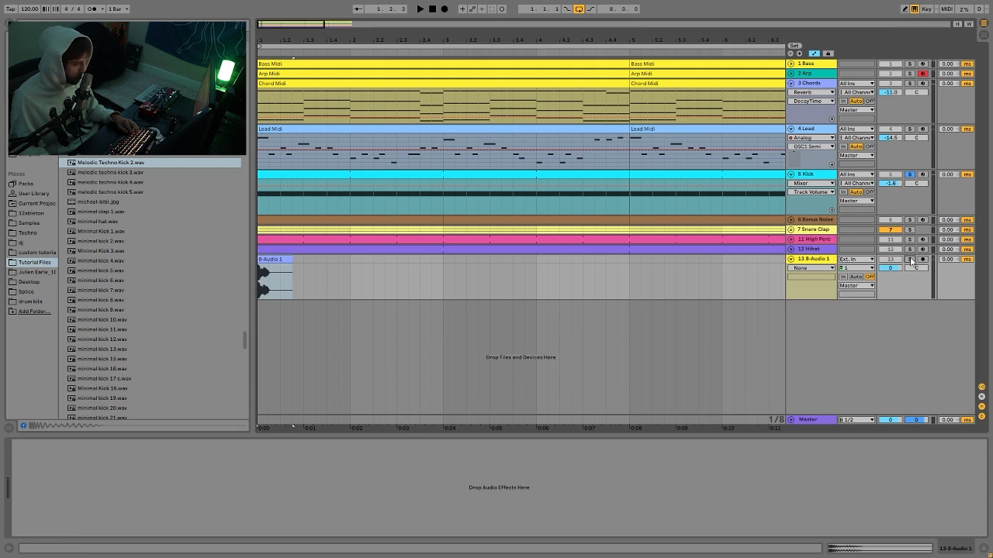
Trim the added kick clip to a short hit, add a fade-out at its end, and play it soloed.
drag(292, 279, 266, 271)
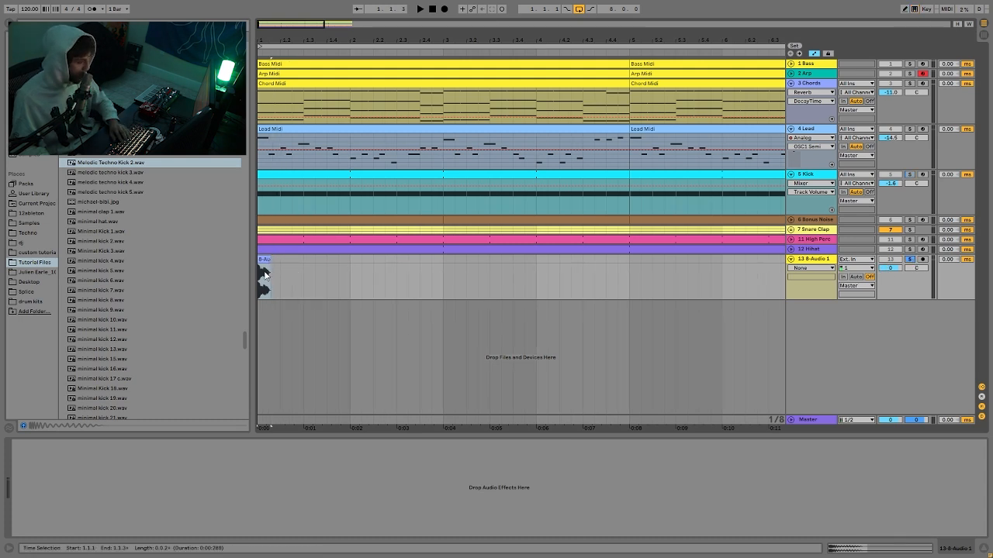
key(a)
drag(270, 266, 262, 288)
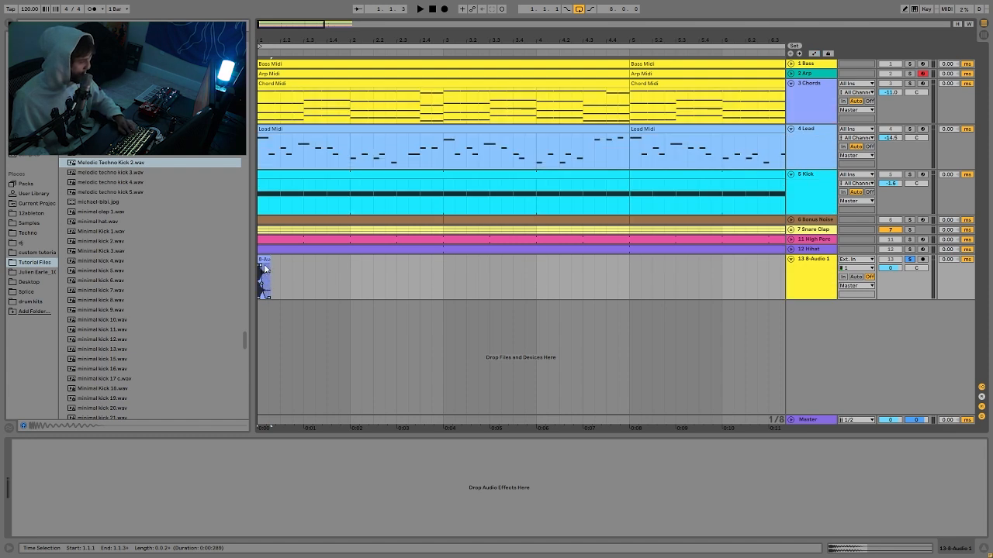
key(space)
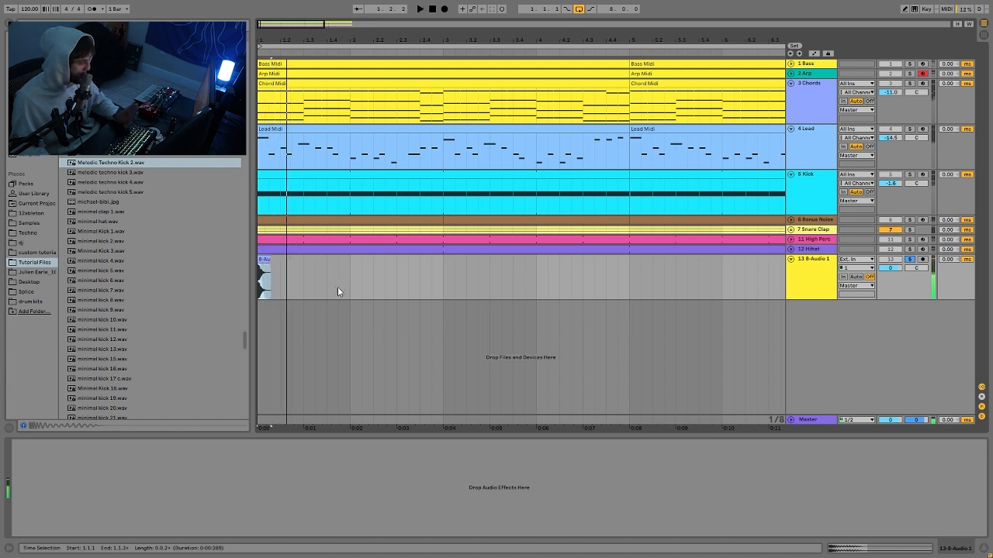
Delete the added audio track and return to the Kick track's devices.
click(816, 278)
key(Delete)
click(806, 206)
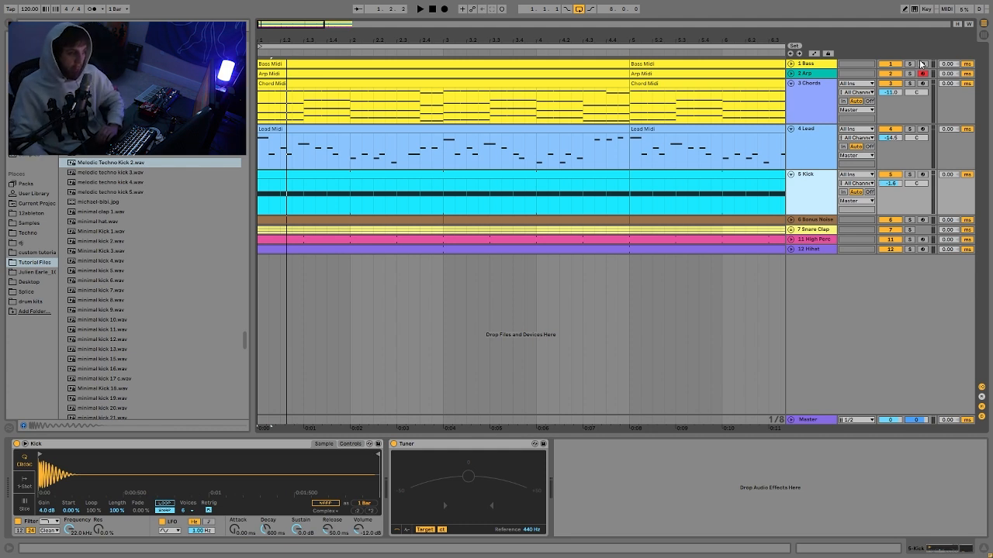
Audition the Kick track soloed, then unsolo it and play it within the full mix.
click(791, 175)
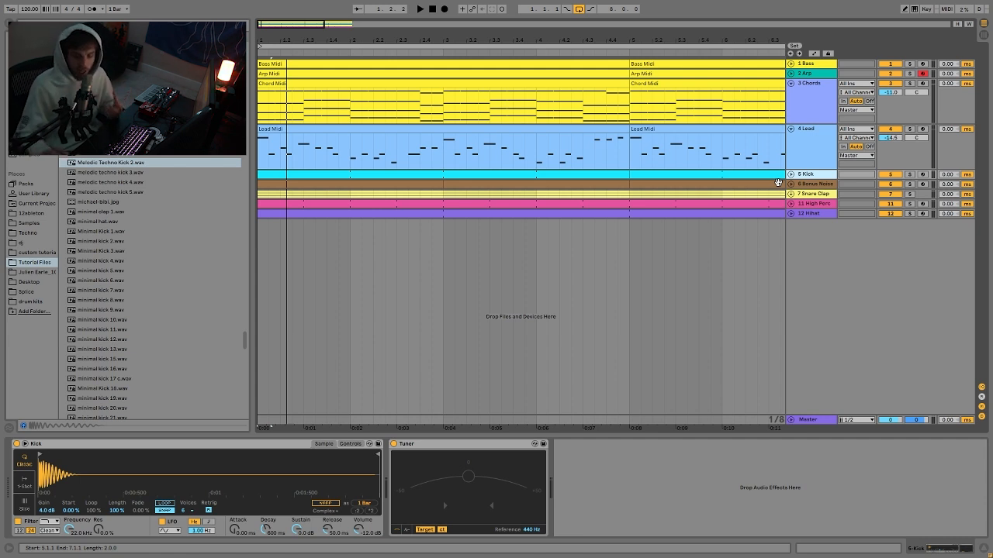
key(space)
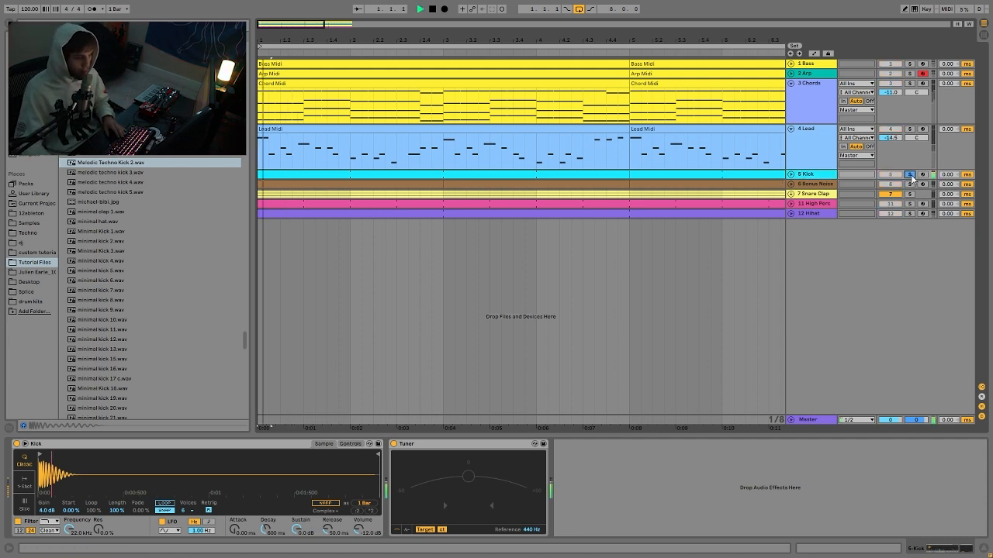
click(792, 175)
click(801, 180)
key(space)
key(space)
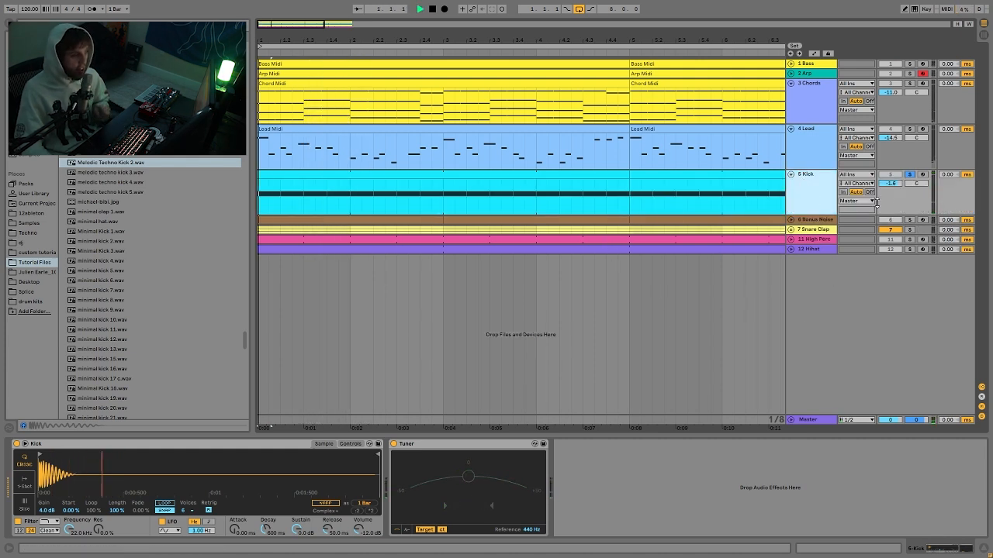
click(909, 174)
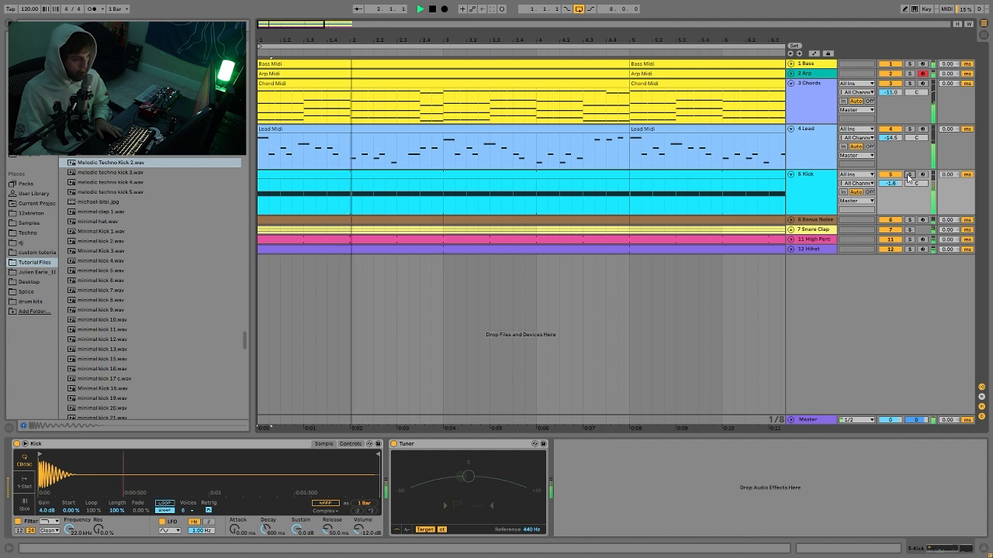
key(space)
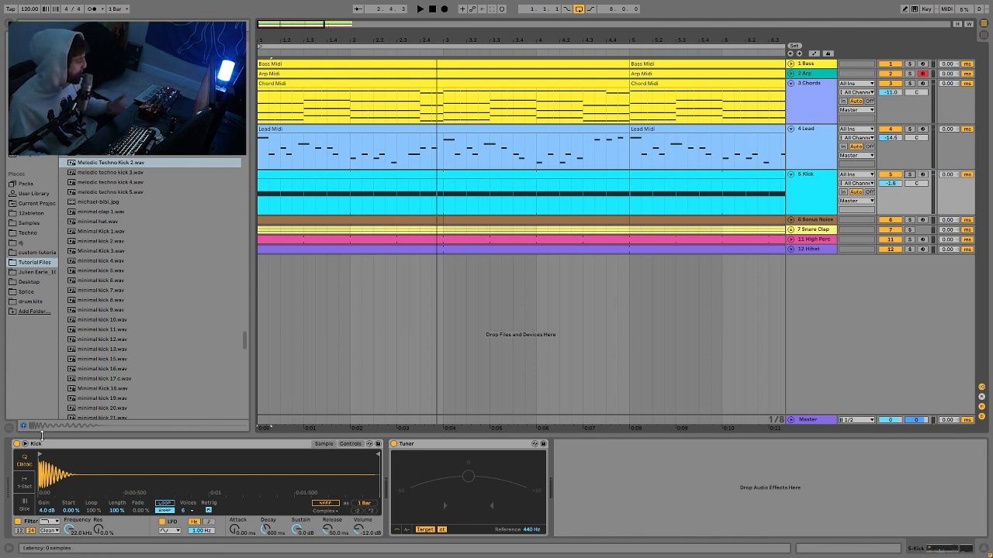
Solo the Kick track again and replay it from the start of the loop.
key(space)
click(910, 173)
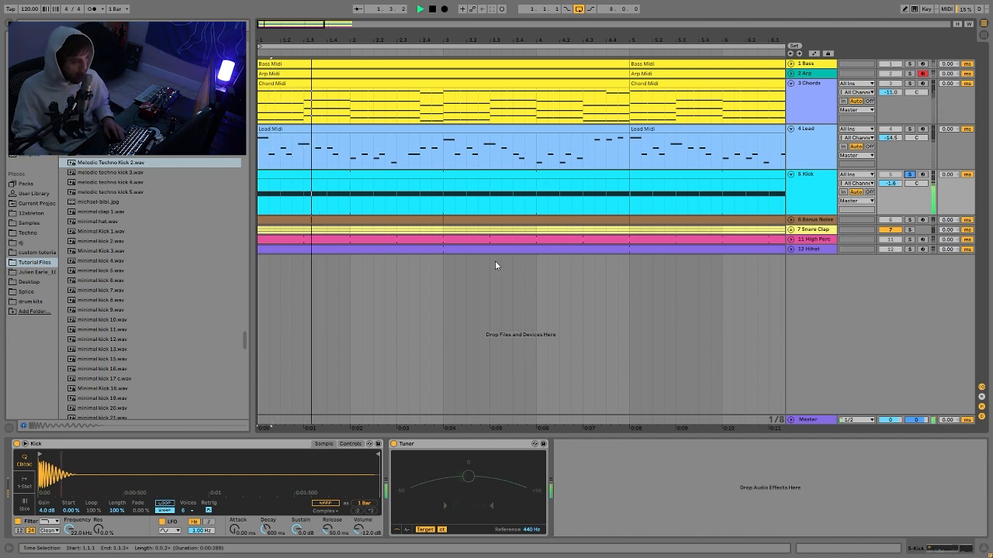
key(space)
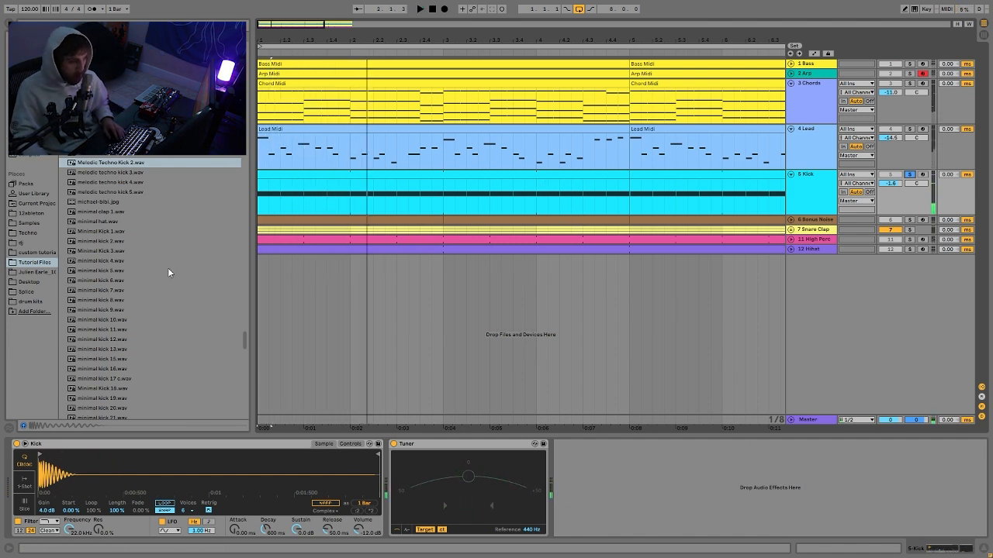
key(space)
key(space)
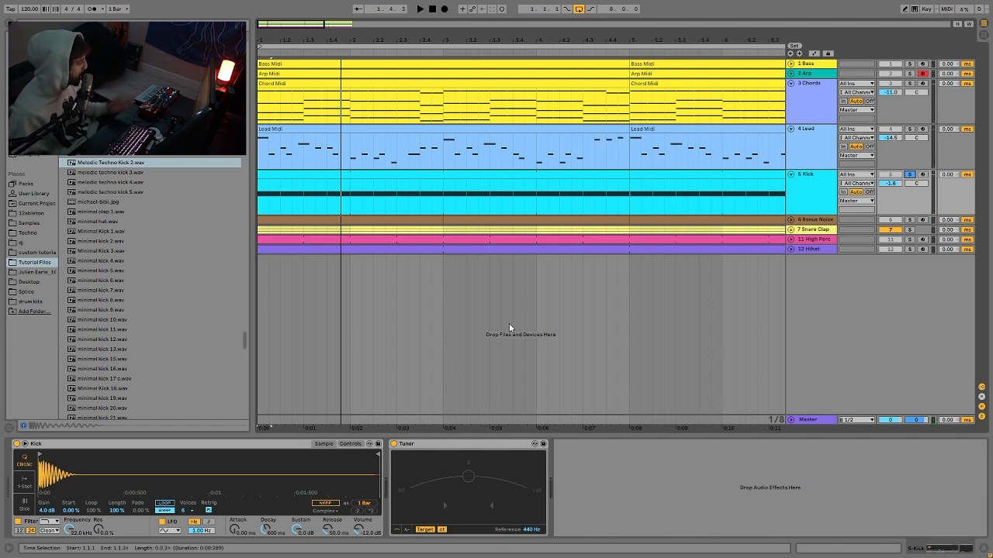
Unsolo the Kick track and play the full mix briefly from the loop start.
click(831, 205)
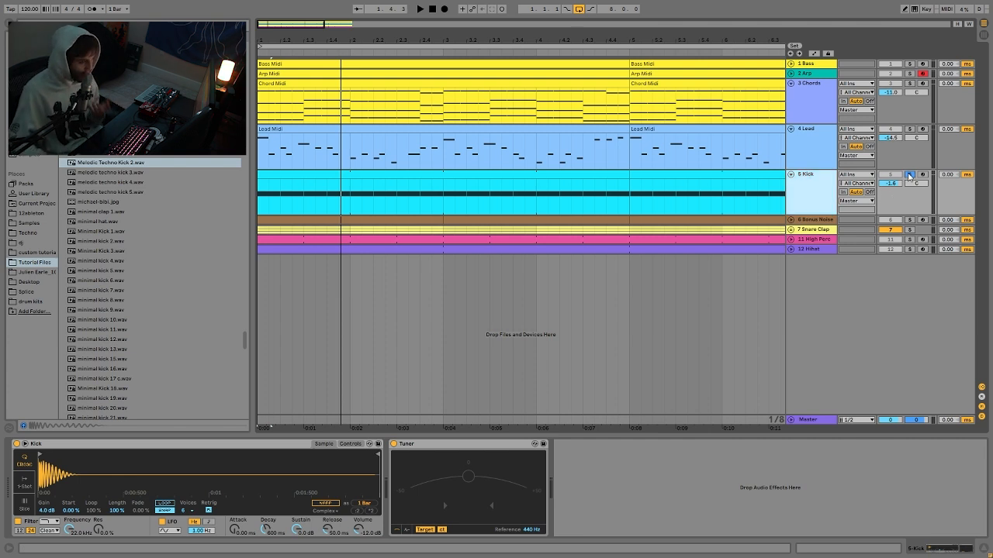
click(909, 175)
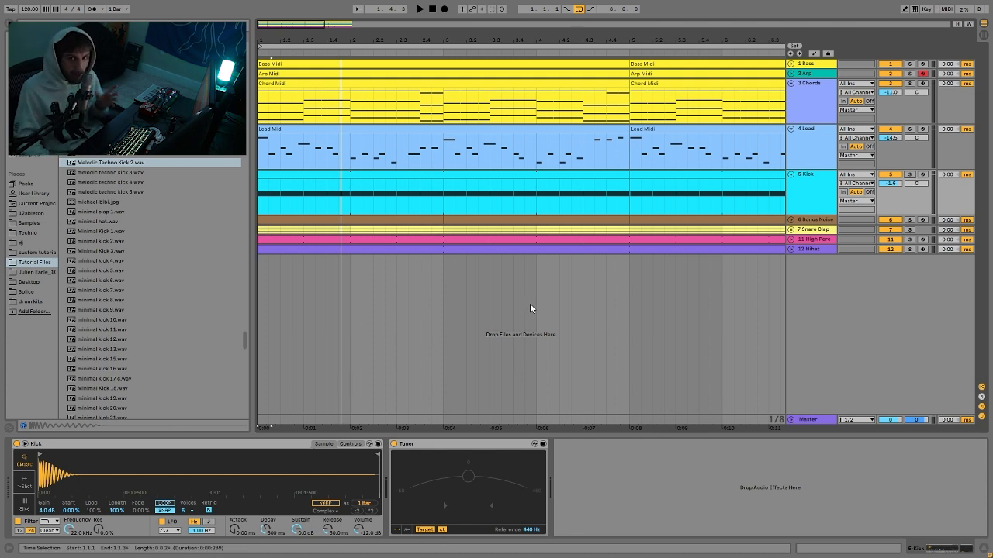
key(space)
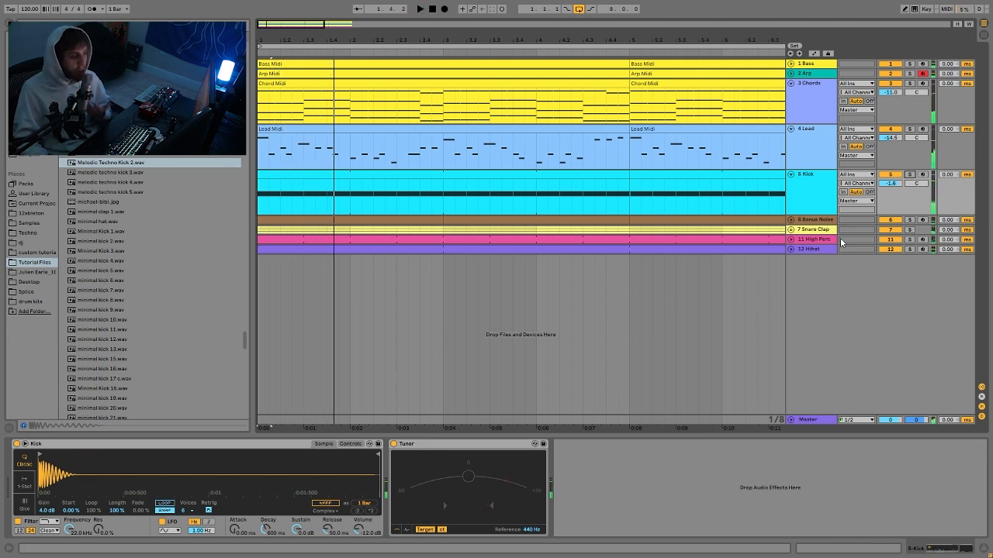
key(space)
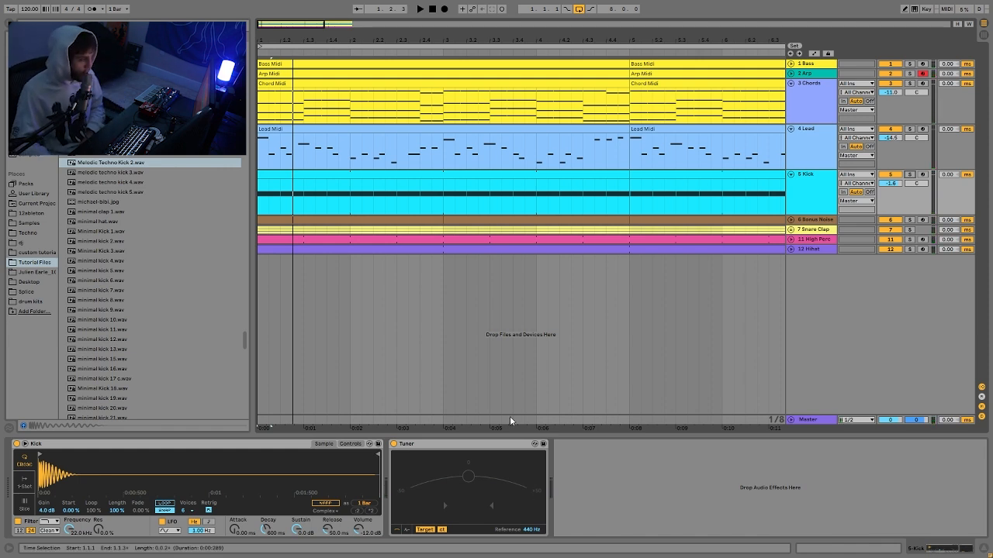
Try transposing the kick sample to -8 st in its sampler controls, auditioning it in the mix and soloed.
click(350, 444)
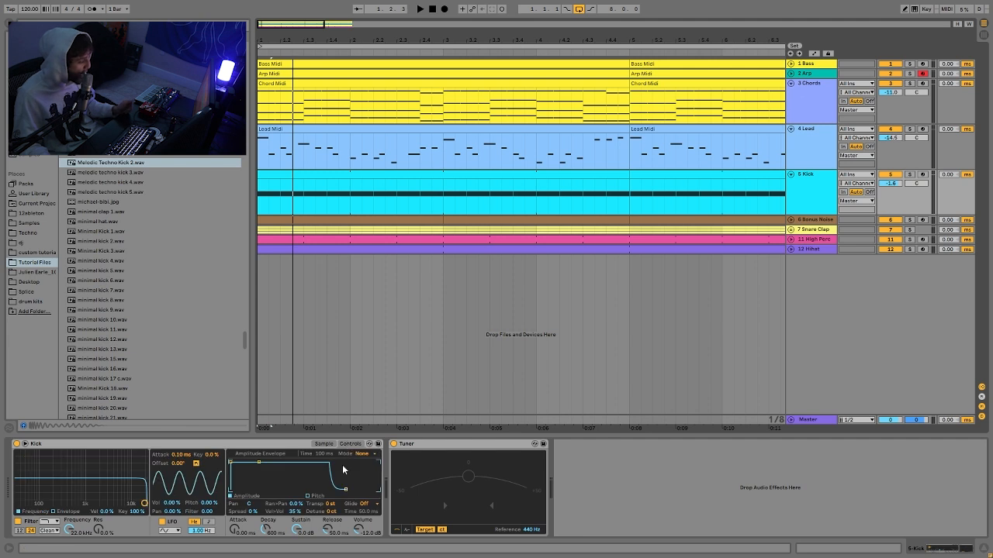
drag(330, 505, 330, 535)
key(space)
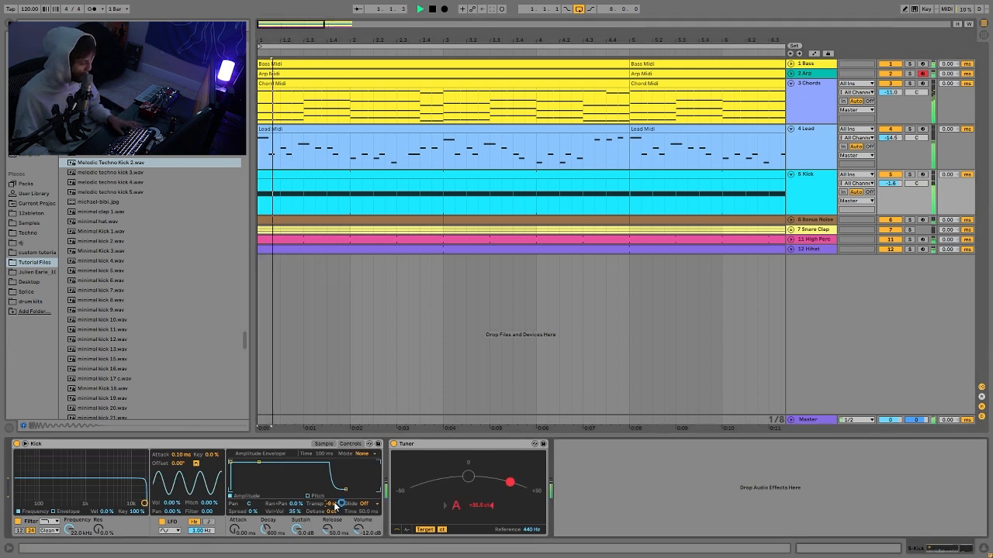
click(910, 175)
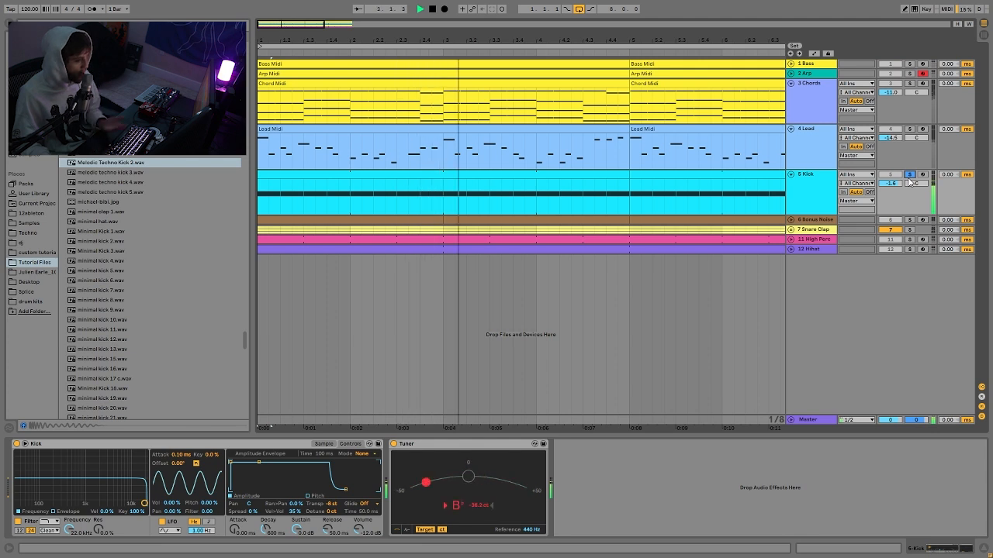
key(space)
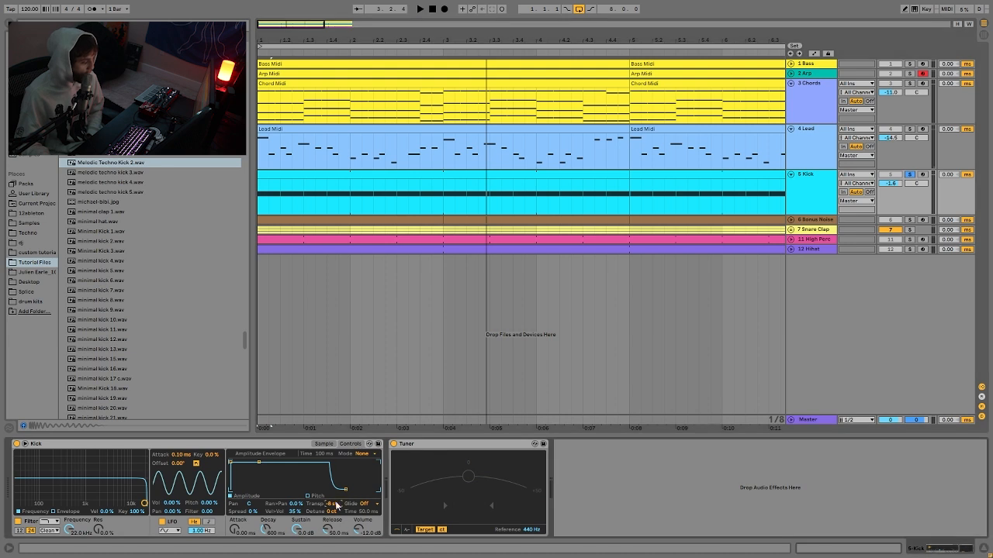
Reset the kick sample's transposition to 0 st, unsolo the Kick track and play the full mix.
key(space)
click(910, 175)
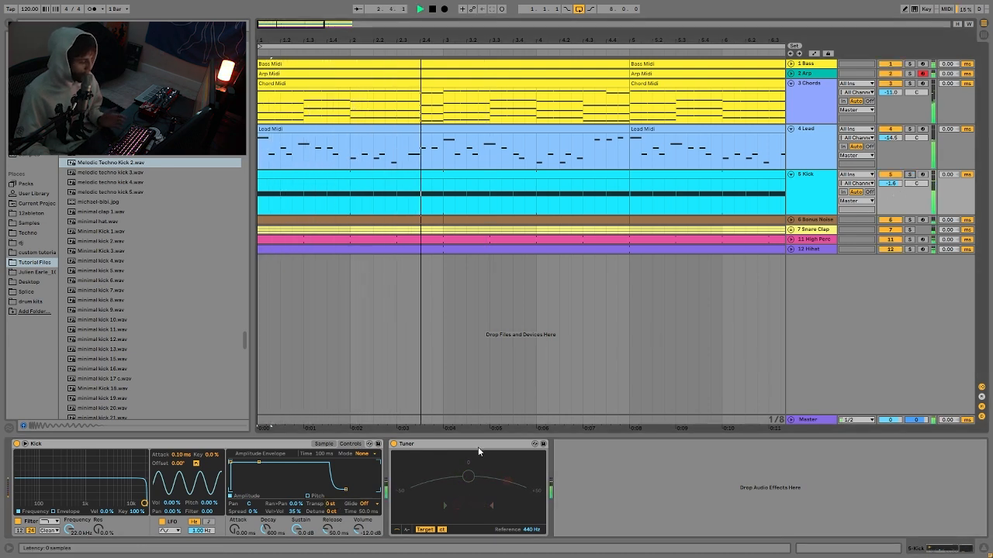
key(space)
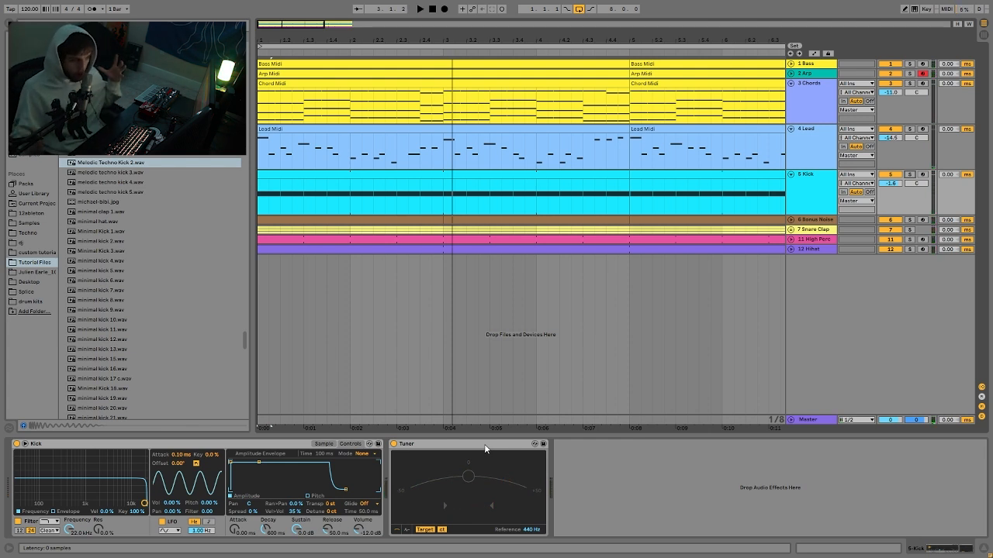
Solo and unfold the Bonus Noise track and play it back with its Operator and sidechained Compressor shown.
key(space)
click(910, 220)
click(808, 221)
key(space)
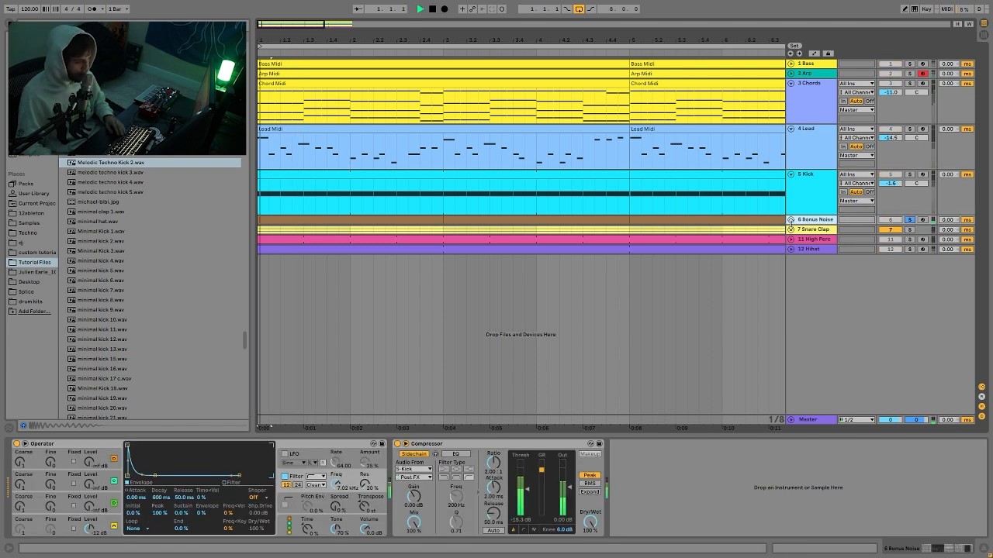
click(792, 220)
Set the Bonus Noise track volume to -26.0 dB while comparing it in the full mix and soloed.
drag(890, 230, 889, 224)
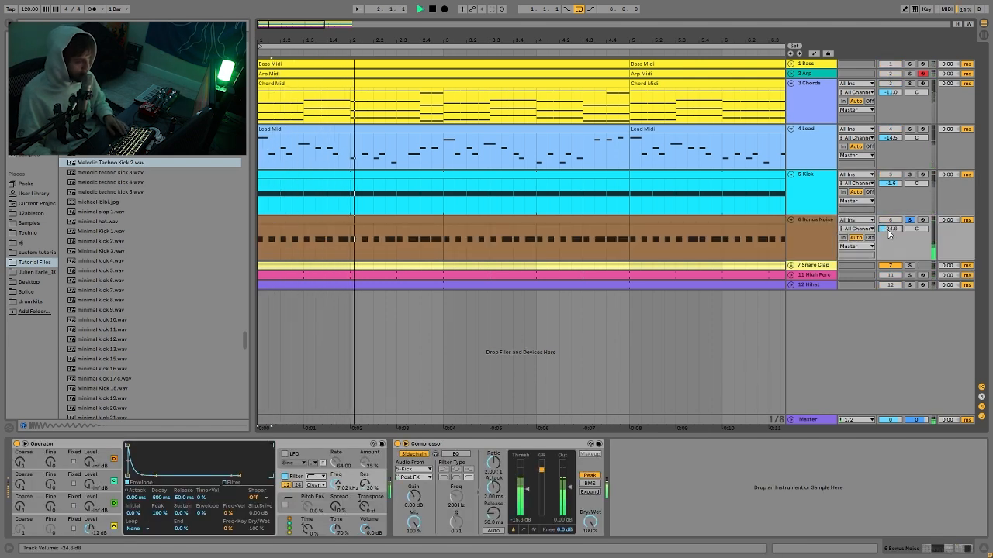
click(910, 220)
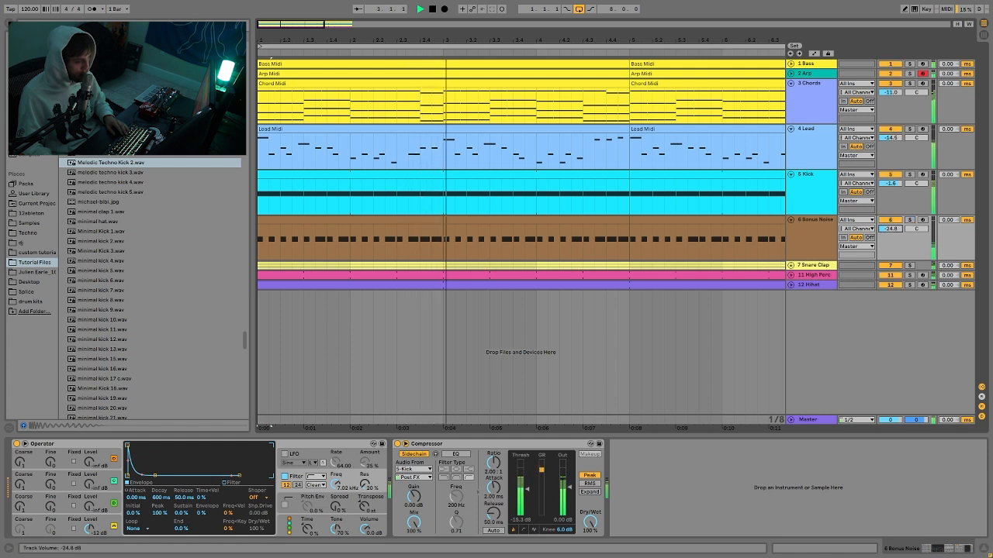
click(910, 221)
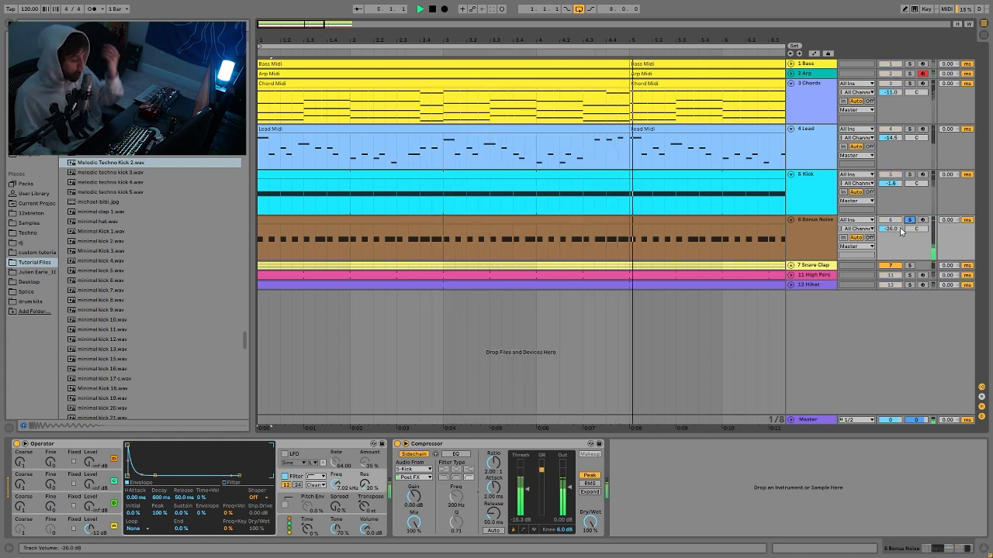
click(824, 240)
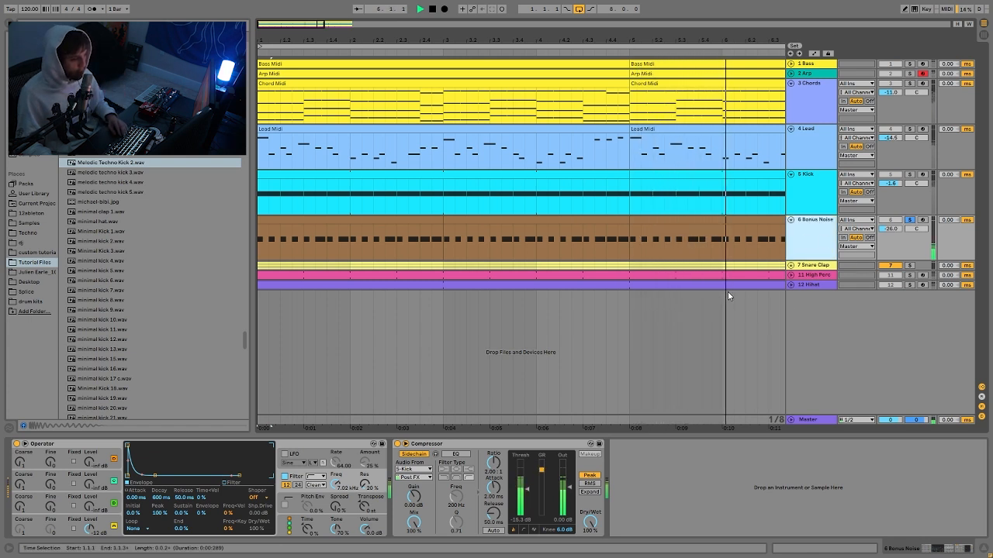
key(space)
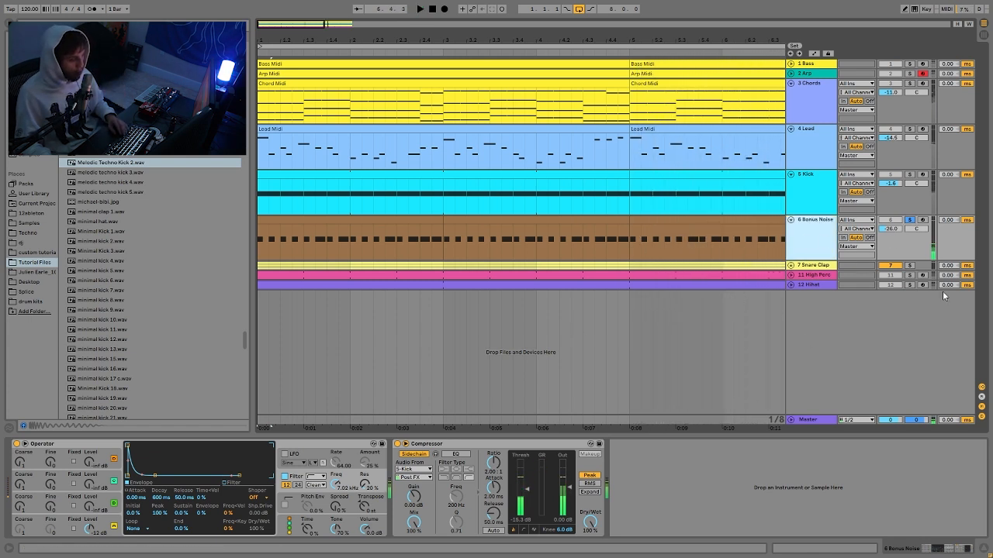
Unsolo the Bonus Noise track and play it within the full mix from the loop start.
click(909, 221)
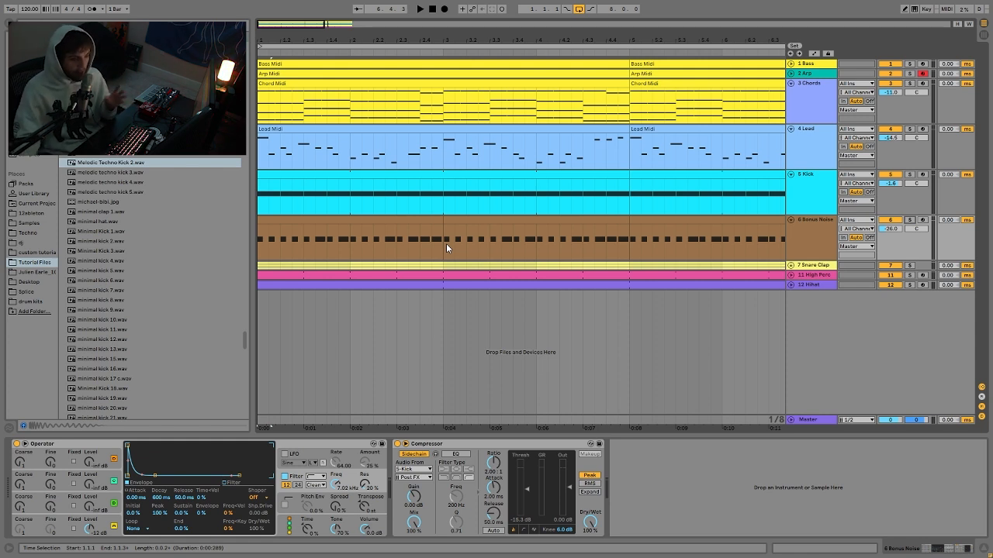
key(space)
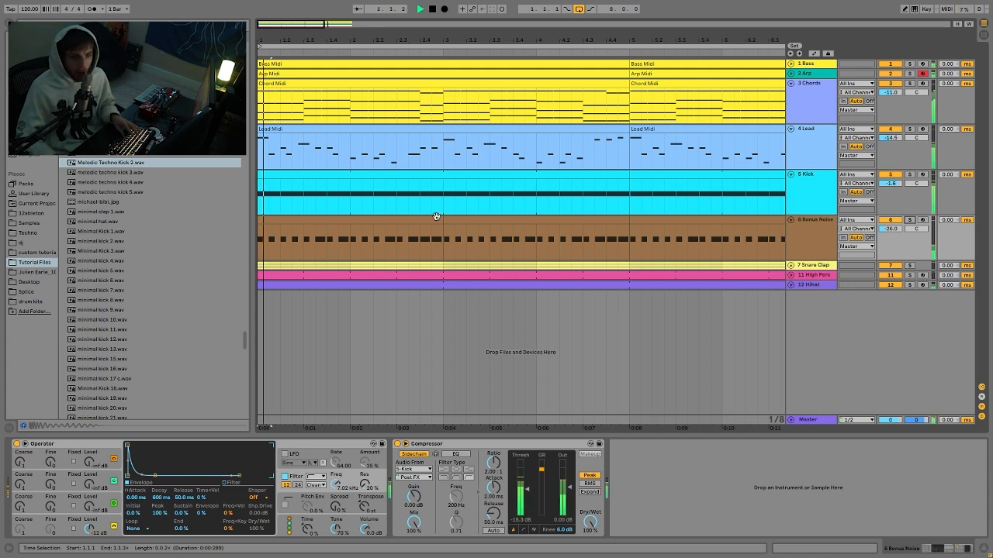
click(798, 225)
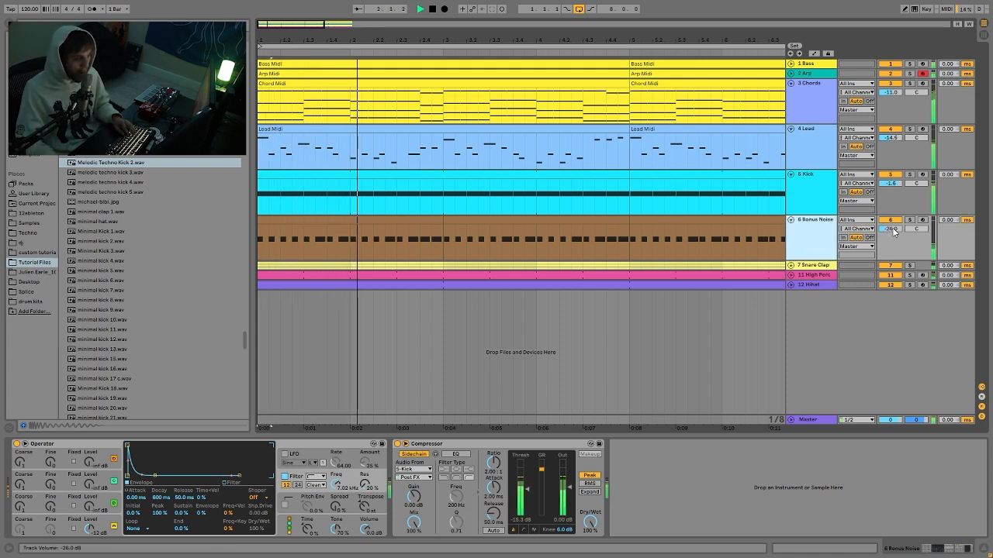
Solo the Bonus Noise track, play it from the loop start, and display its noise oscillator settings in Operator.
key(space)
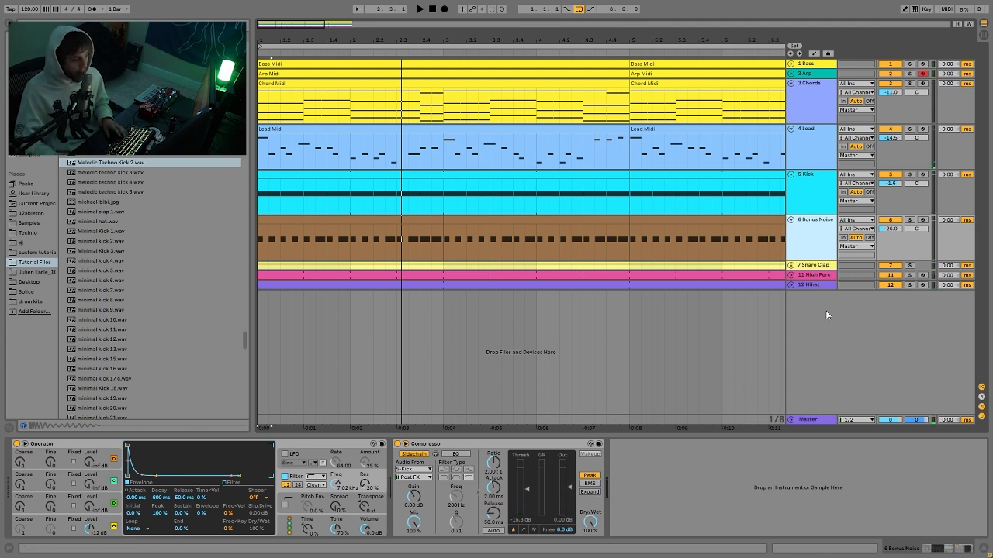
click(913, 221)
key(space)
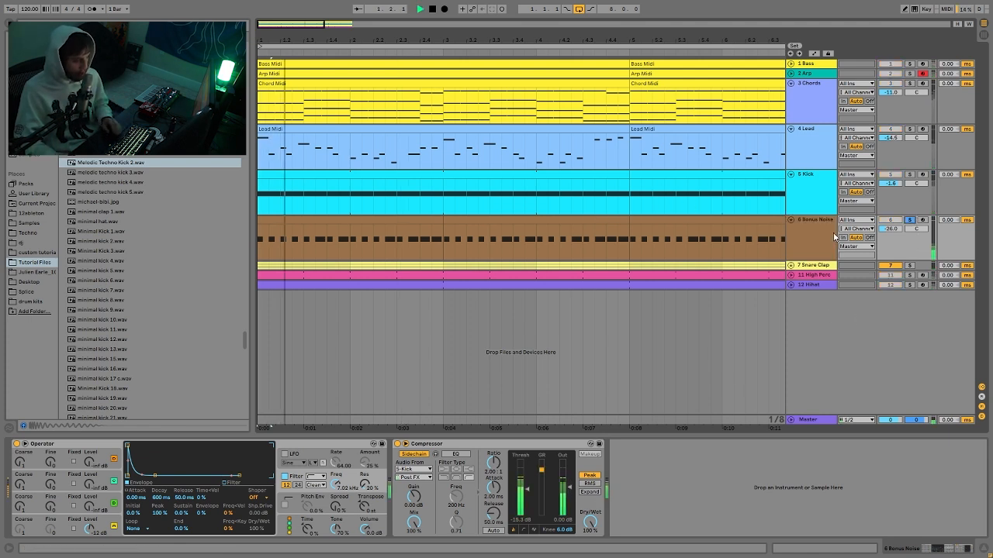
key(space)
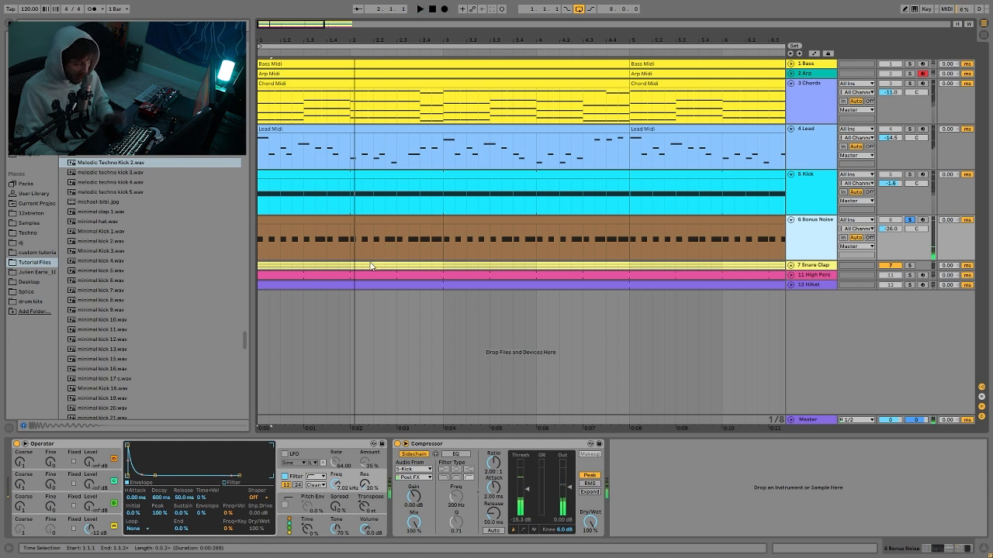
click(114, 526)
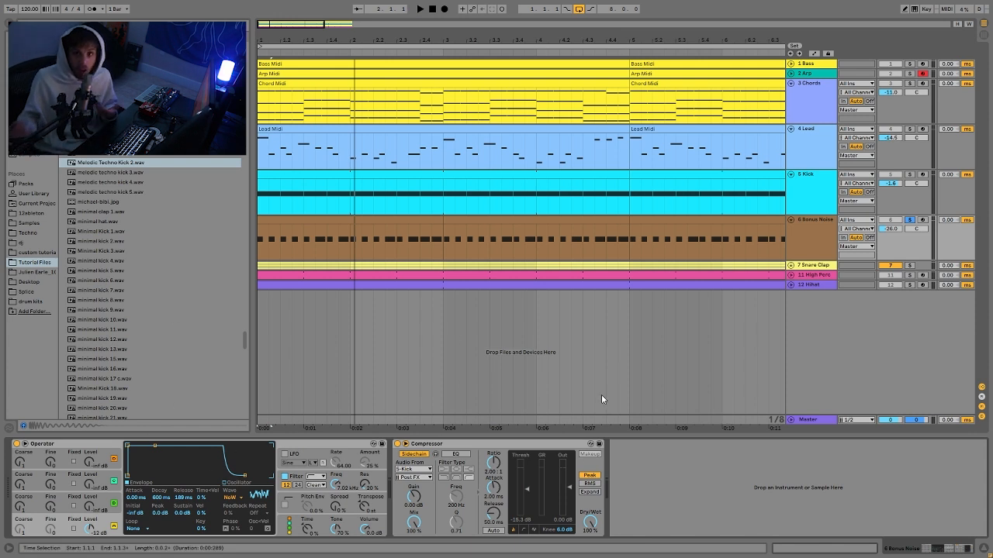
Examine the Bonus Noise clip's C3 note pattern during solo playback and return to the track's devices.
double_click(388, 219)
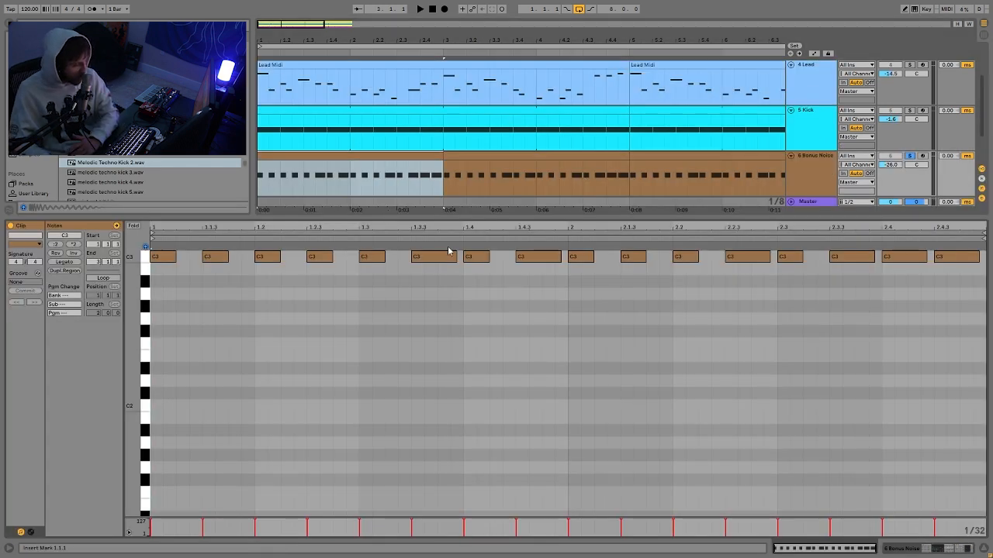
key(space)
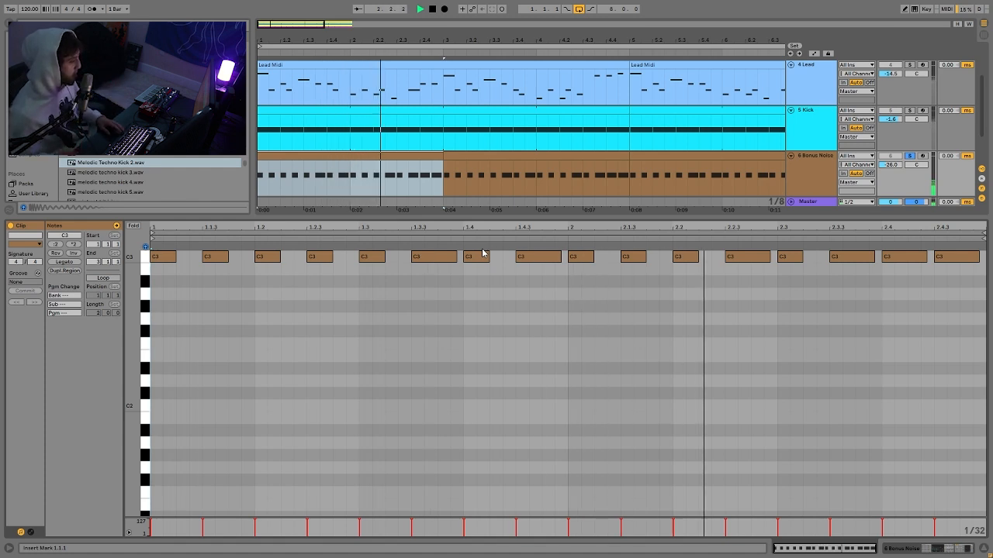
key(space)
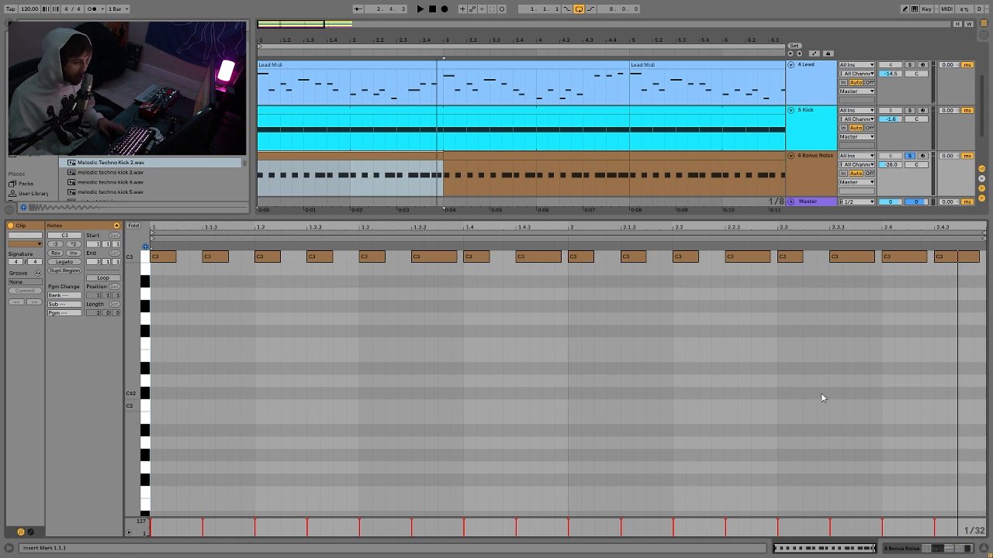
key(space)
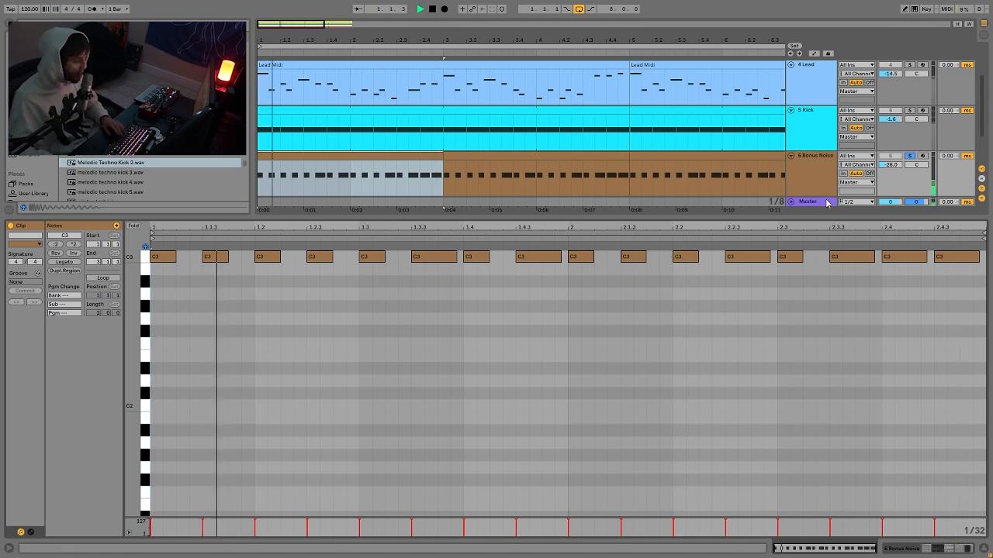
click(820, 182)
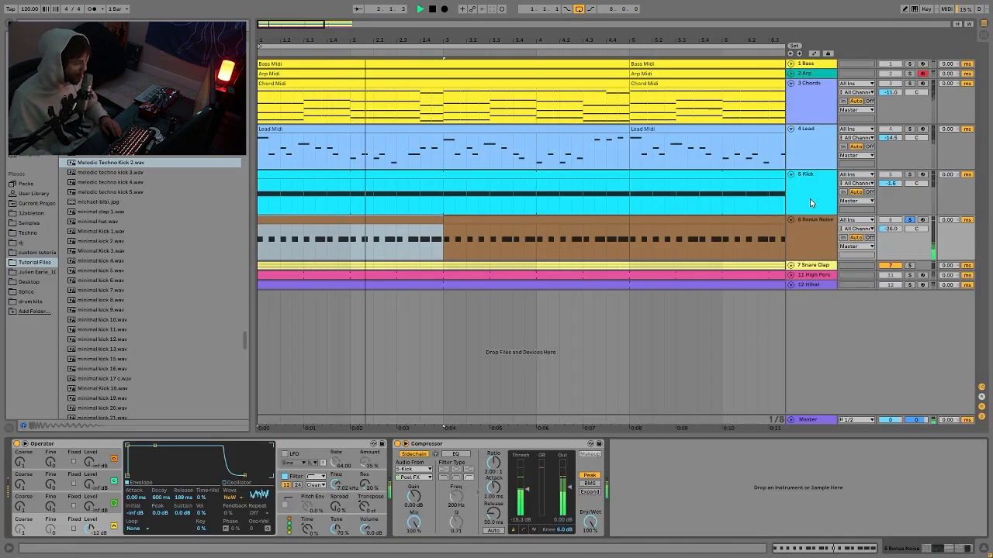
Solo the Kick, Snare Clap, High Perc and Hihat, compare them with and without Bonus Noise, and return to the full mix.
click(909, 220)
key(space)
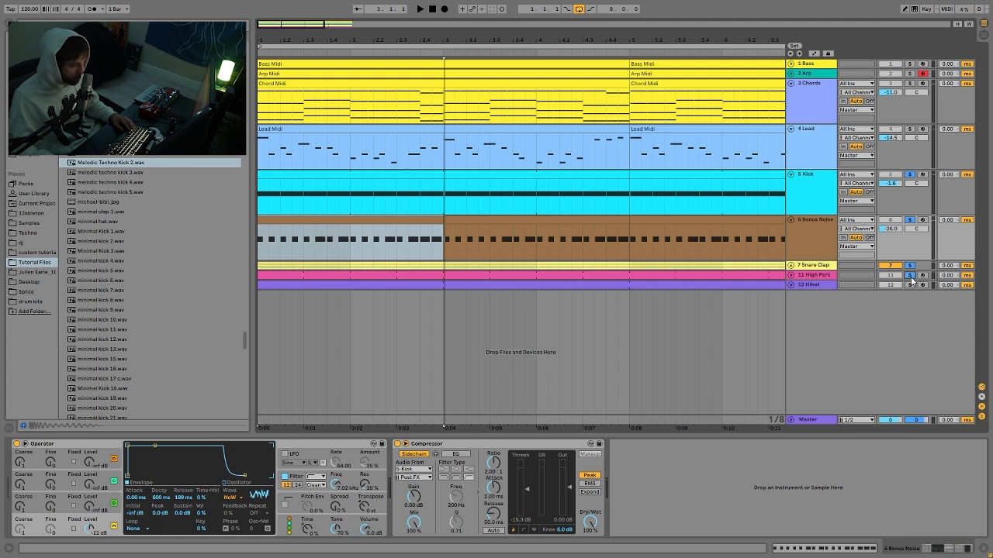
key(space)
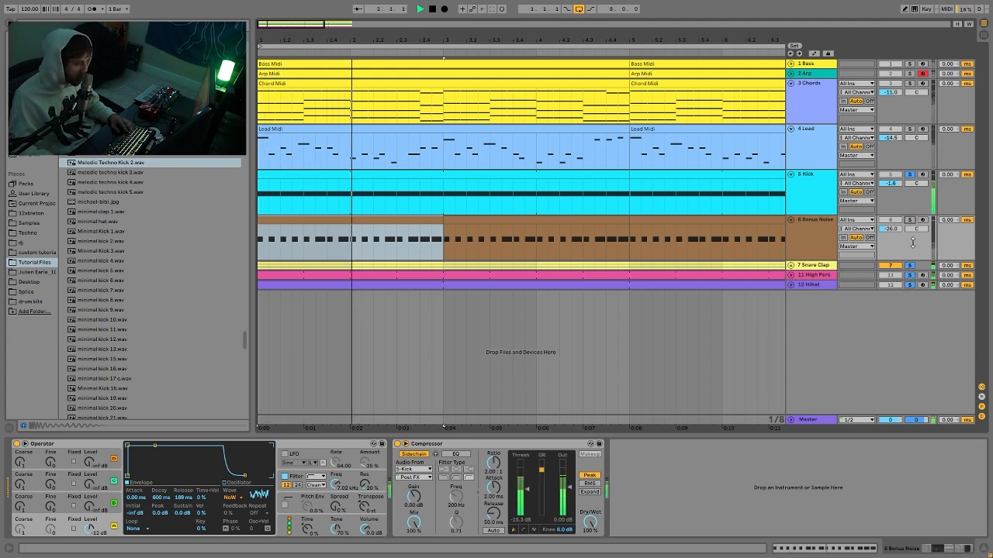
key(space)
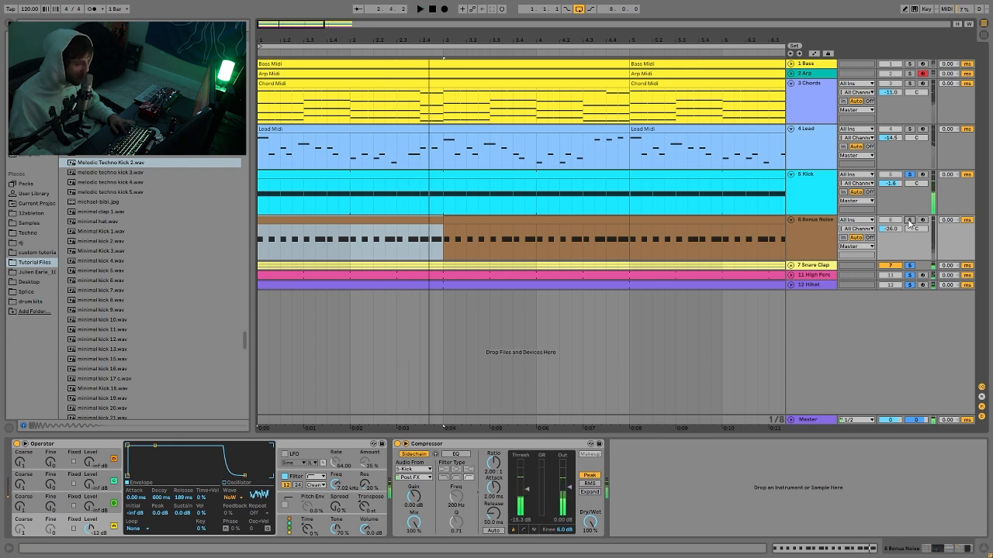
key(space)
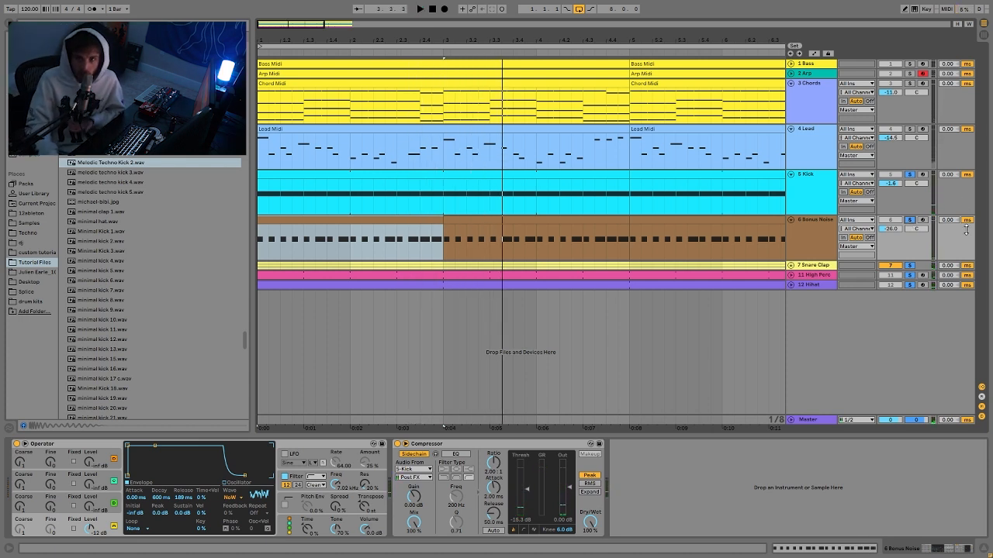
key(space)
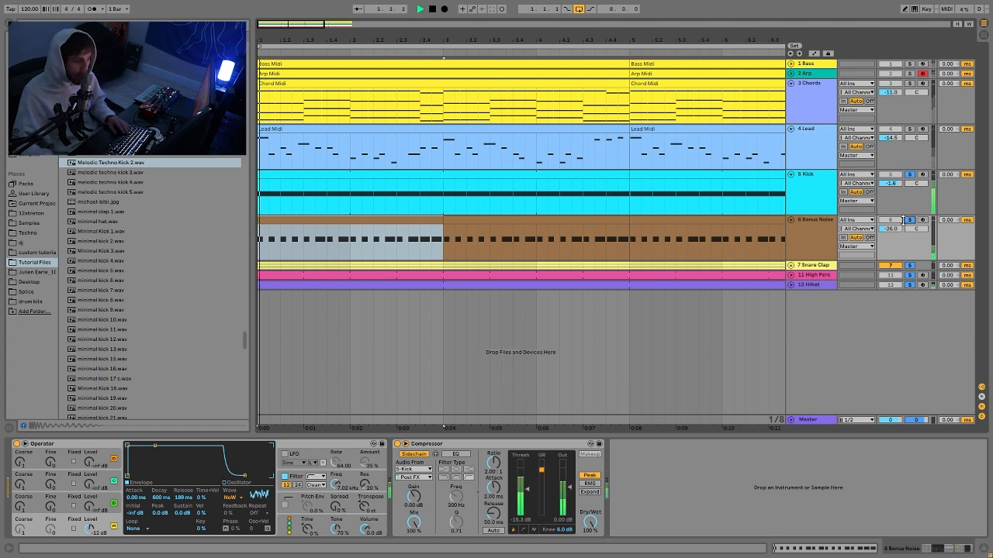
click(909, 221)
click(832, 248)
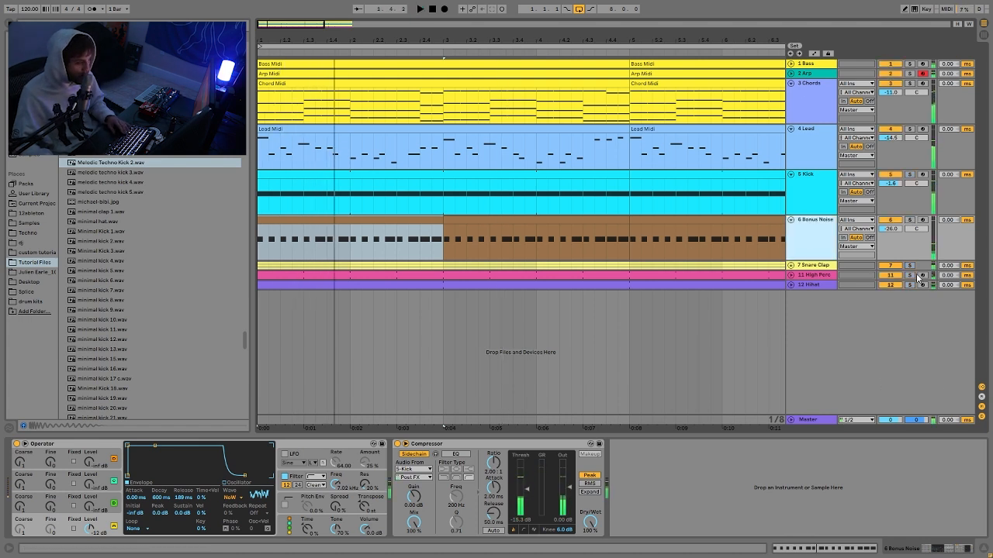
Unfold the Snare Clap group, solo it and play its combined layers with the Saturator and EQ Eight shown.
click(813, 266)
click(790, 266)
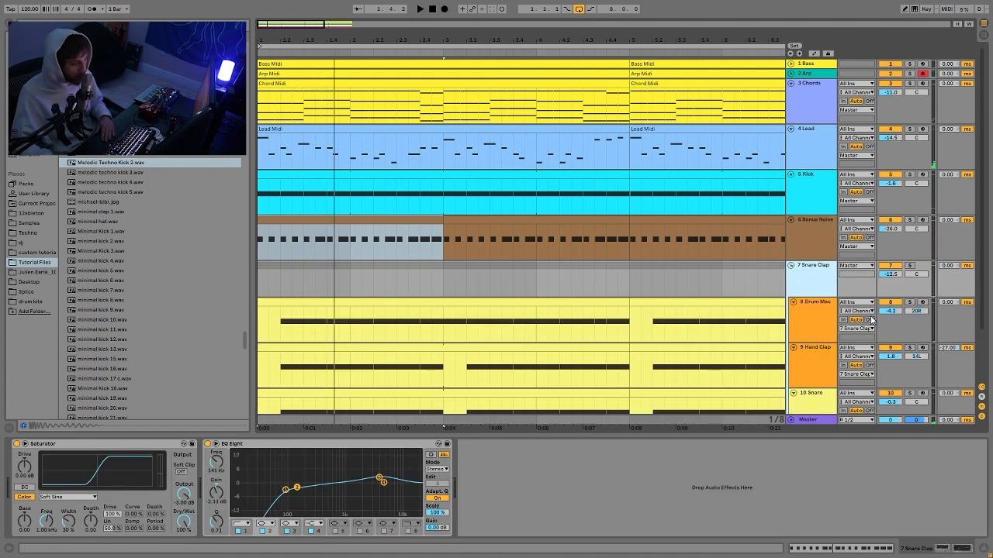
scroll(790, 358, down, 2)
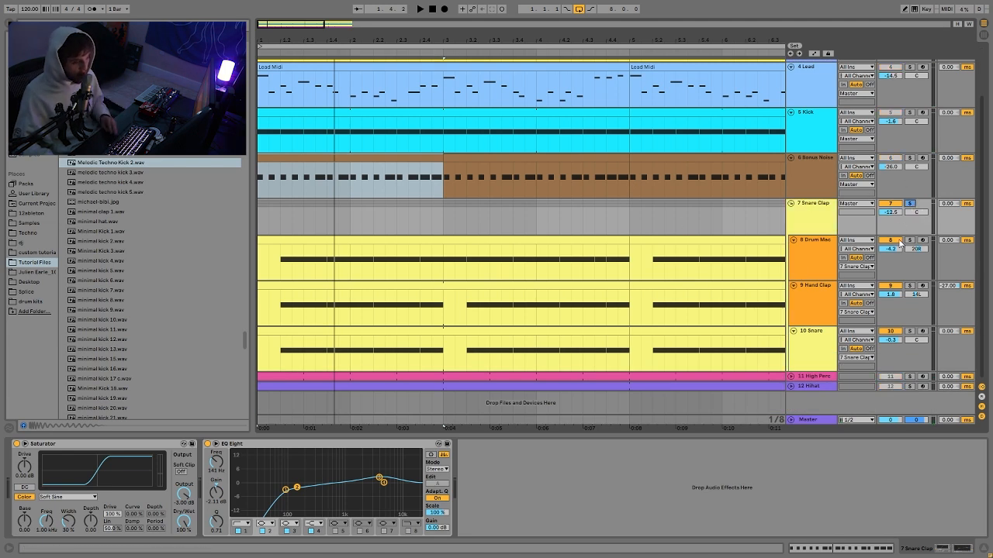
key(space)
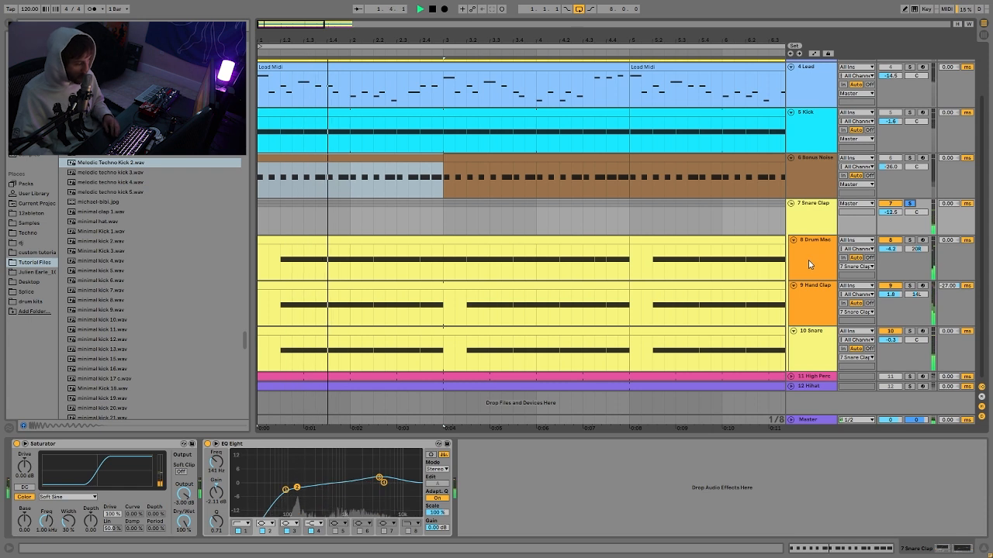
Audition the Drum Machine Clap, Hand Clap and Snare tracks individually in solo, showing each track's devices.
click(808, 260)
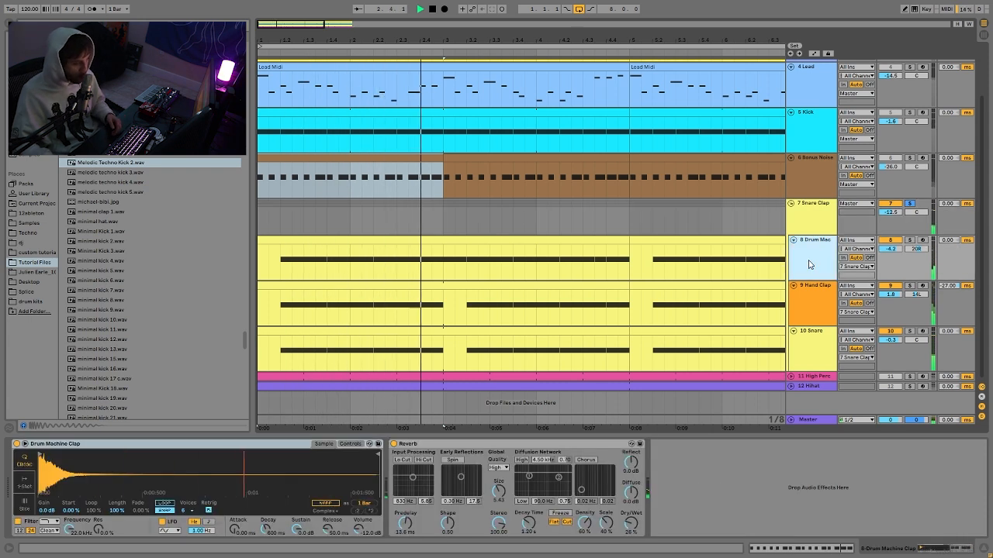
click(913, 242)
key(space)
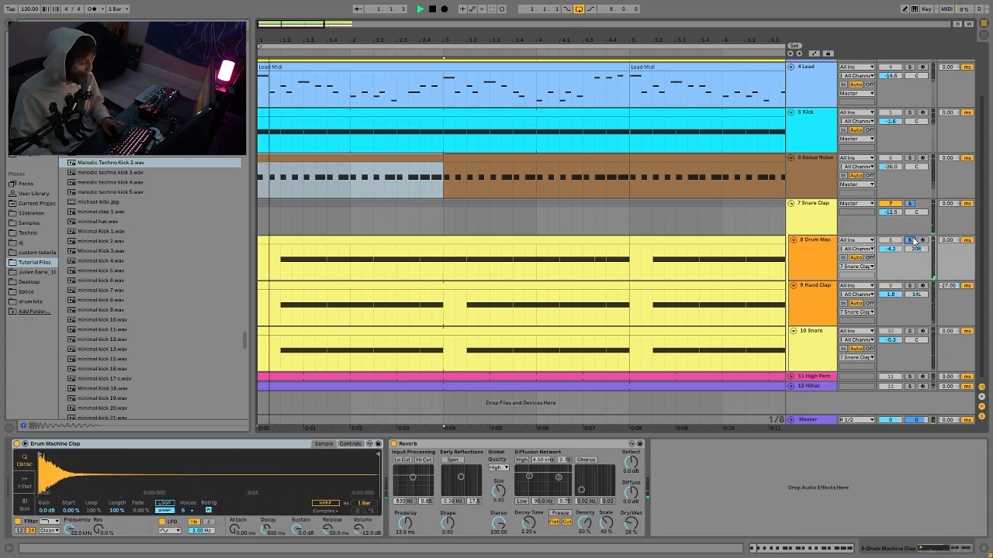
click(912, 287)
click(813, 304)
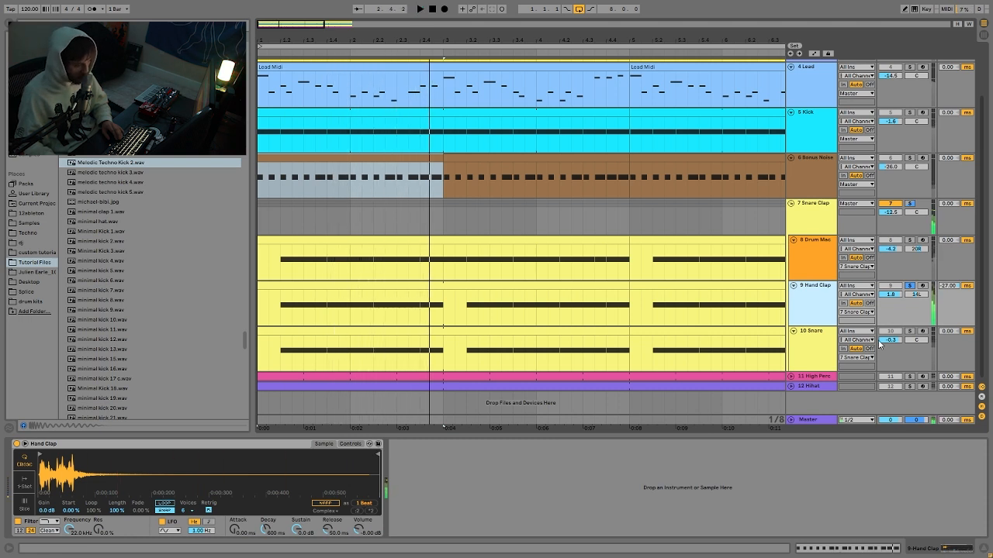
click(909, 331)
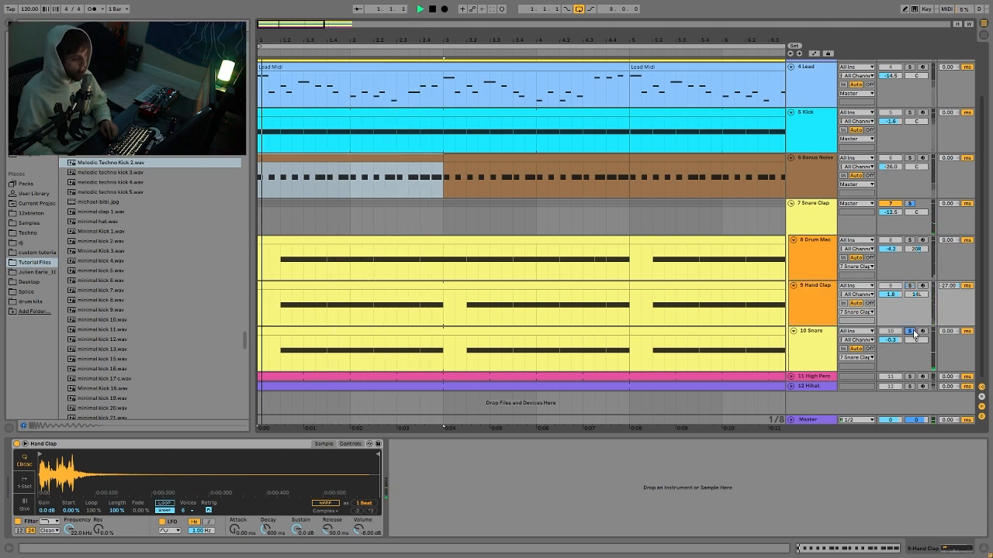
click(819, 342)
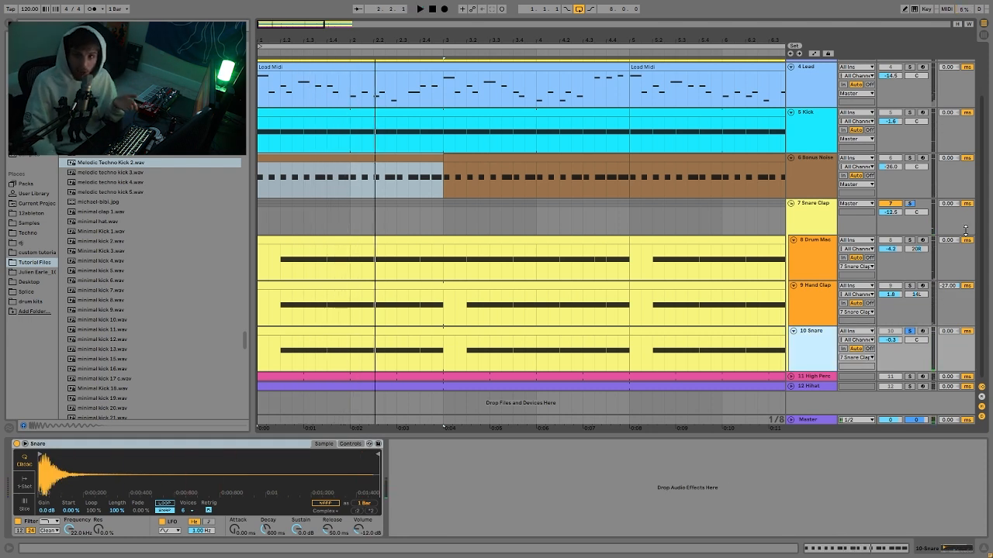
Solo the Hand Clap track again, examine the opening hits in its sample waveform and play it back.
click(822, 324)
click(910, 285)
key(space)
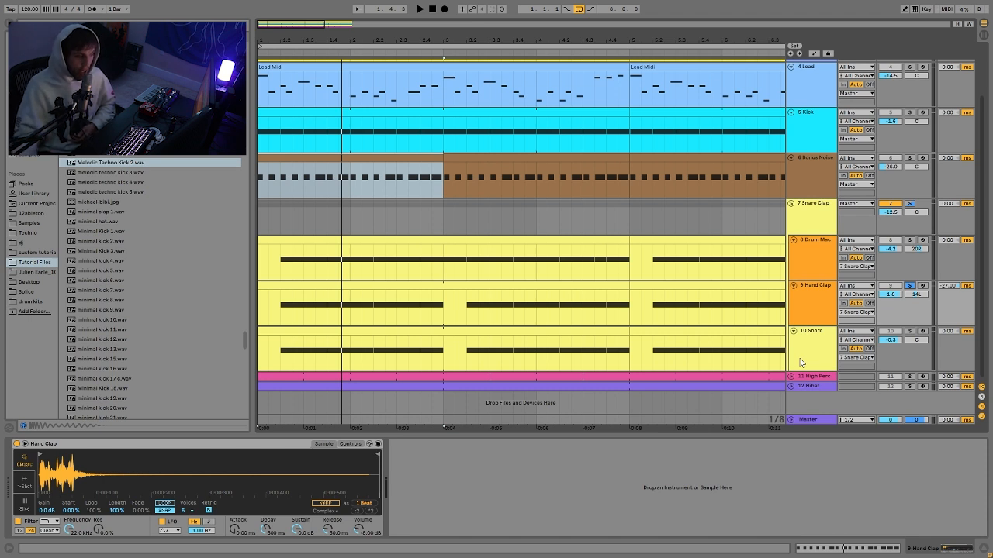
mouse_move(78, 470)
mouse_down()
mouse_move(86, 498)
mouse_move(86, 480)
mouse_move(88, 488)
mouse_move(68, 481)
mouse_move(86, 473)
mouse_up()
key(space)
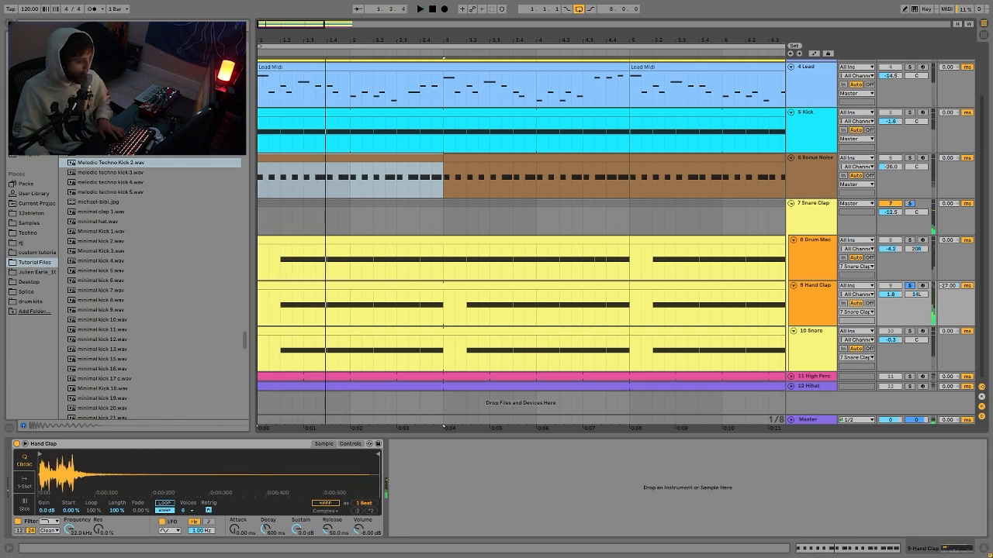
Play the Drum Machine Clap, Hand Clap and Snare together in solo, and audition the Snare Clap group with the Kick.
click(910, 240)
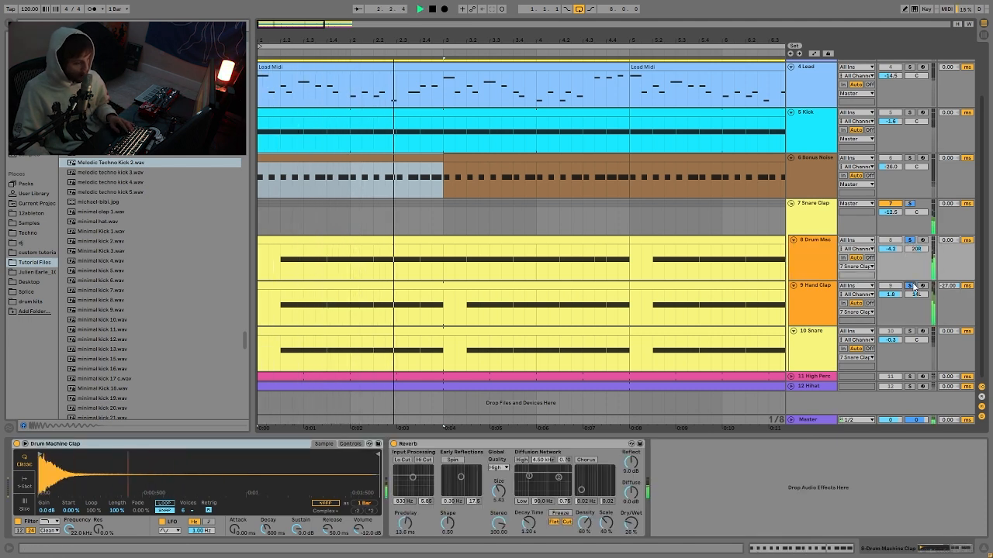
ctrl+click(909, 332)
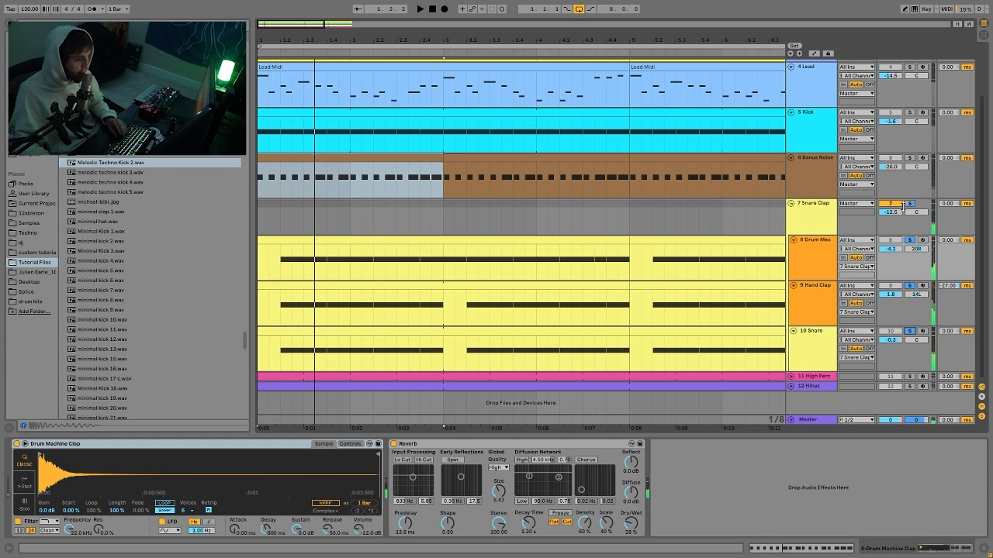
scroll(909, 190, up, 3)
click(910, 174)
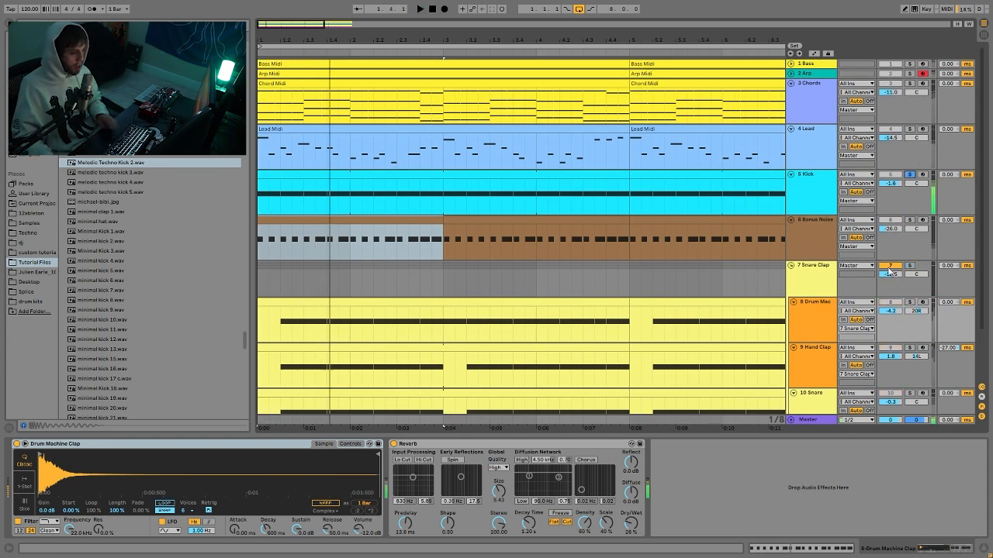
ctrl+click(909, 266)
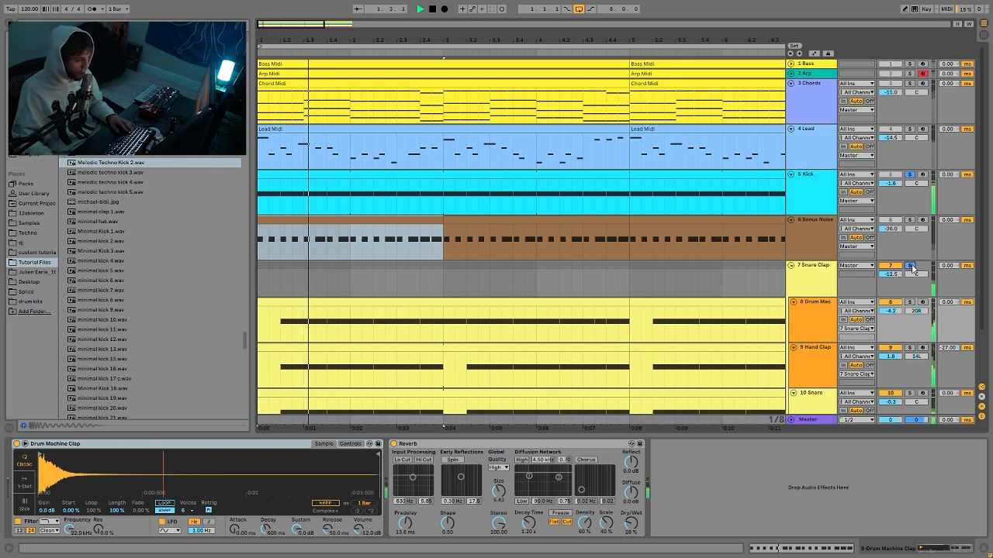
scroll(912, 265, down, 3)
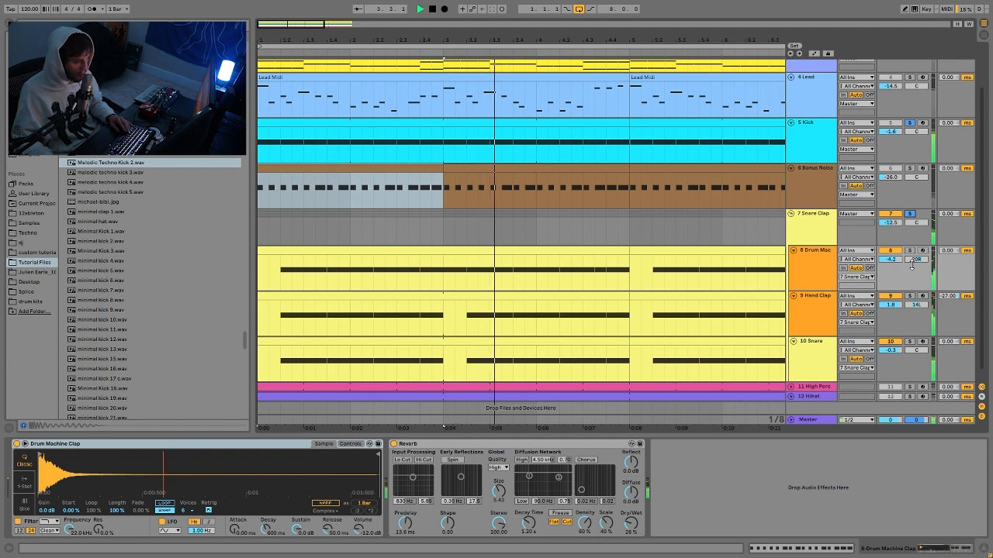
key(space)
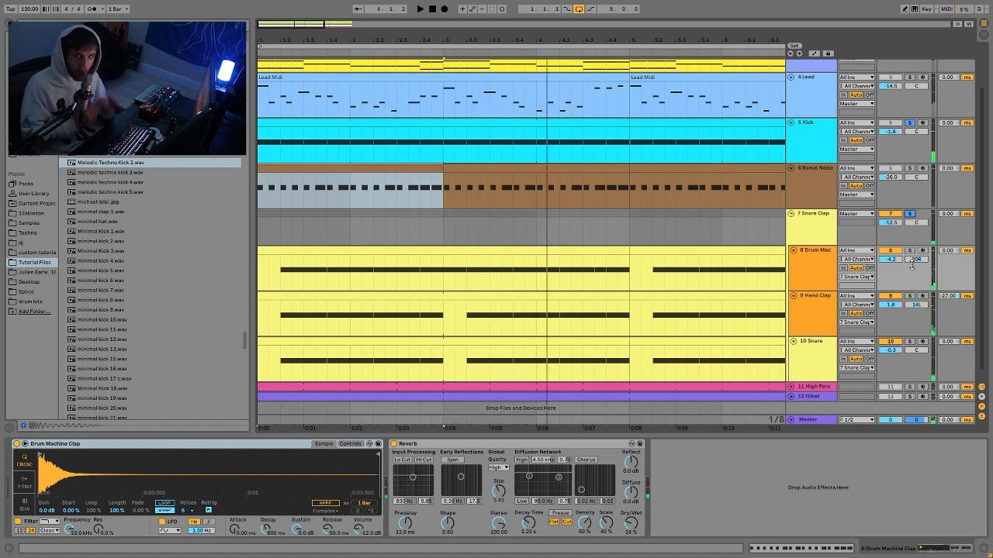
Replay the Snare Clap group with the Kick, and solo the Hand Clap and Drum Machine Clap to compare their timing.
key(space)
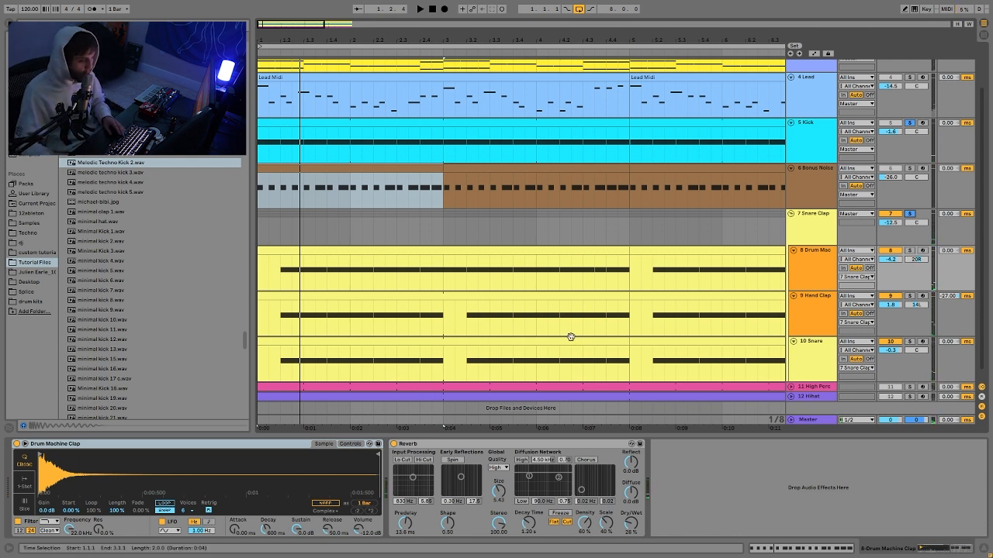
key(space)
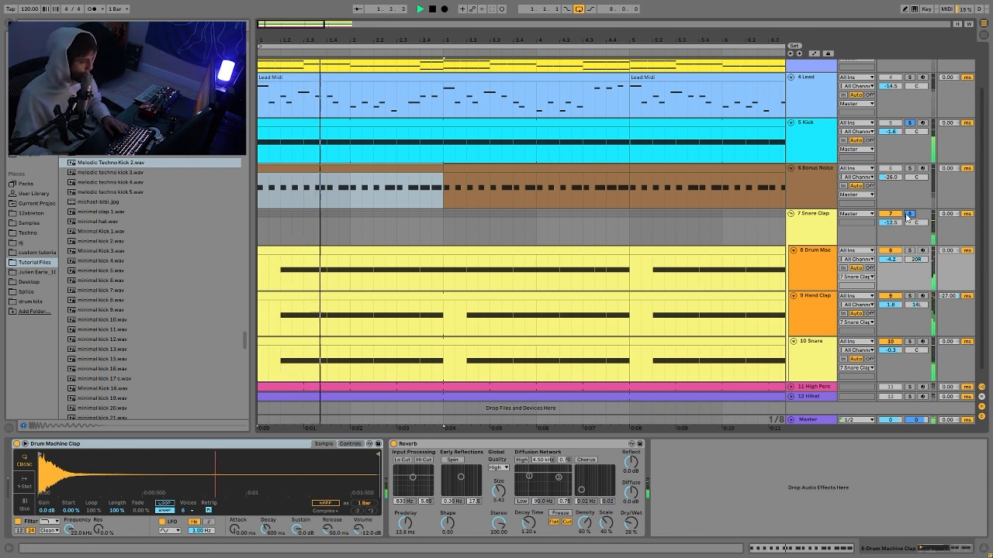
key(space)
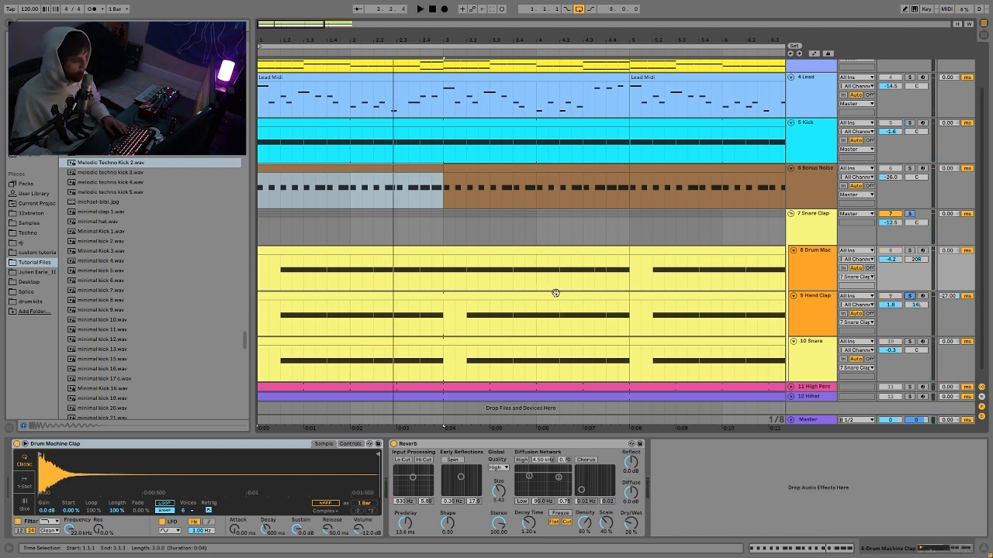
key(space)
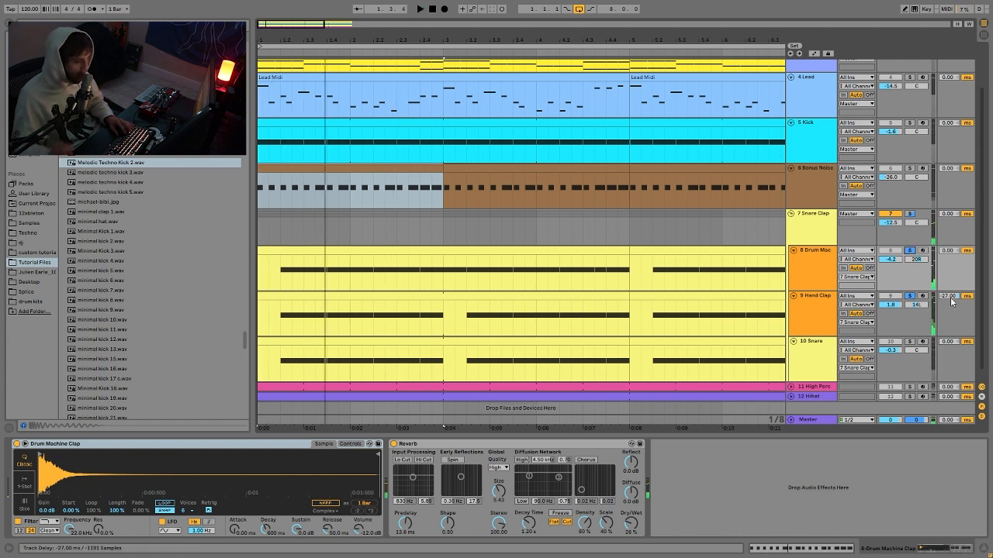
Audition the whole Snare Clap group in solo and show the devices on the group track.
key(space)
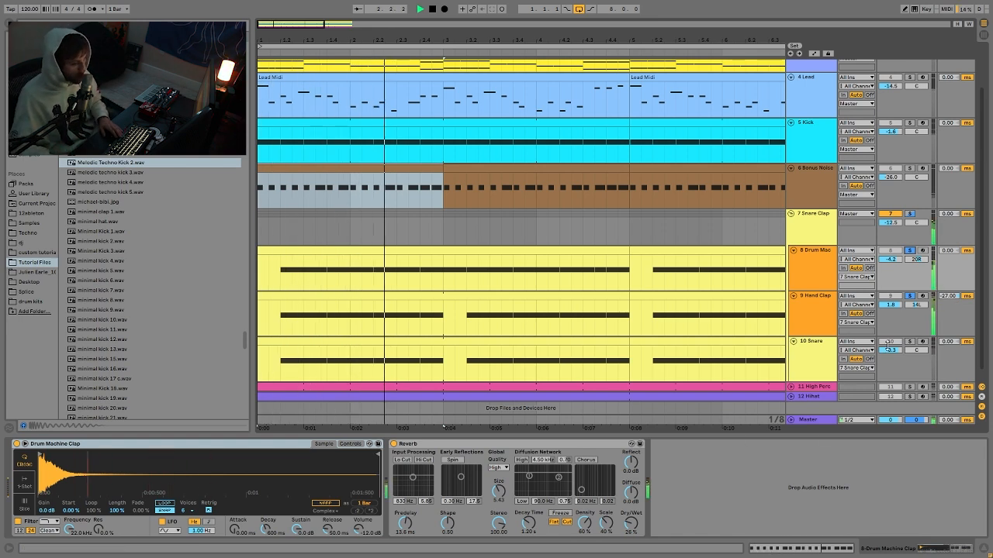
click(910, 214)
click(811, 194)
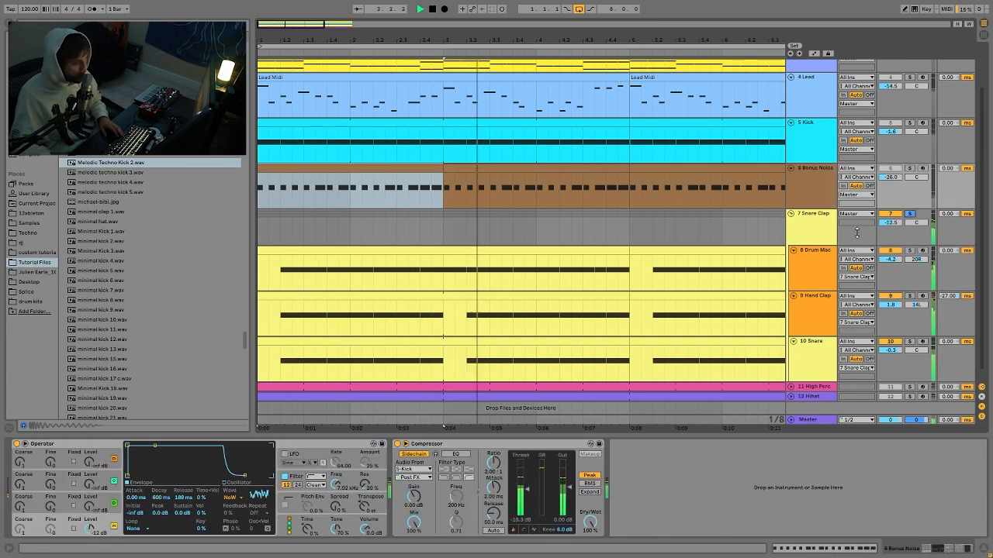
click(812, 224)
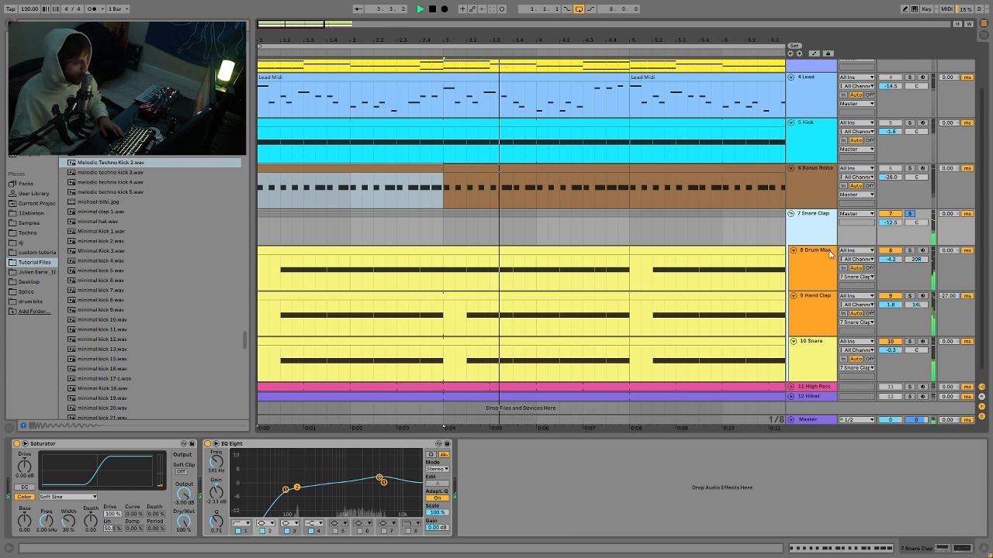
Examine the Saturator's curve types on the Snare Clap group and compare playback with the Saturator off and on.
click(68, 498)
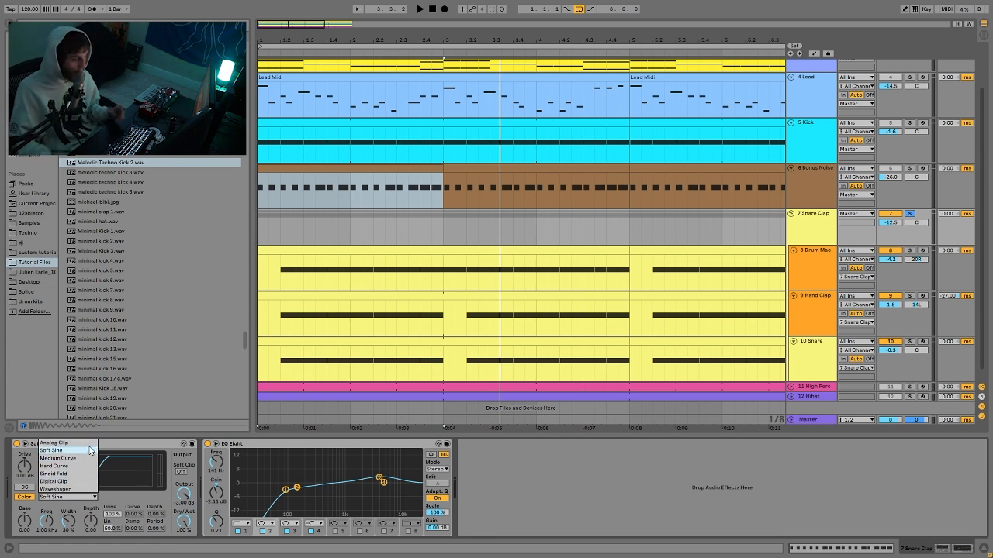
click(108, 447)
click(16, 444)
key(space)
click(16, 445)
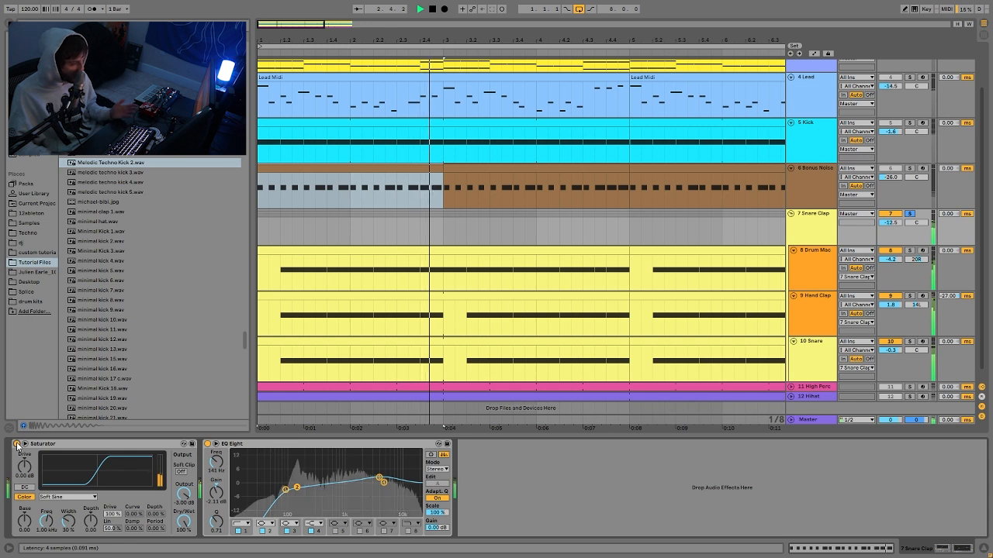
key(space)
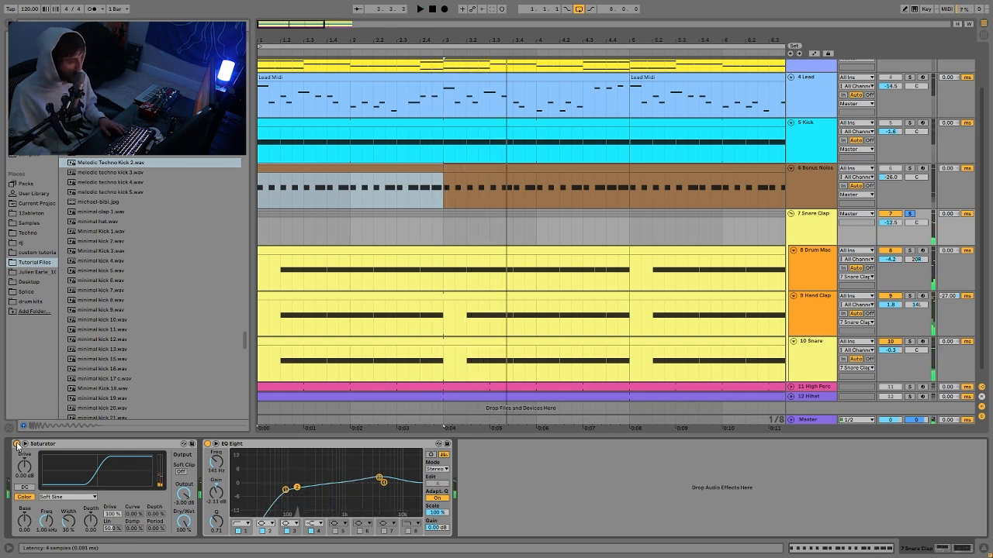
Replay the soloed Snare Clap group from within bar 4 to hear it through the Saturator and EQ Eight.
key(space)
click(578, 242)
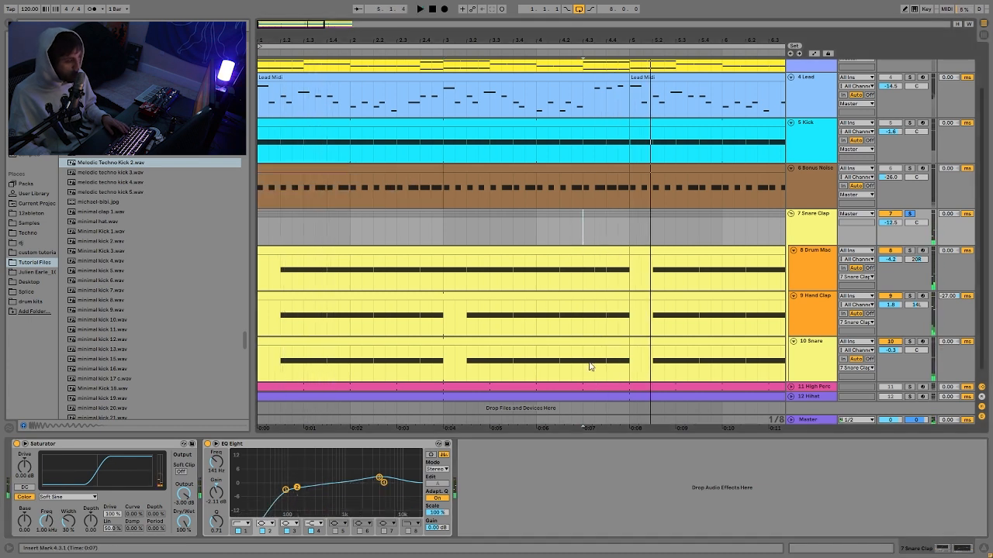
key(space)
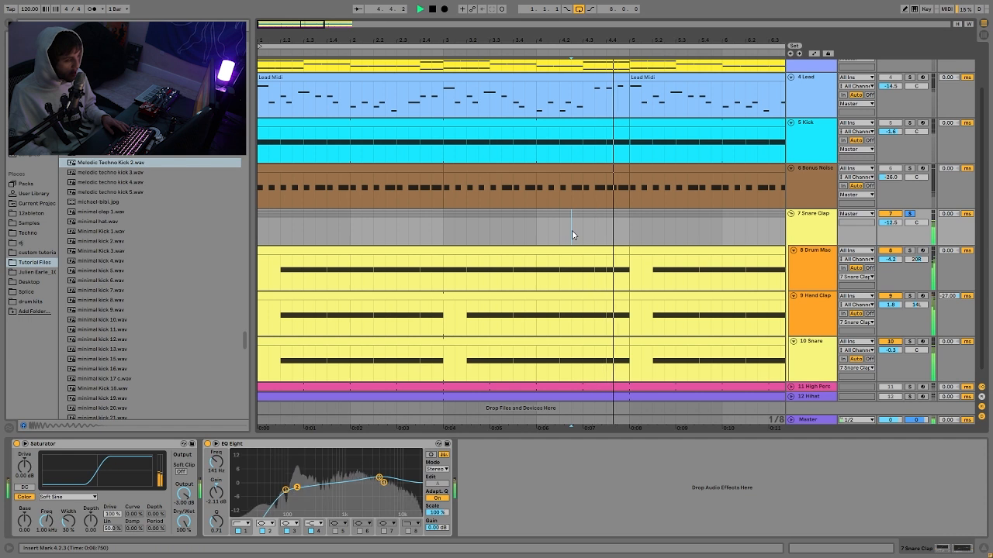
key(space)
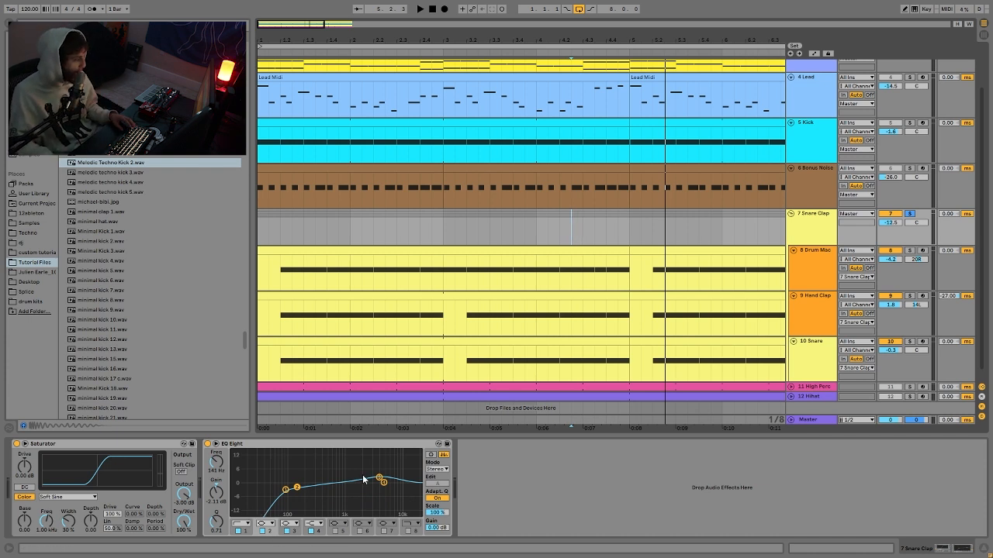
Audition the High Percussion track in solo, unfolding it to show its notes and devices.
scroll(791, 334, down, 1)
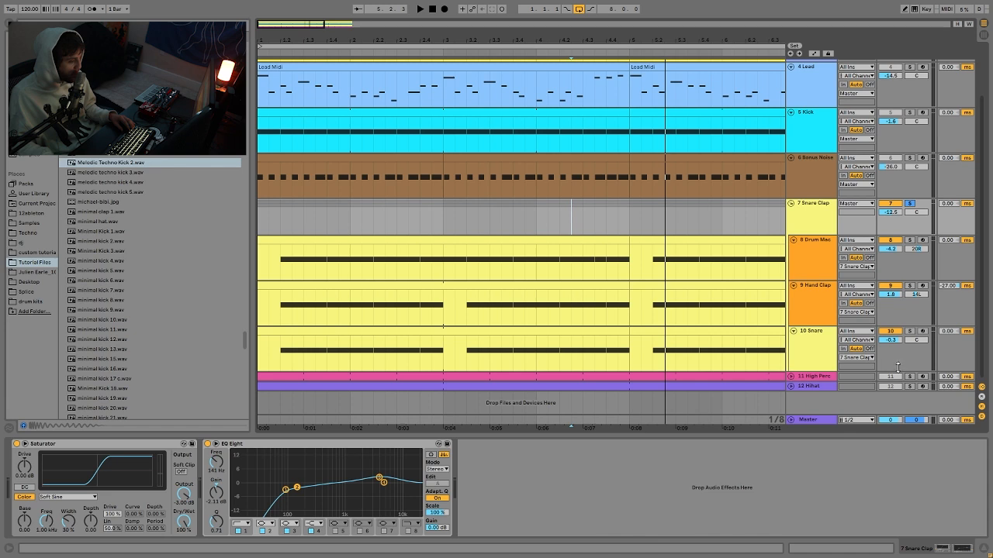
key(space)
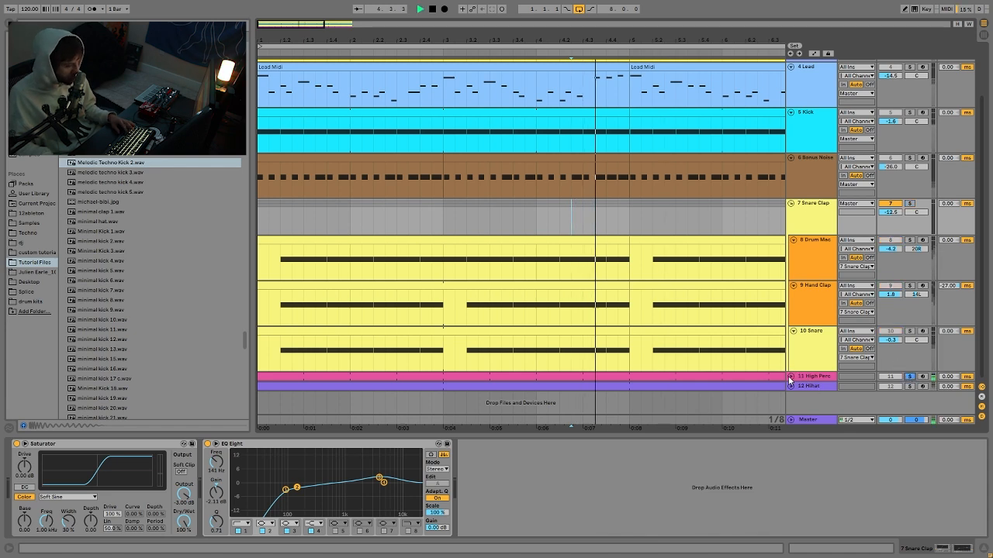
click(790, 377)
click(810, 380)
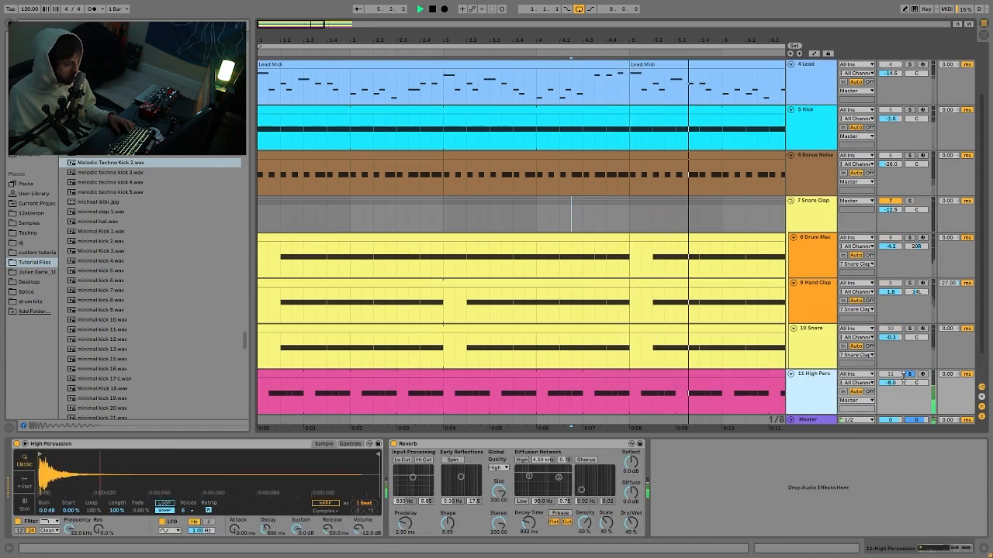
key(space)
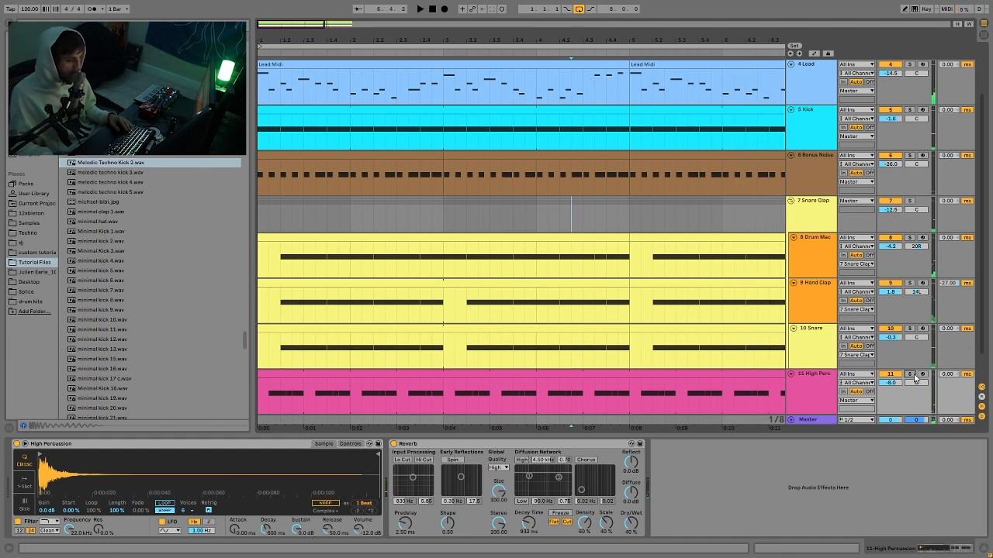
Audition the Hihat track in solo, showing its sample and the notes and velocities of its MIDI clip.
scroll(842, 405, down, 2)
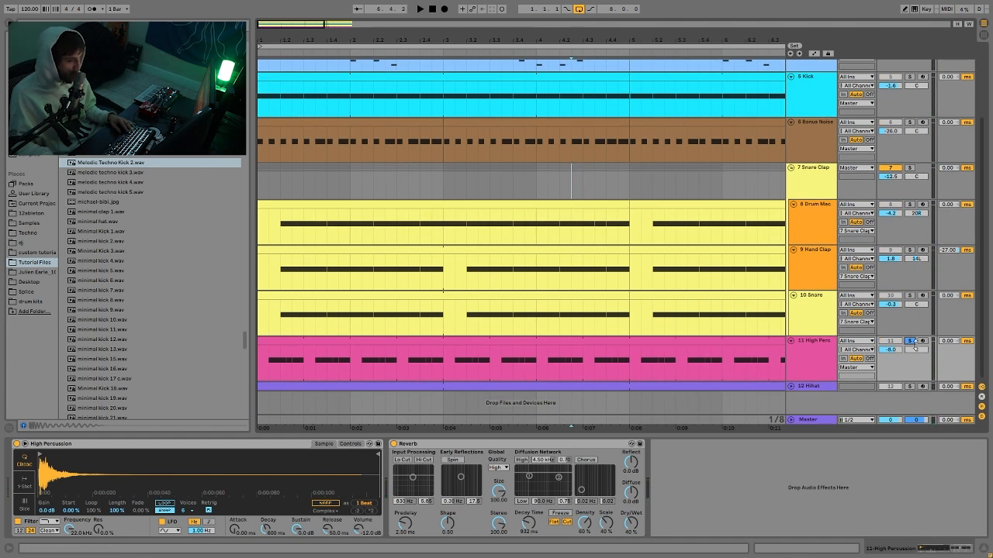
click(811, 388)
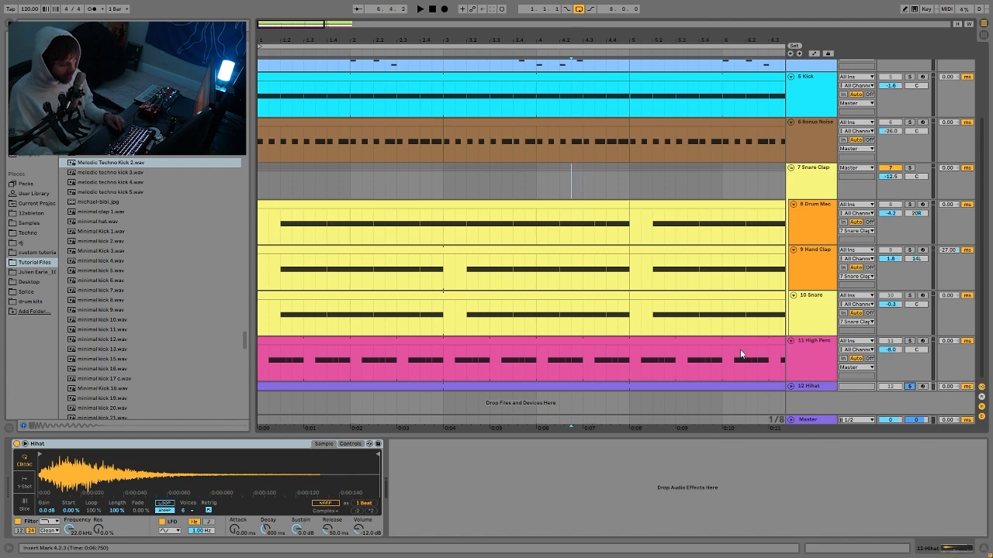
key(space)
double_click(765, 385)
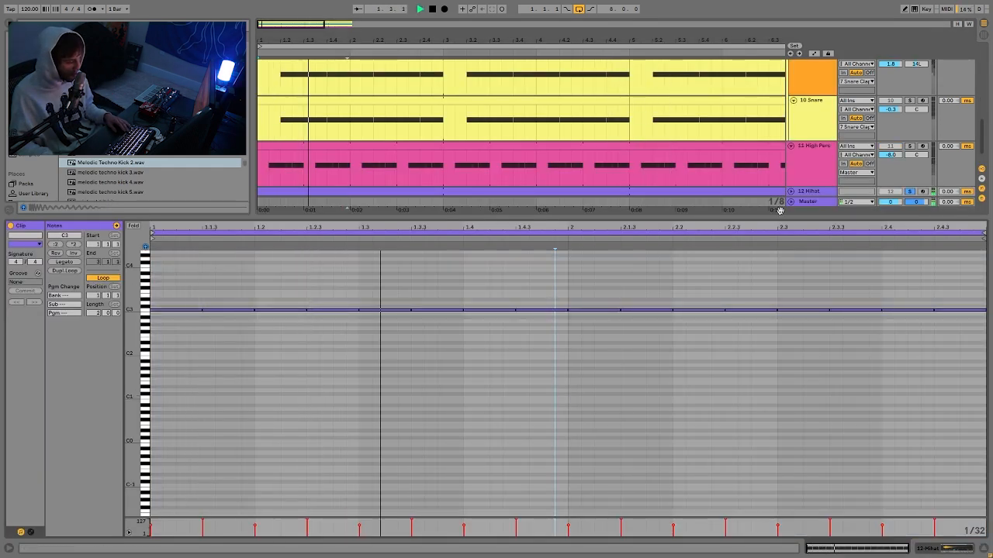
click(910, 192)
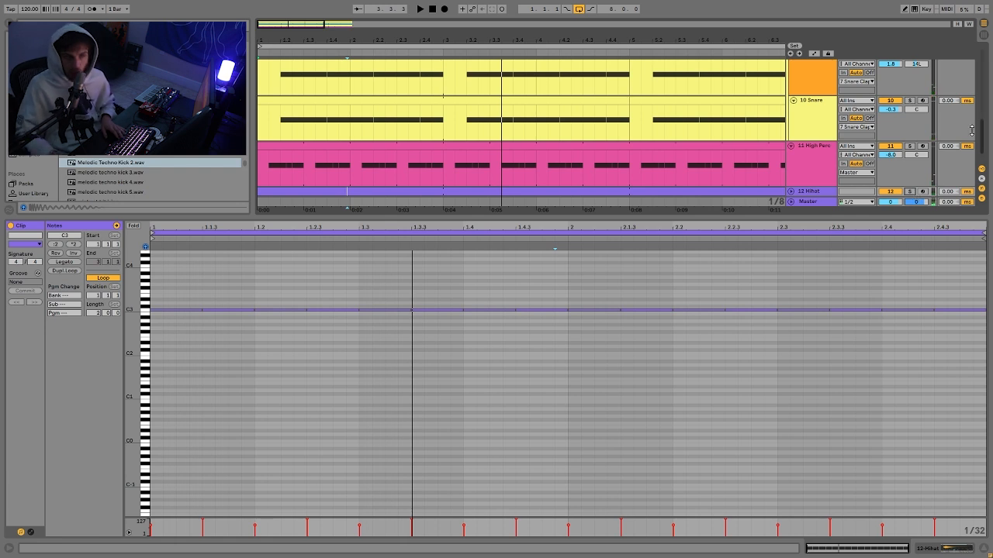
Play all tracks together, fold every track and fit the whole eight-bar loop in the arrangement.
key(space)
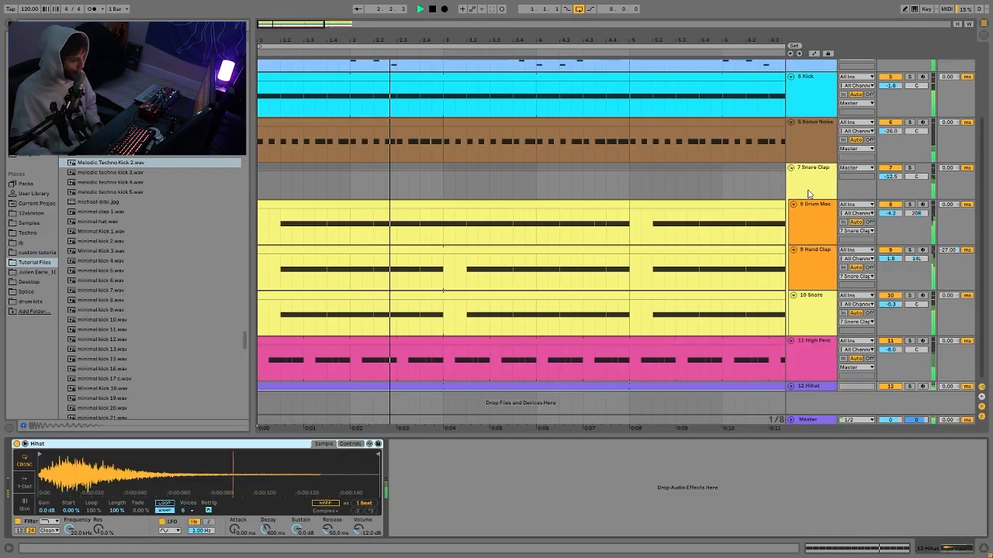
click(808, 194)
key(ctrl+a)
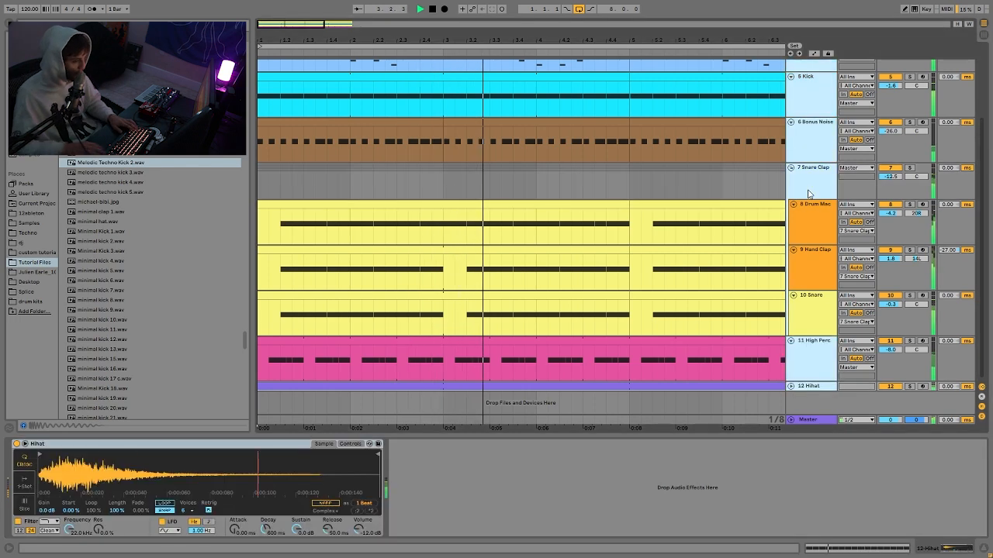
key(u)
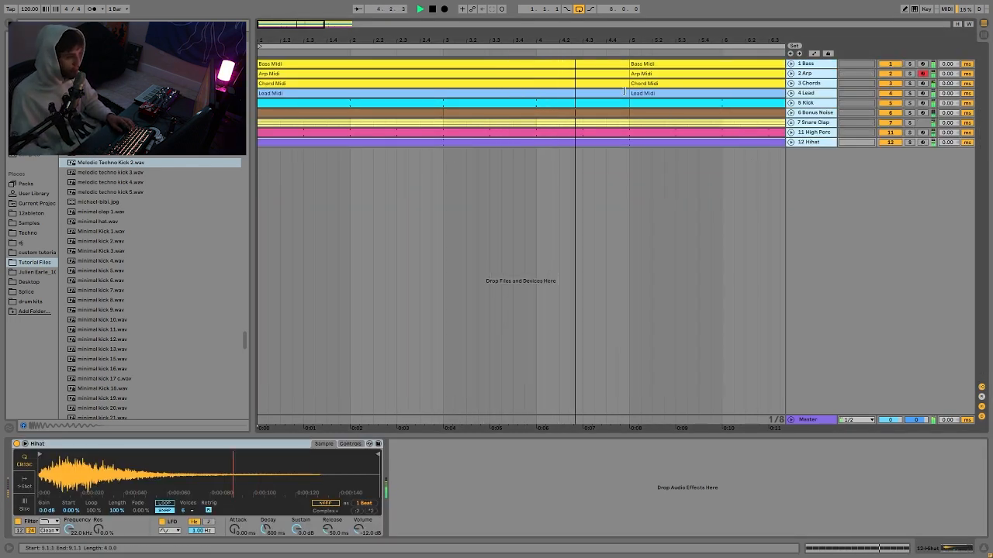
drag(574, 35, 432, 34)
key(space)
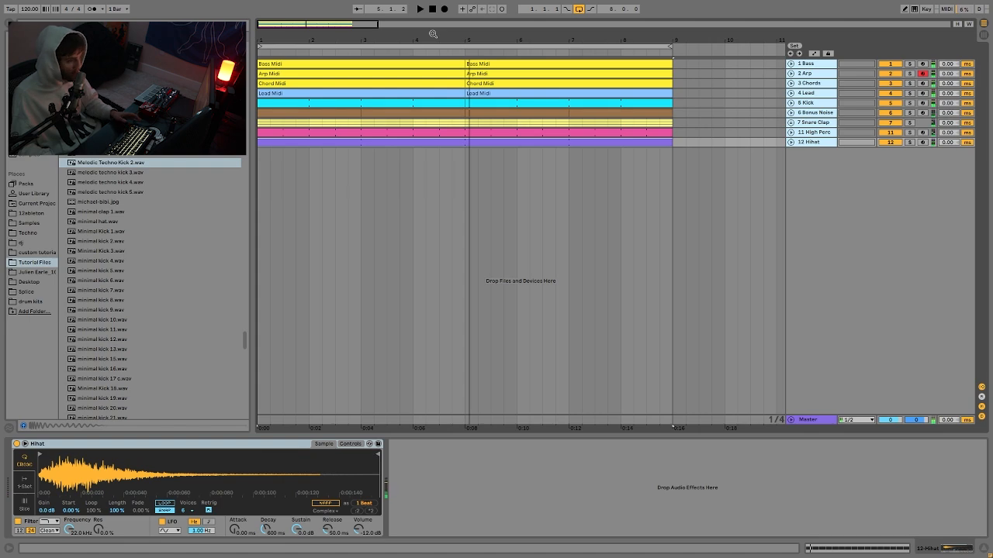